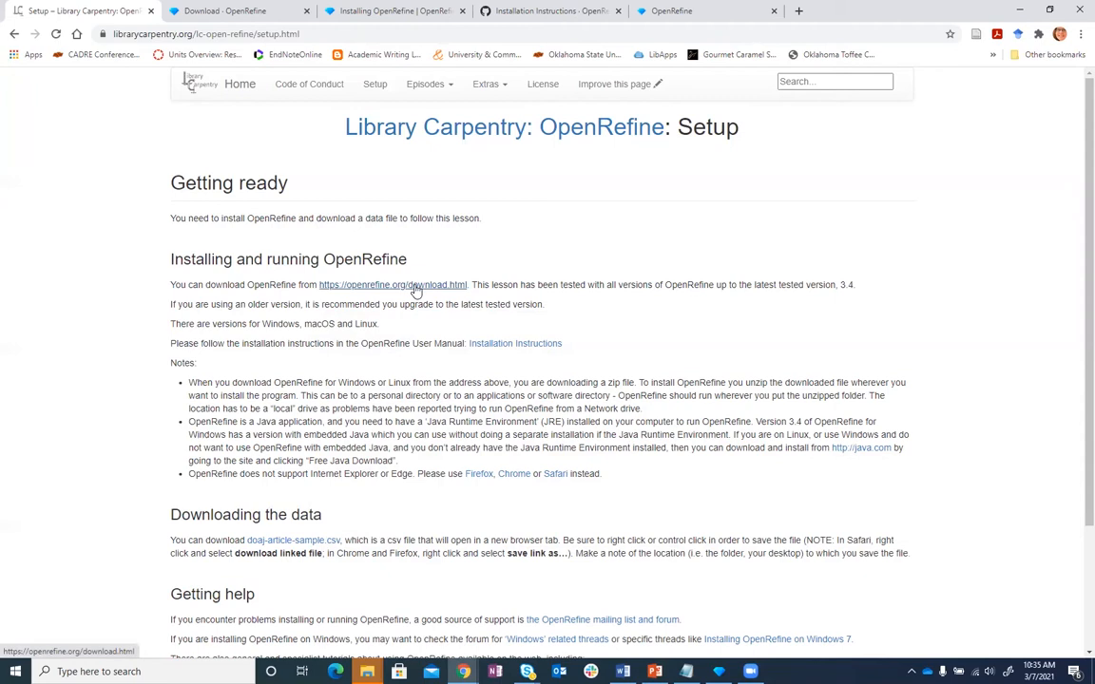
# Review the OpenRefine download page, the manual's Installing OpenRefine page down to the upgrade instructions, and the GitHub Installation Instructions.
pyautogui.click(257, 12)
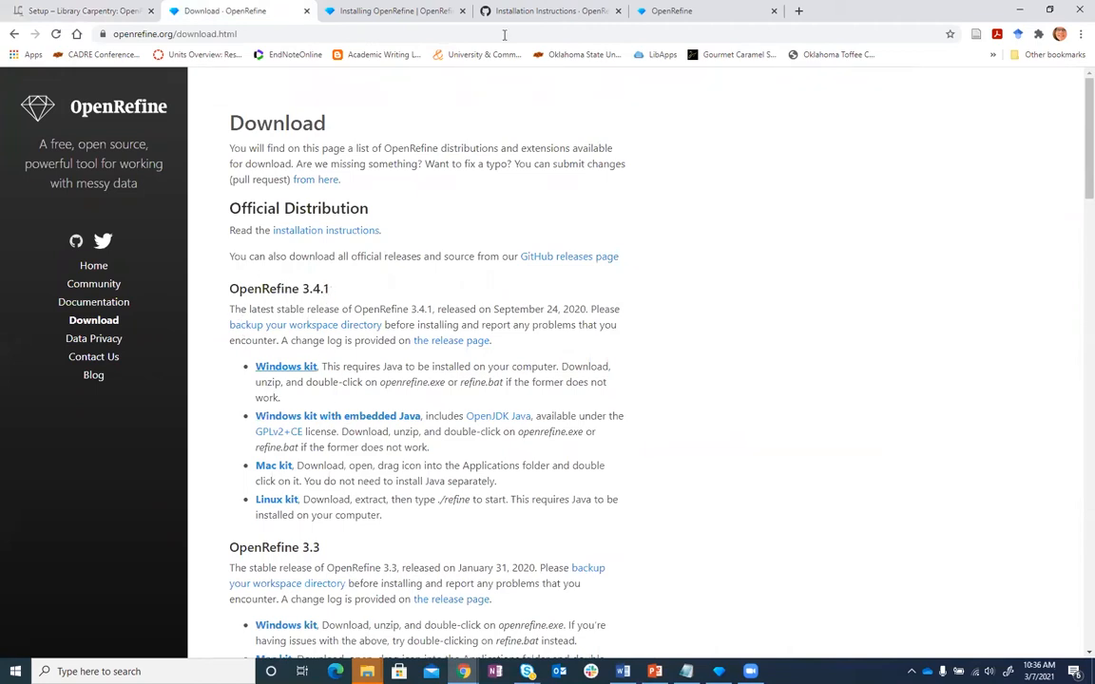
pyautogui.click(396, 12)
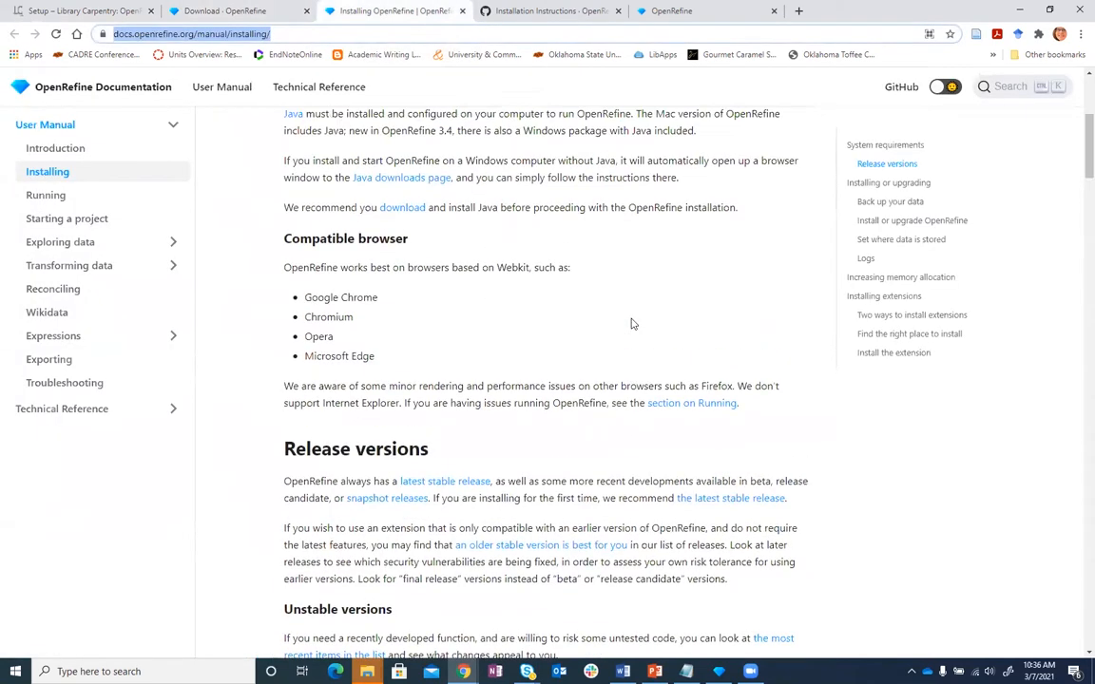
pyautogui.scroll(5, 632, 324)
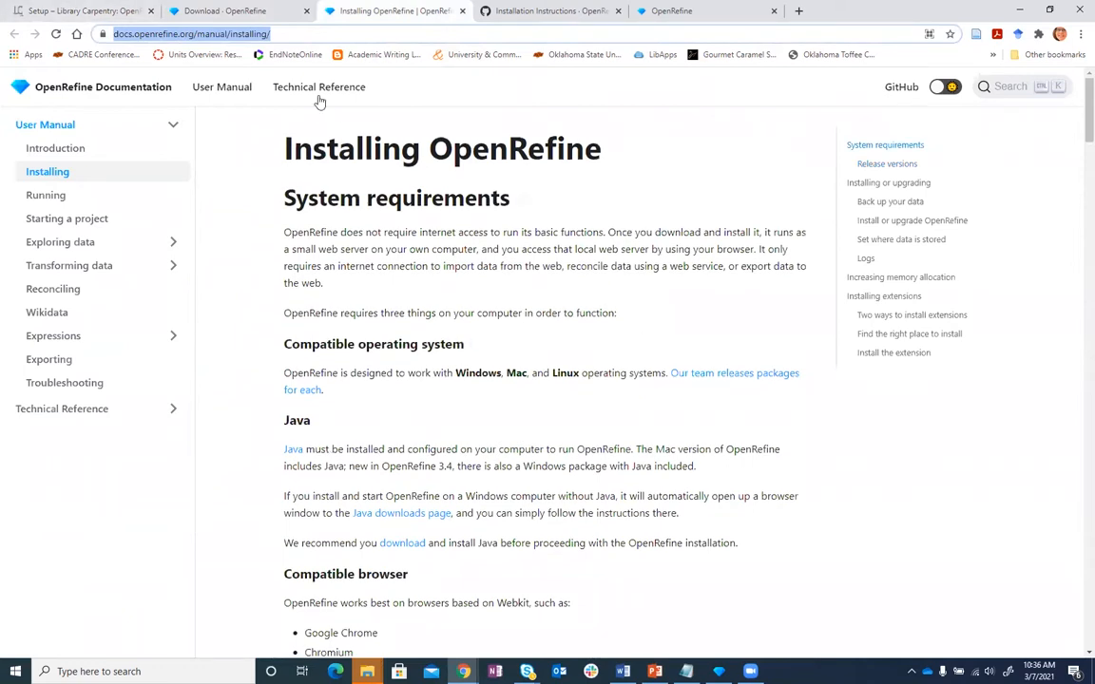
pyautogui.scroll(-4, 708, 266)
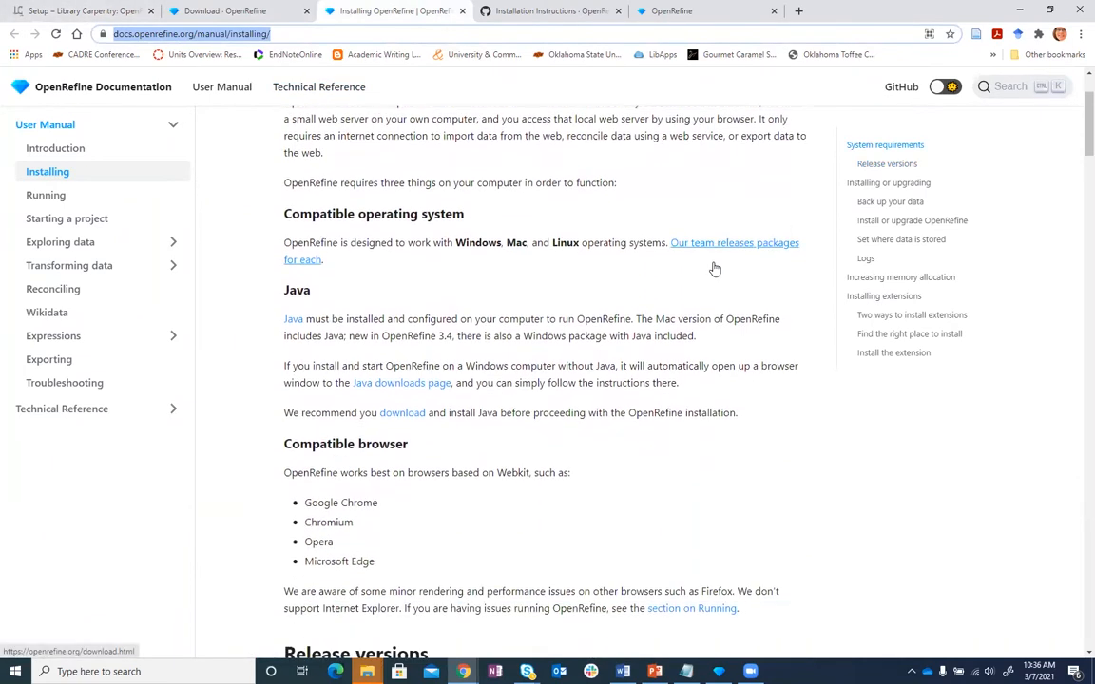
pyautogui.scroll(-2, 715, 269)
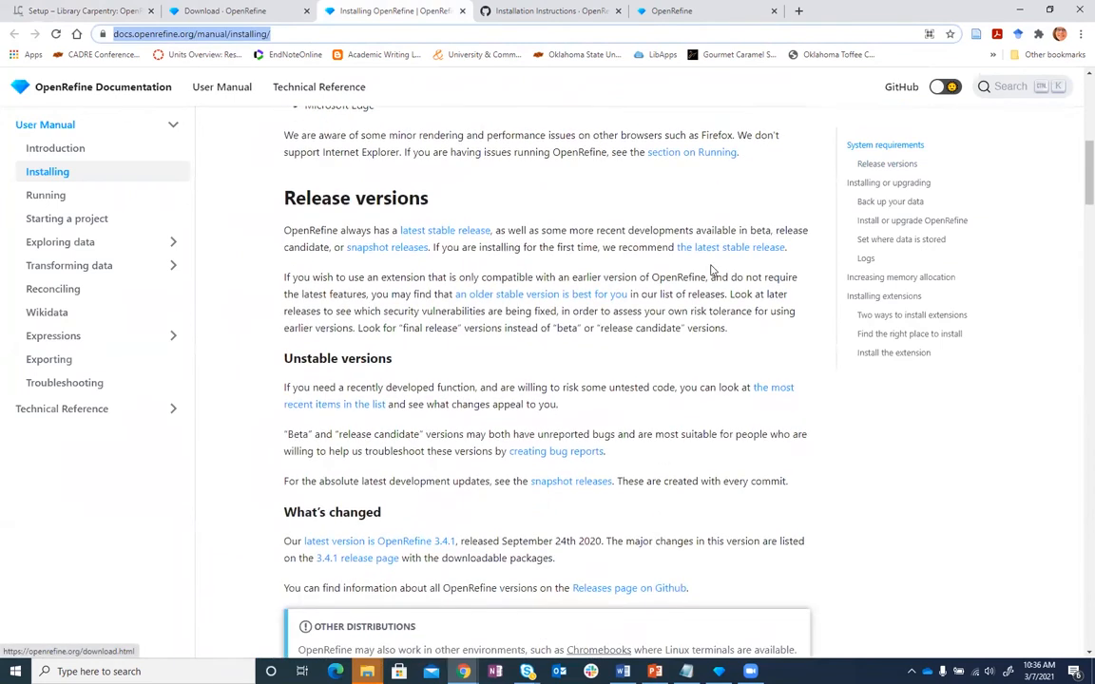
pyautogui.scroll(-3, 692, 279)
pyautogui.scroll(-3, 692, 279)
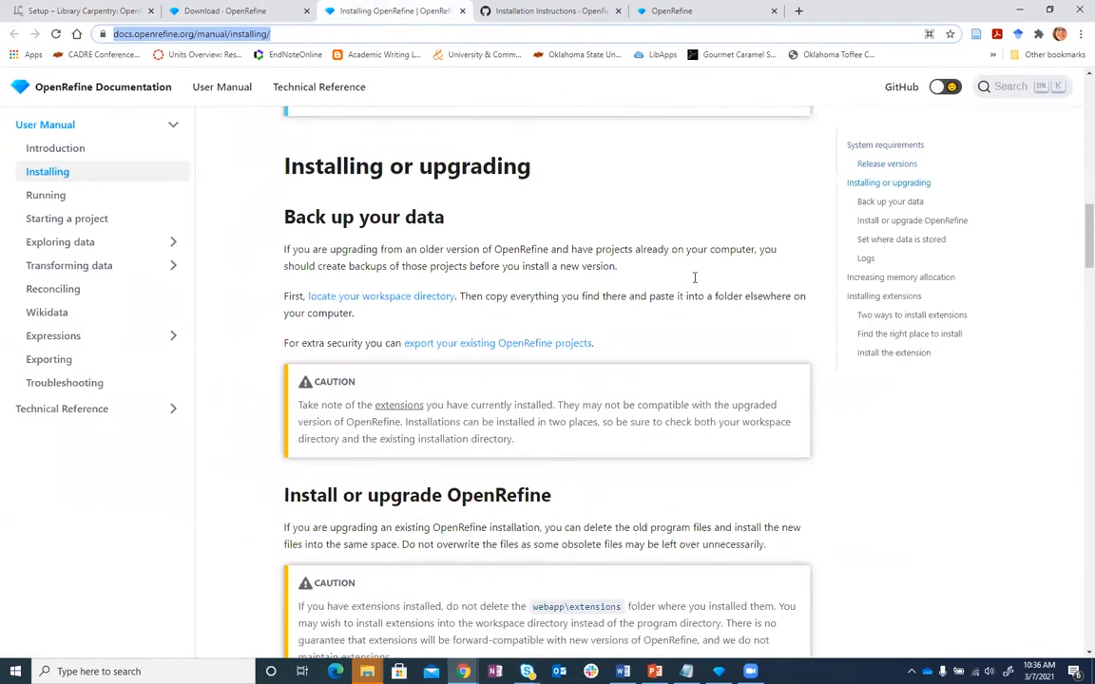
pyautogui.scroll(-1, 695, 277)
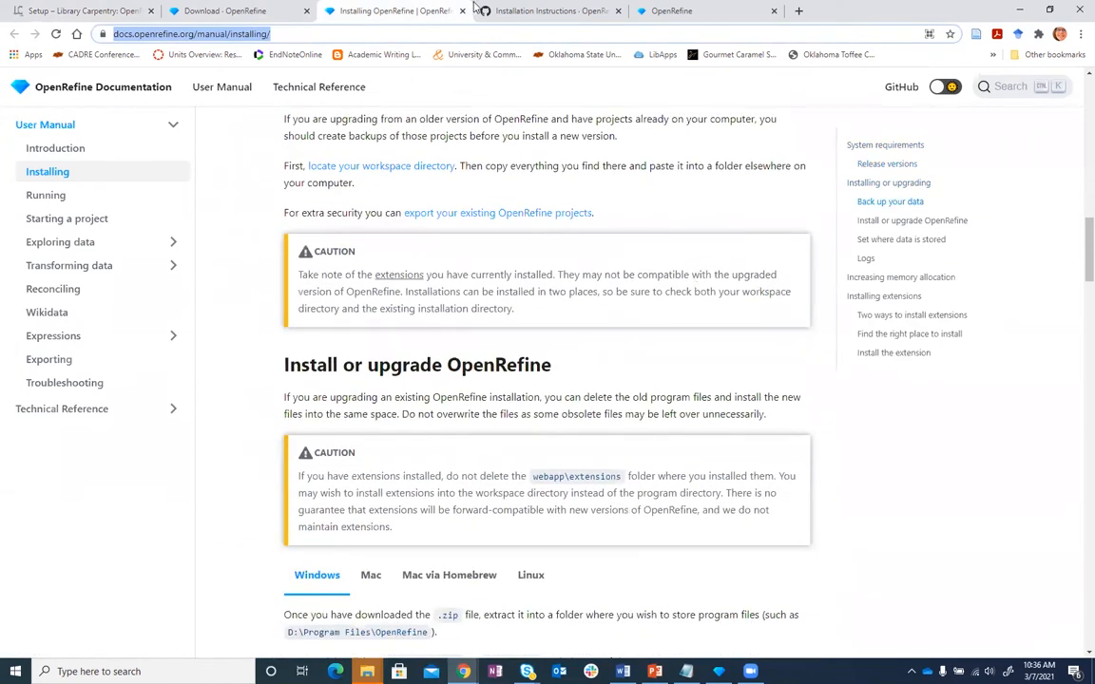
pyautogui.click(561, 12)
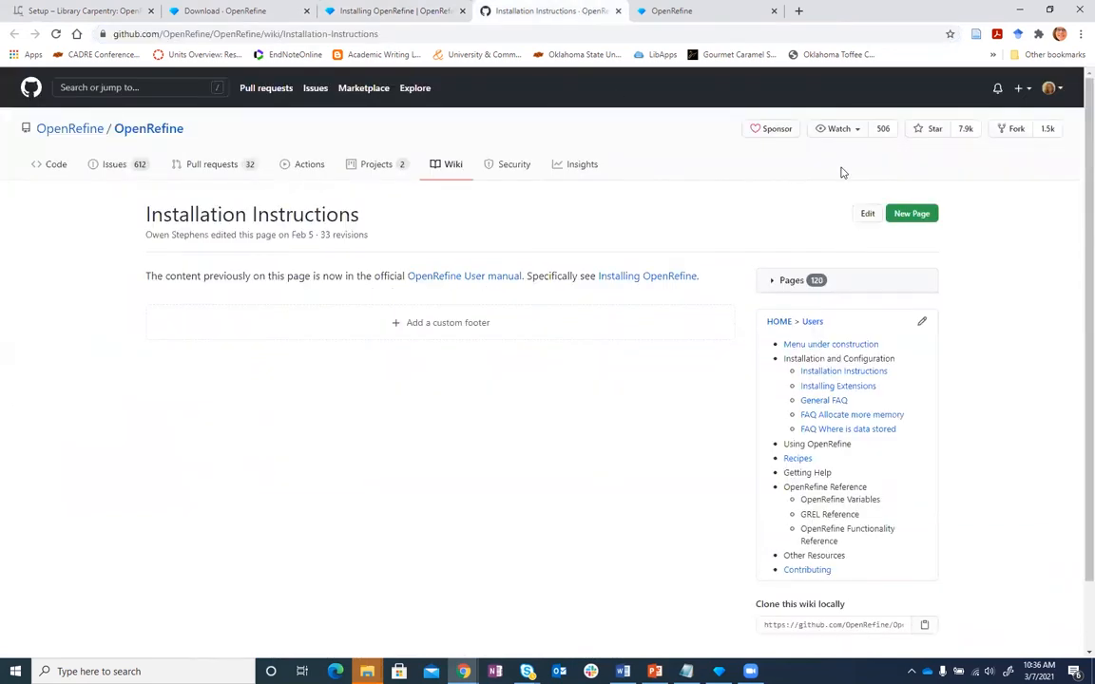
# Switch to the running OpenRefine page, check its server console window and minimise that window.
pyautogui.click(653, 9)
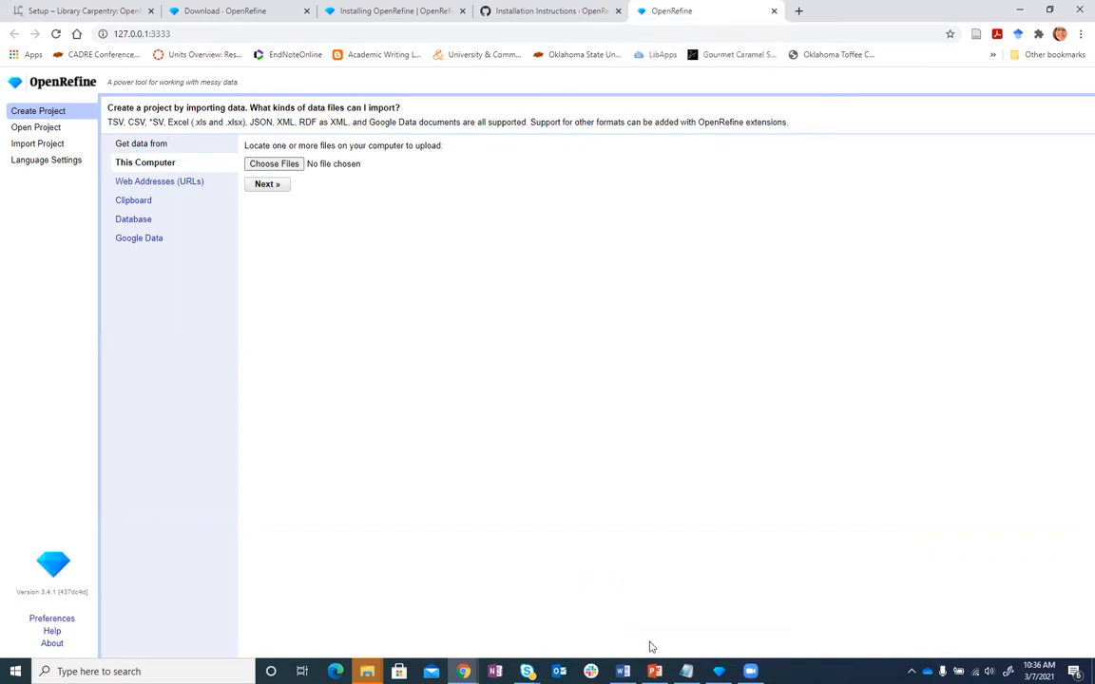
pyautogui.click(720, 669)
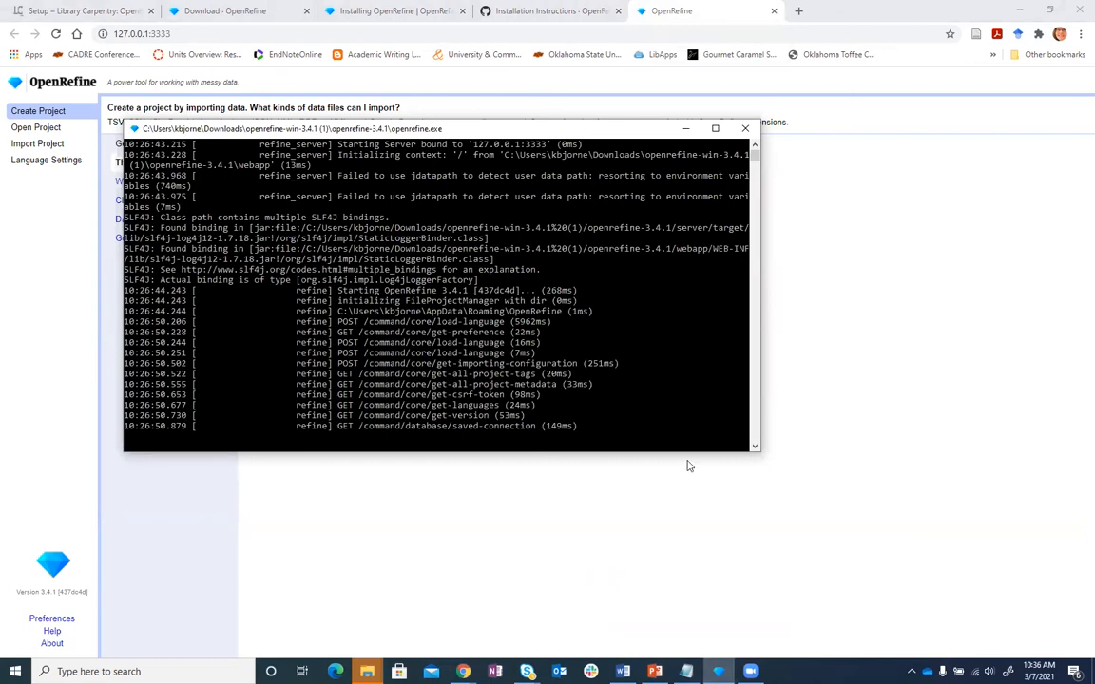
pyautogui.click(685, 130)
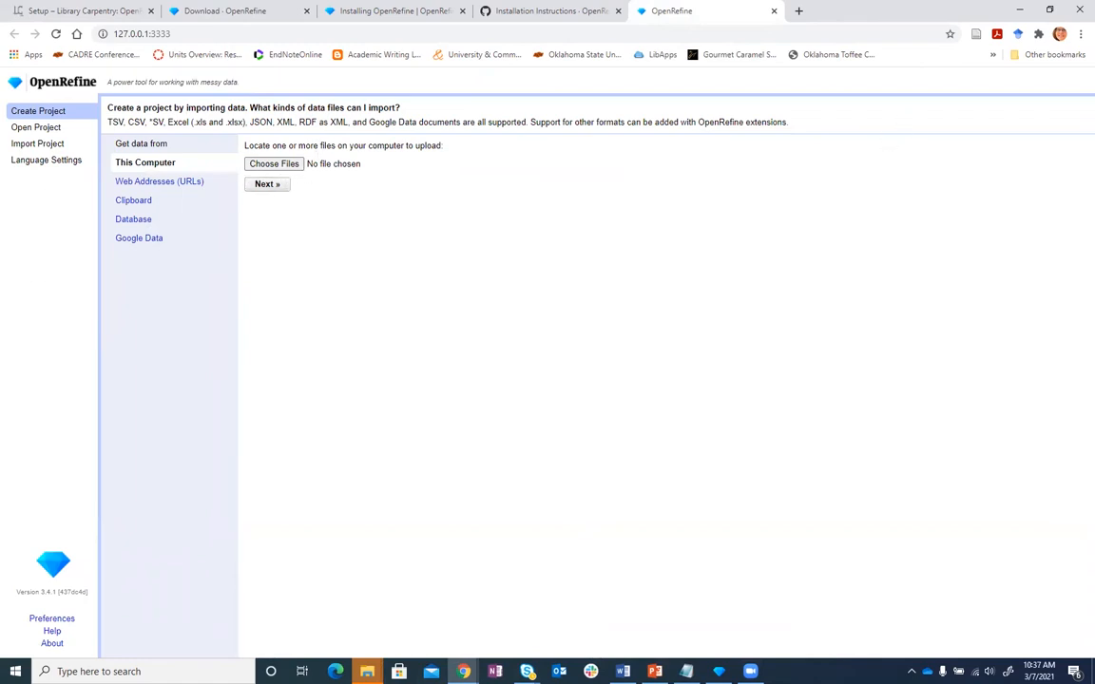
# Load doaj-article-sample.csv from the Desktop as the project data and preview its parsed columns.
pyautogui.click(283, 165)
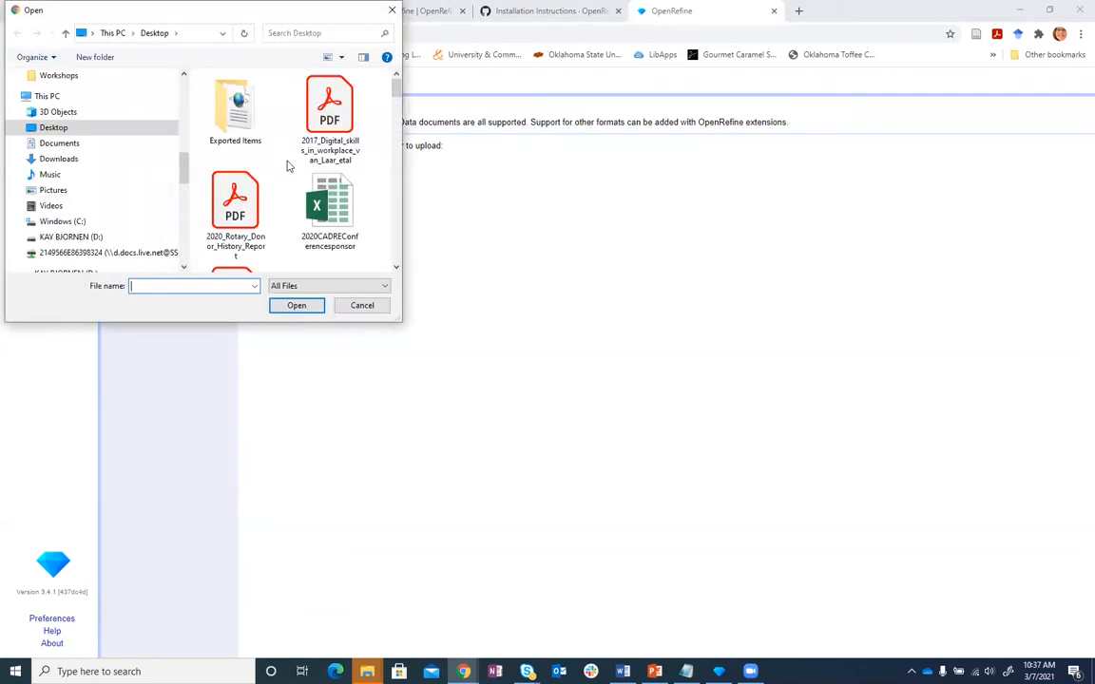
pyautogui.scroll(-5, 334, 160)
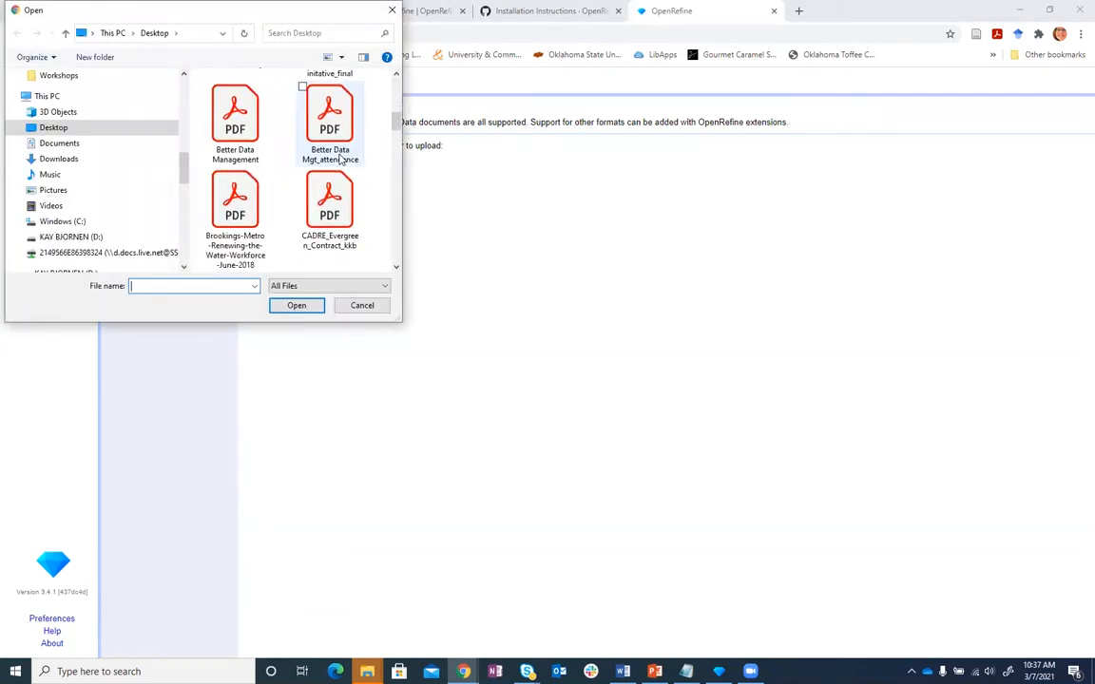
pyautogui.scroll(-2, 340, 160)
pyautogui.scroll(-2, 339, 160)
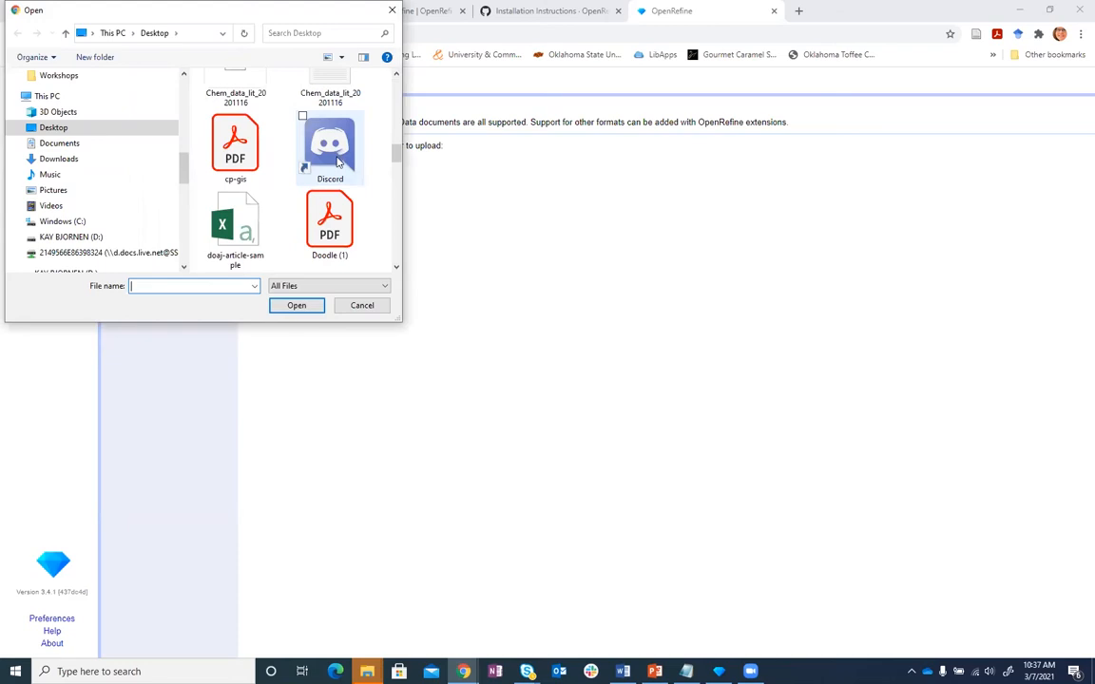
pyautogui.click(235, 223)
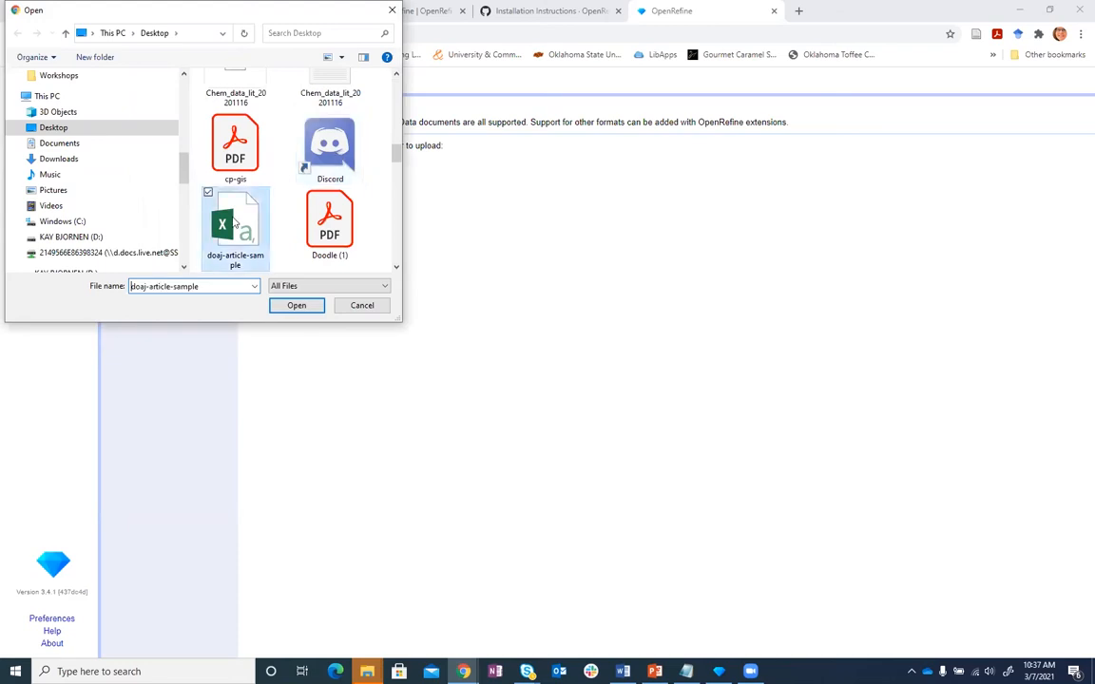
pyautogui.click(302, 306)
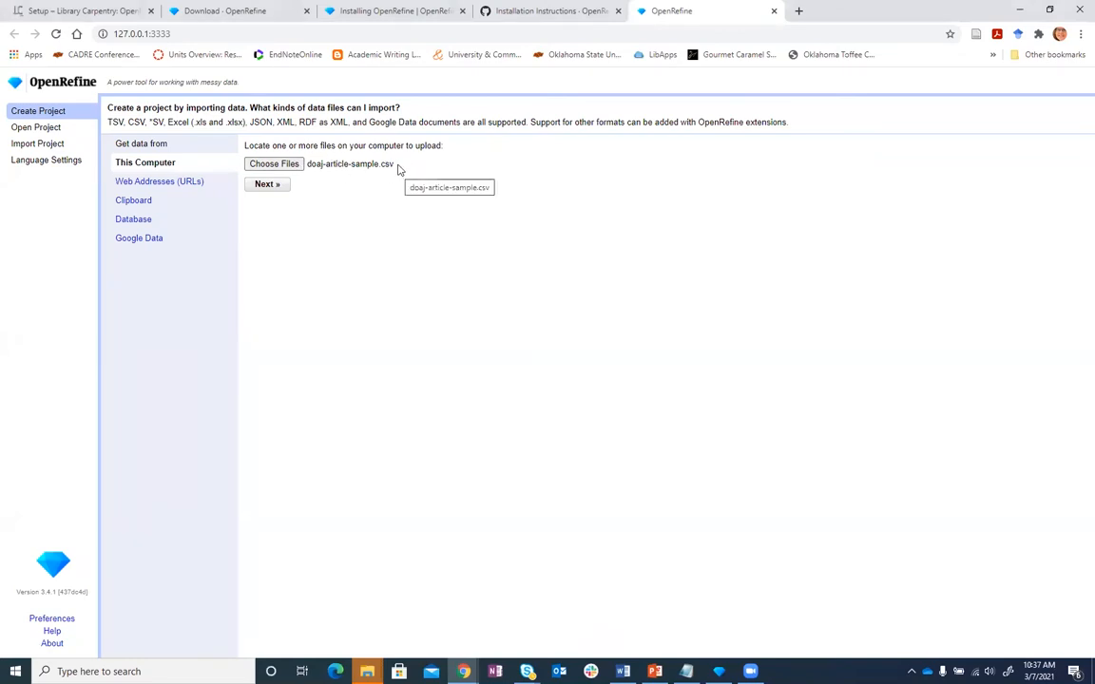
pyautogui.click(266, 186)
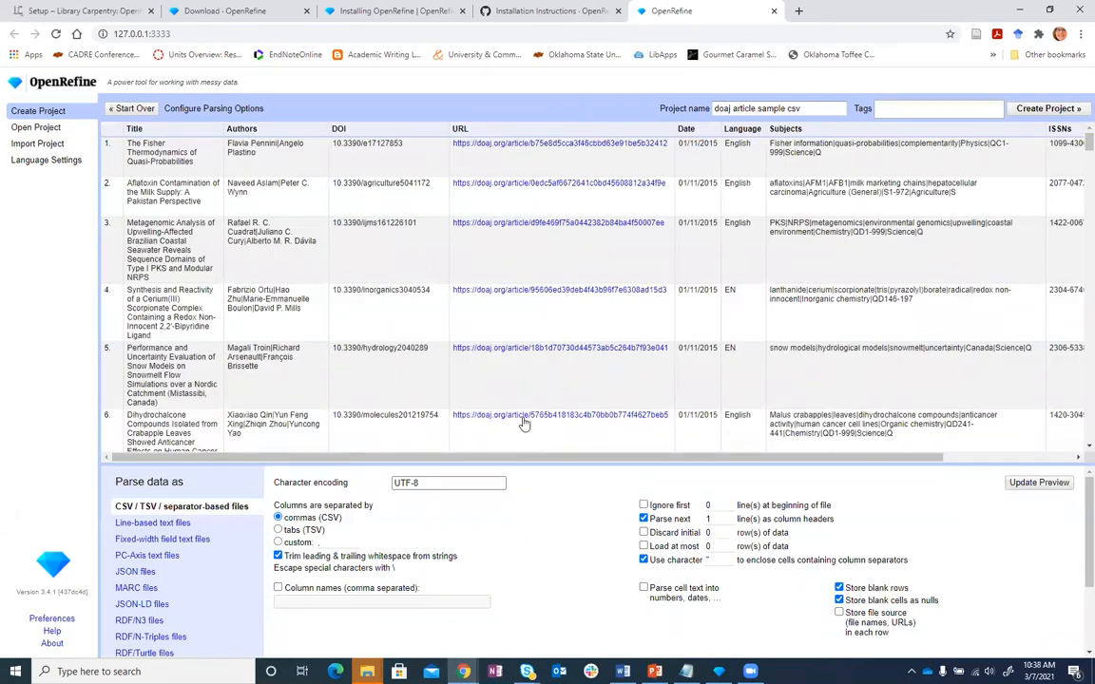
pyautogui.moveTo(520, 458); pyautogui.dragTo(880, 460)
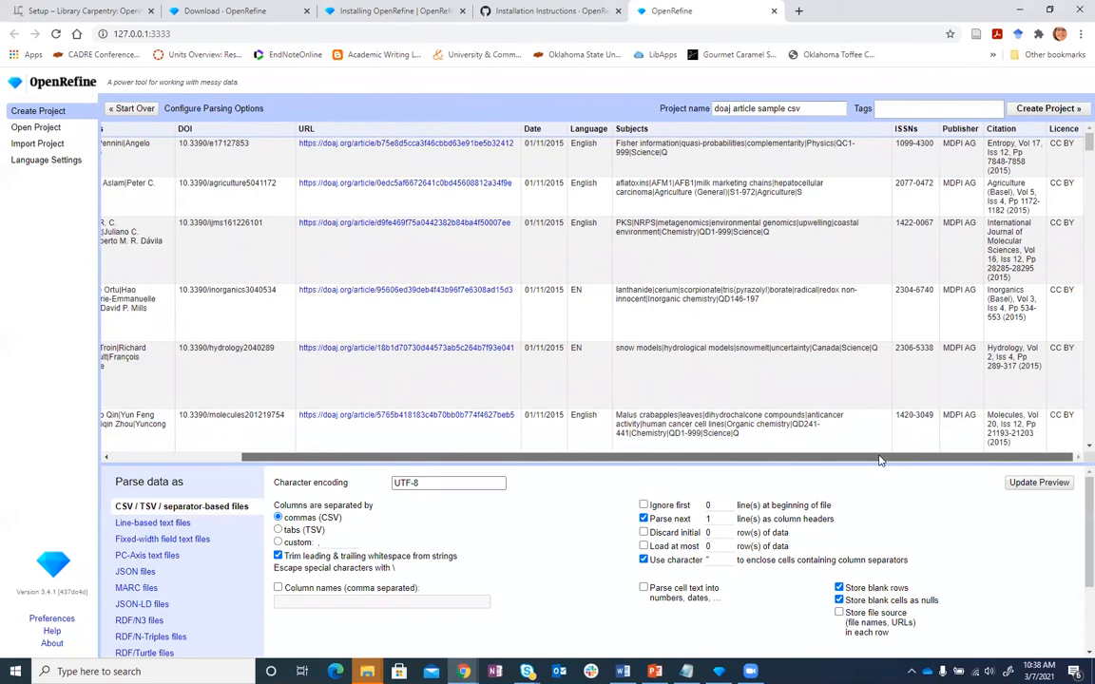
pyautogui.moveTo(746, 460); pyautogui.dragTo(812, 453)
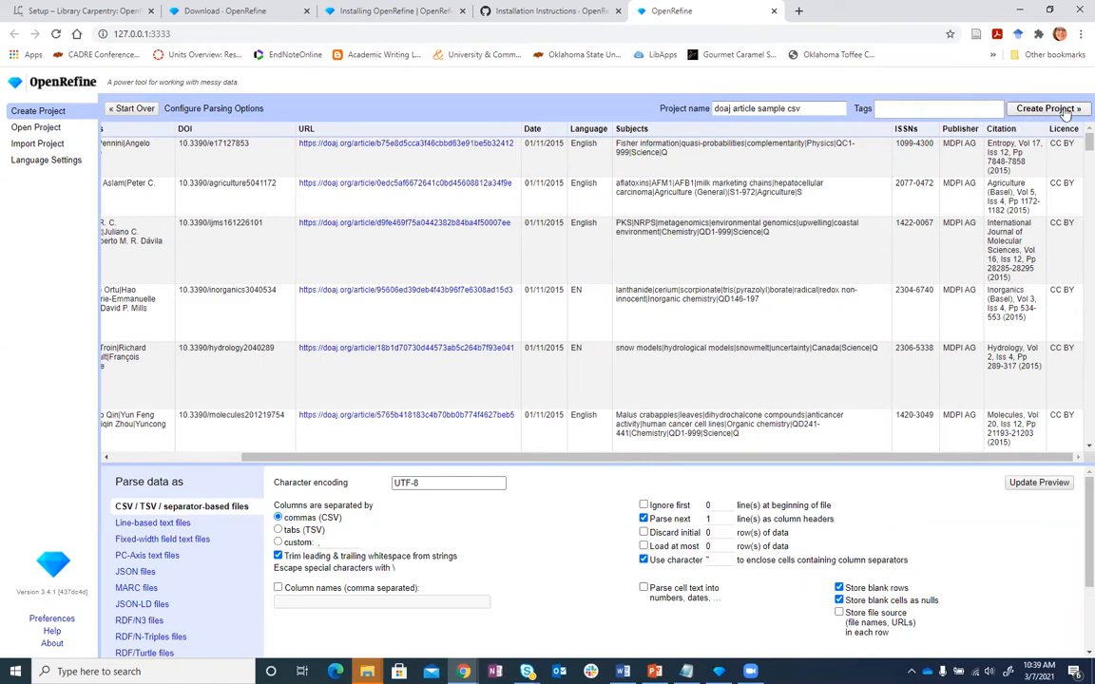
# Name the project OpenRefine_workshop and create it with the default parsing options.
pyautogui.click(815, 109)
pyautogui.moveTo(814, 108); pyautogui.dragTo(661, 109)
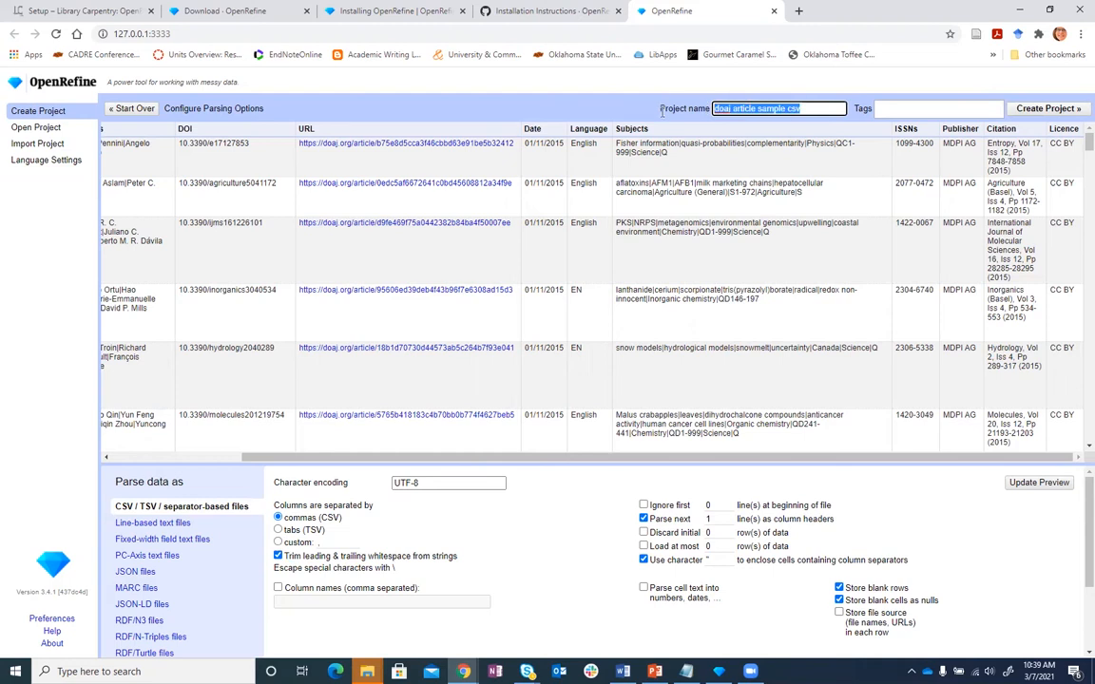
pyautogui.write('OpenRefine')
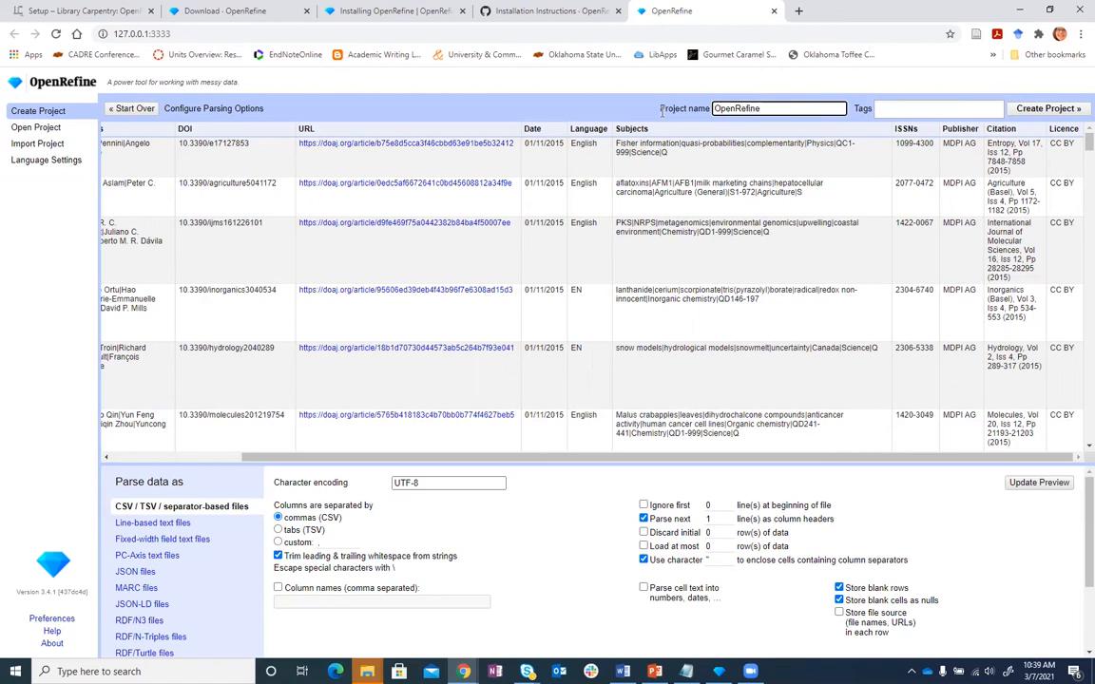
pyautogui.write('workshop')
pyautogui.click(764, 109)
pyautogui.press('BackSpace')
pyautogui.write('_')
pyautogui.click(1057, 112)
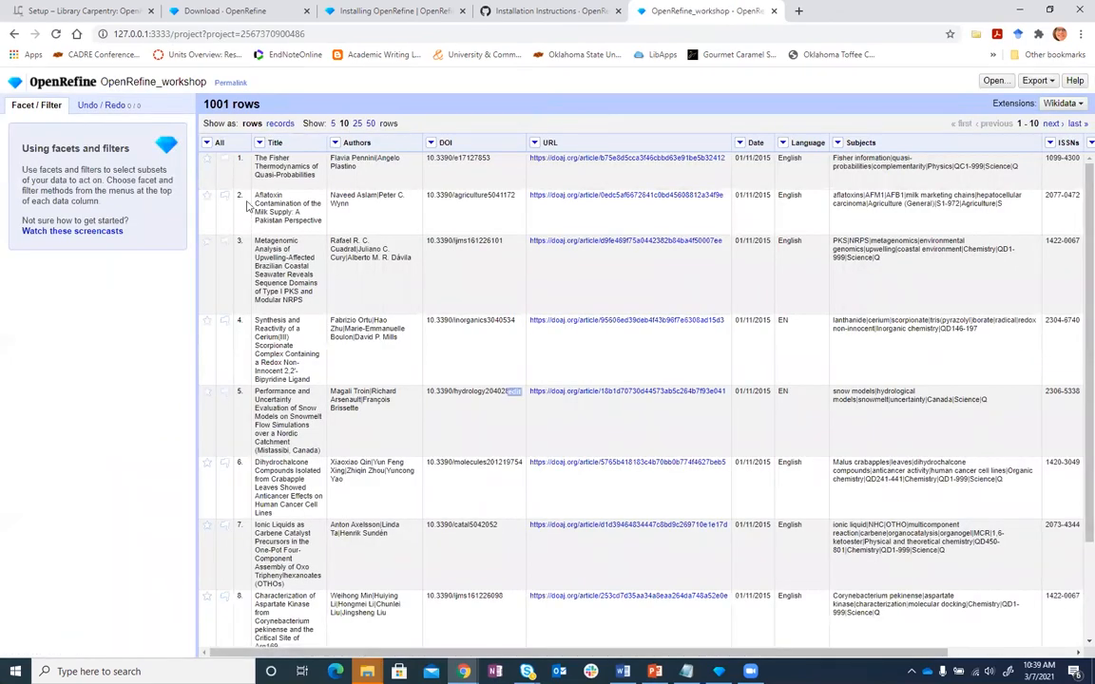
# Compare the records and rows views of the imported data and limit the display to 5 rows per page.
pyautogui.moveTo(556, 653); pyautogui.dragTo(685, 653)
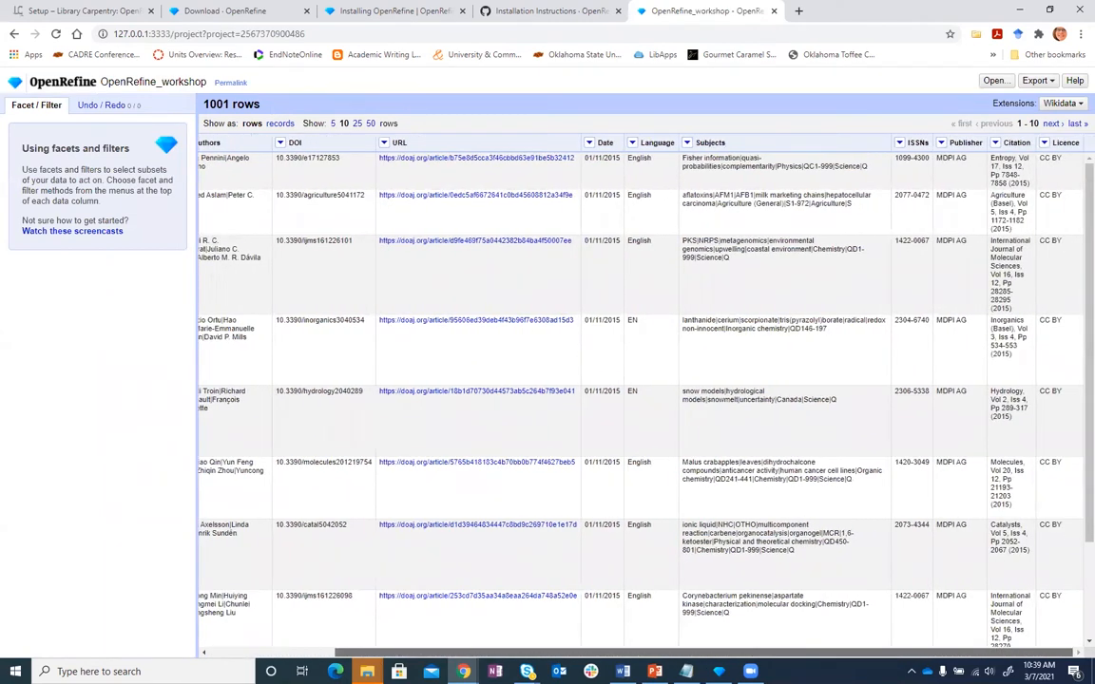
pyautogui.moveTo(685, 653); pyautogui.dragTo(547, 653)
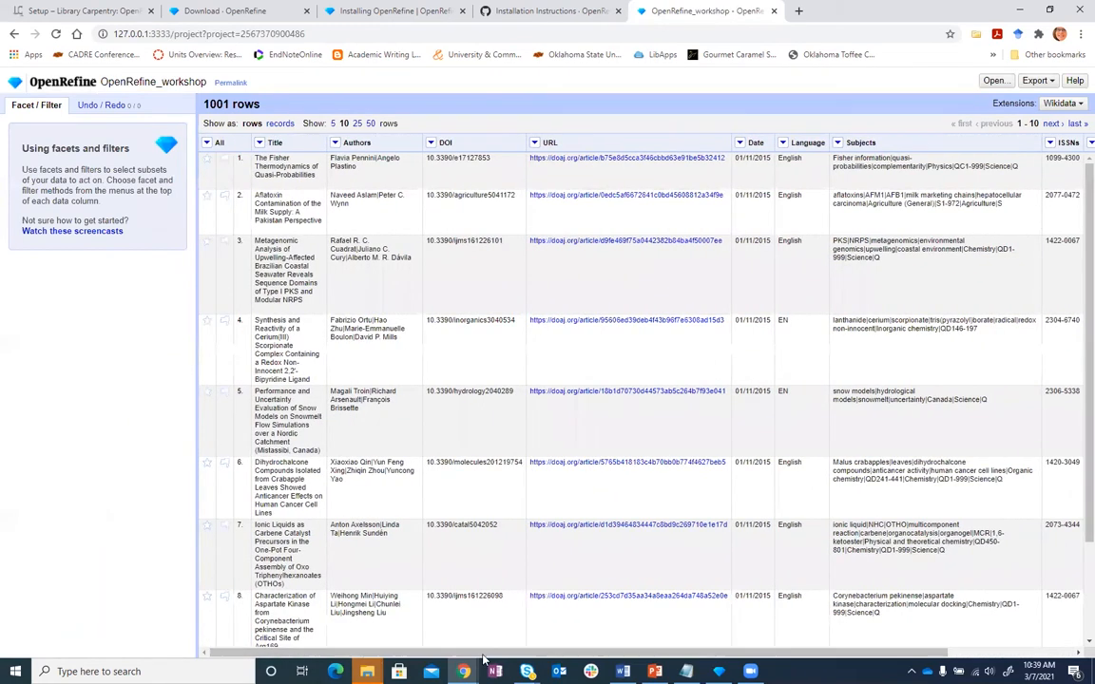
pyautogui.click(273, 124)
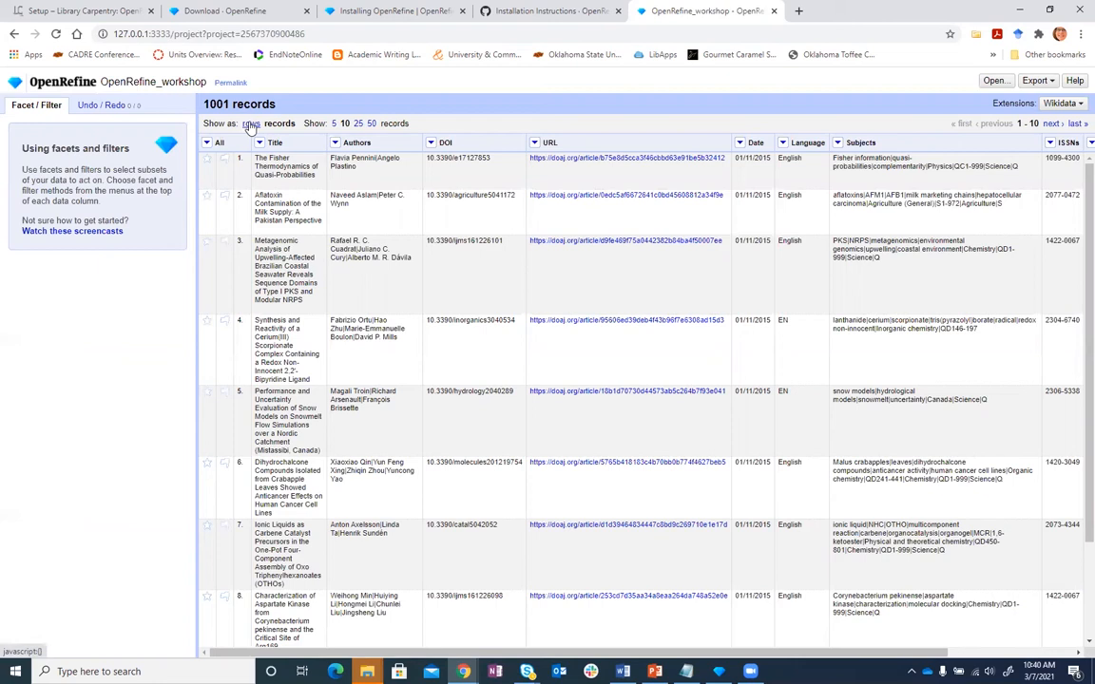
pyautogui.click(251, 127)
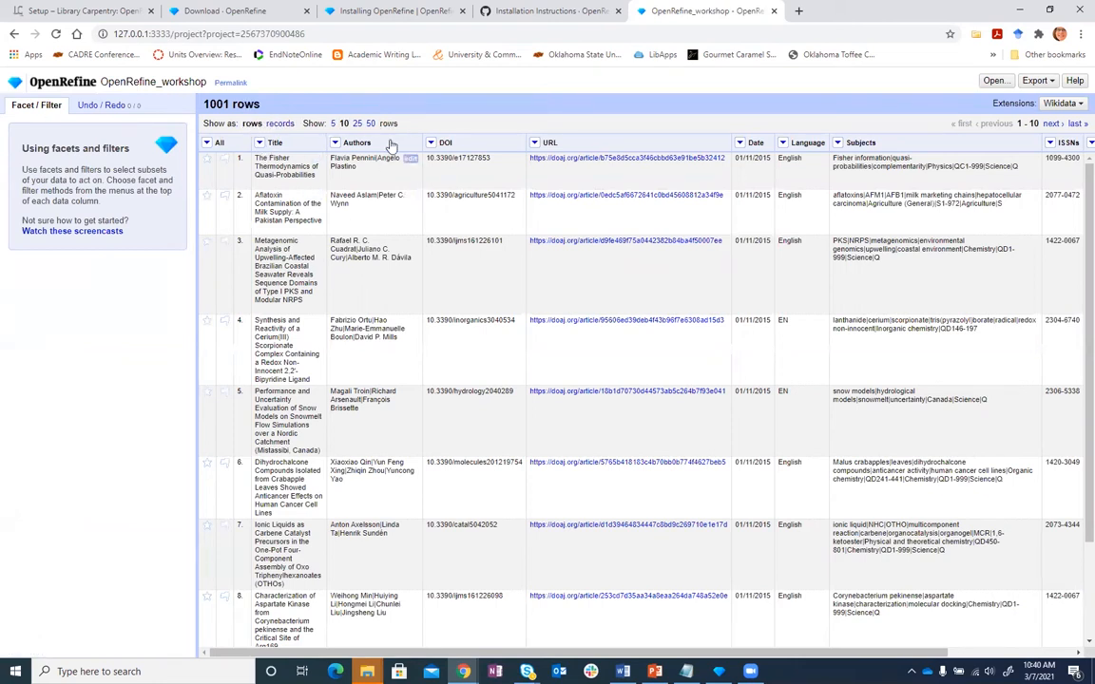
pyautogui.click(332, 124)
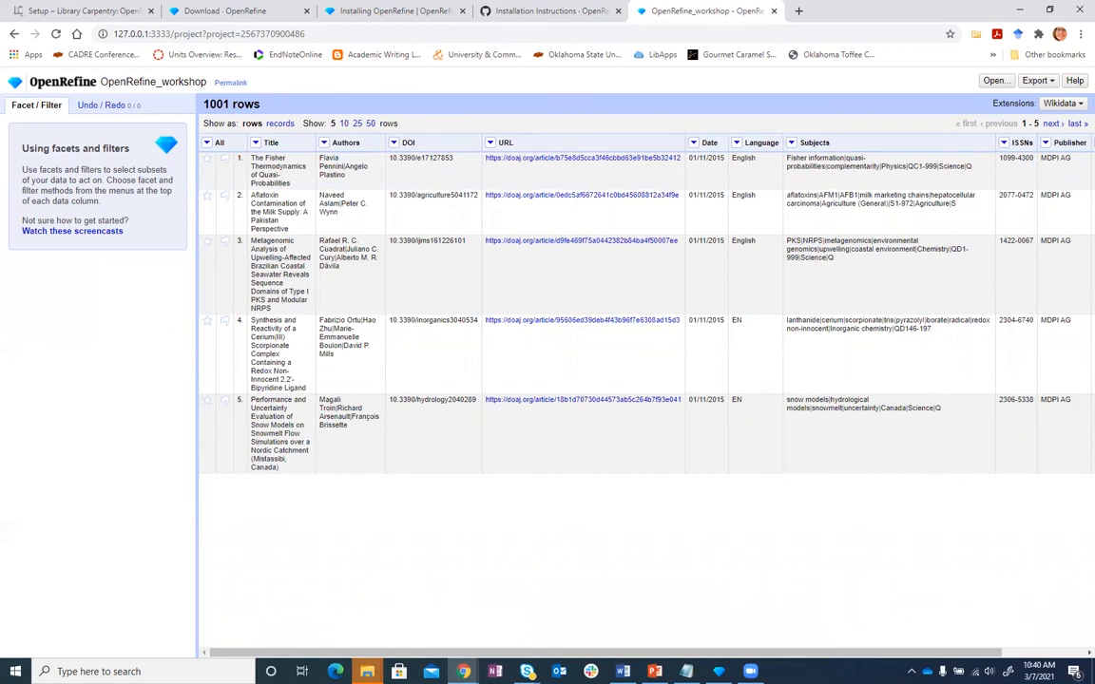
# Examine the operations offered for the Title, URL and All columns, including the facet and reconcile options for Title.
pyautogui.click(254, 142)
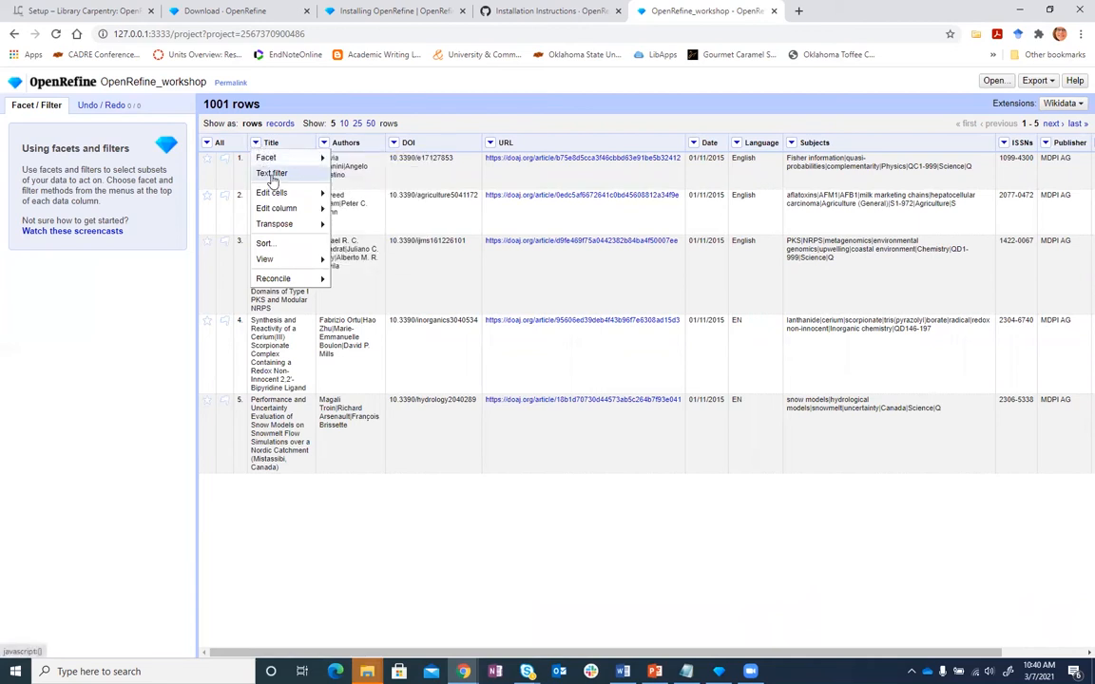
pyautogui.moveTo(272, 193)
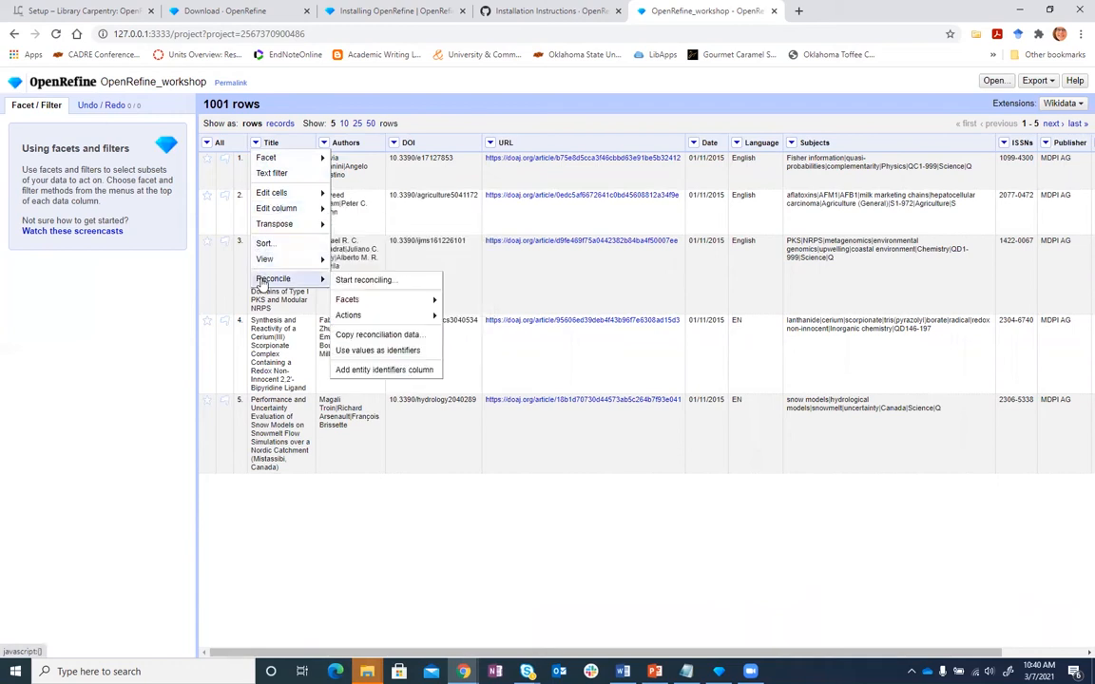
pyautogui.moveTo(266, 158)
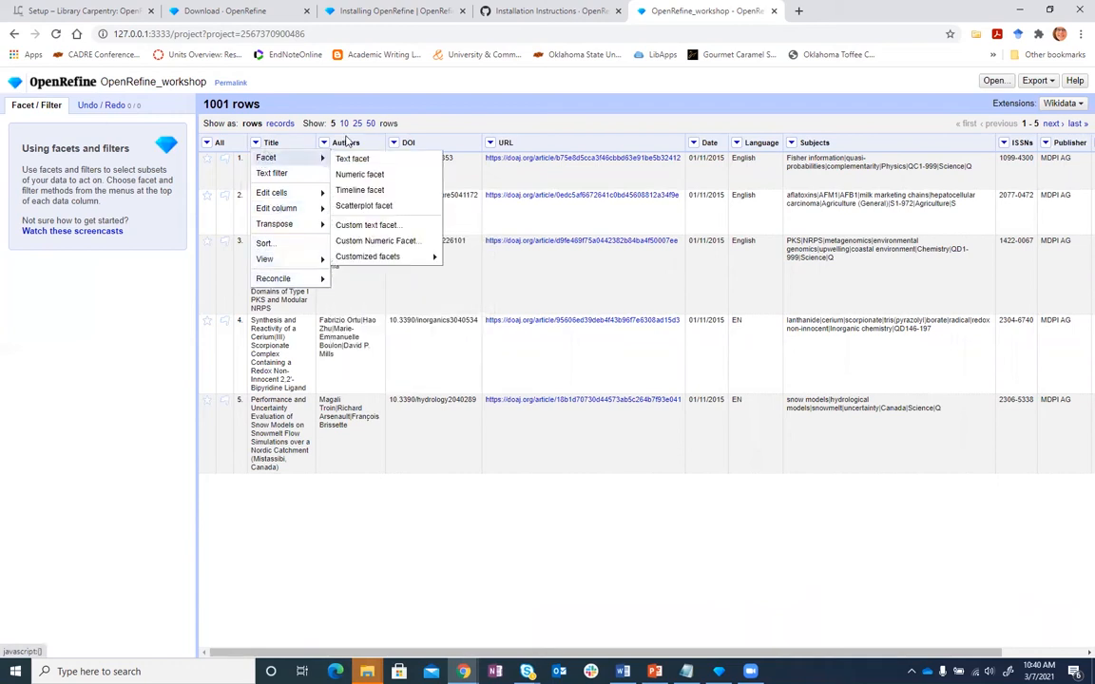
pyautogui.click(490, 144)
pyautogui.click(491, 144)
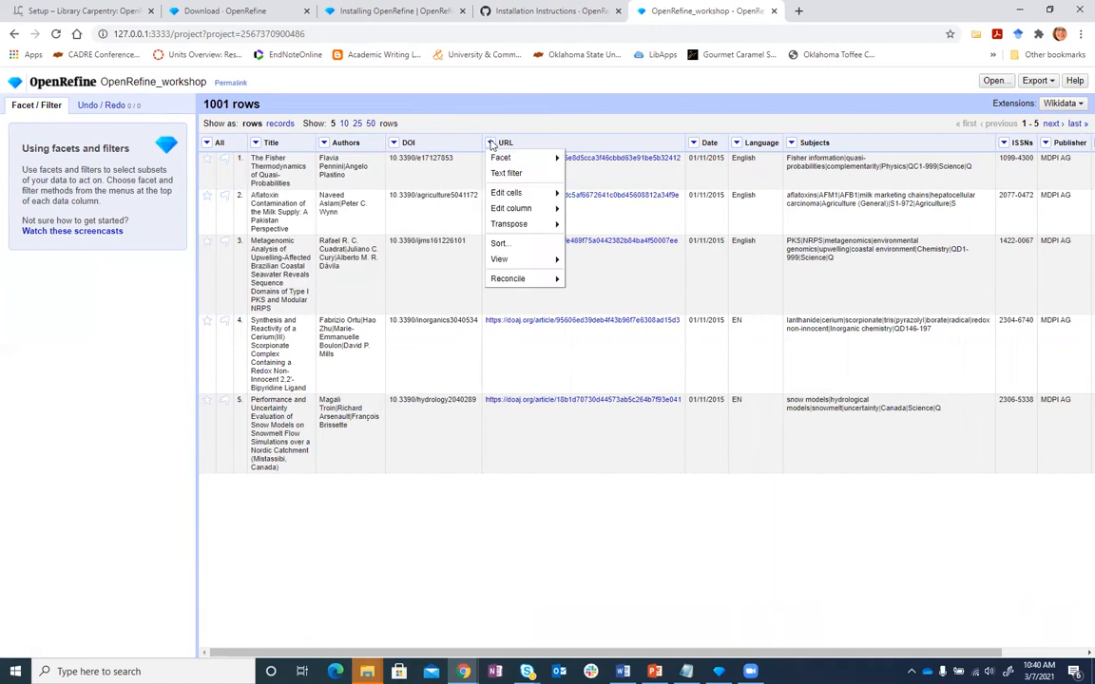
pyautogui.click(491, 145)
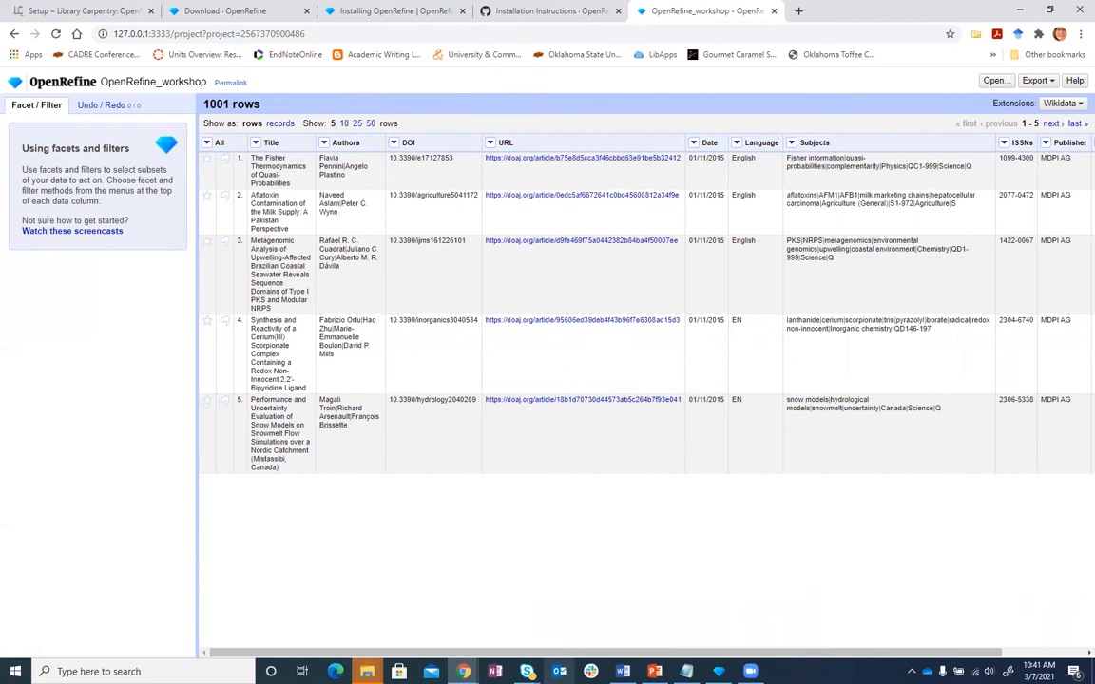
pyautogui.click(207, 145)
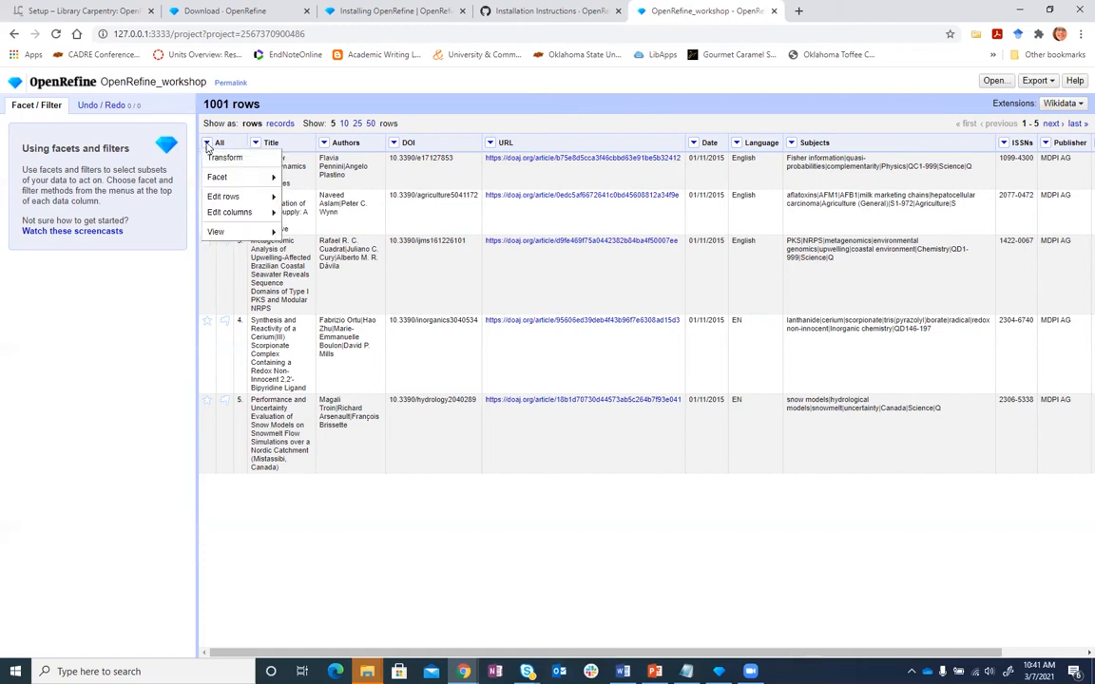
pyautogui.click(258, 145)
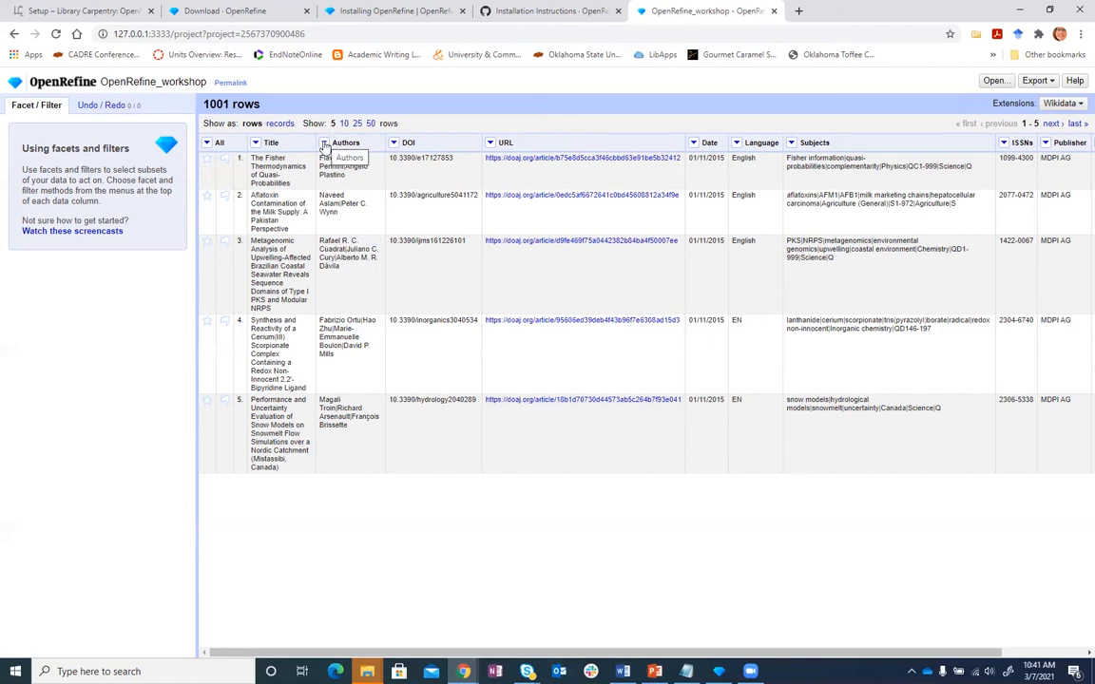
# Examine the operations offered for the Authors column, including its facet, cell editing and reconcile options.
pyautogui.click(324, 144)
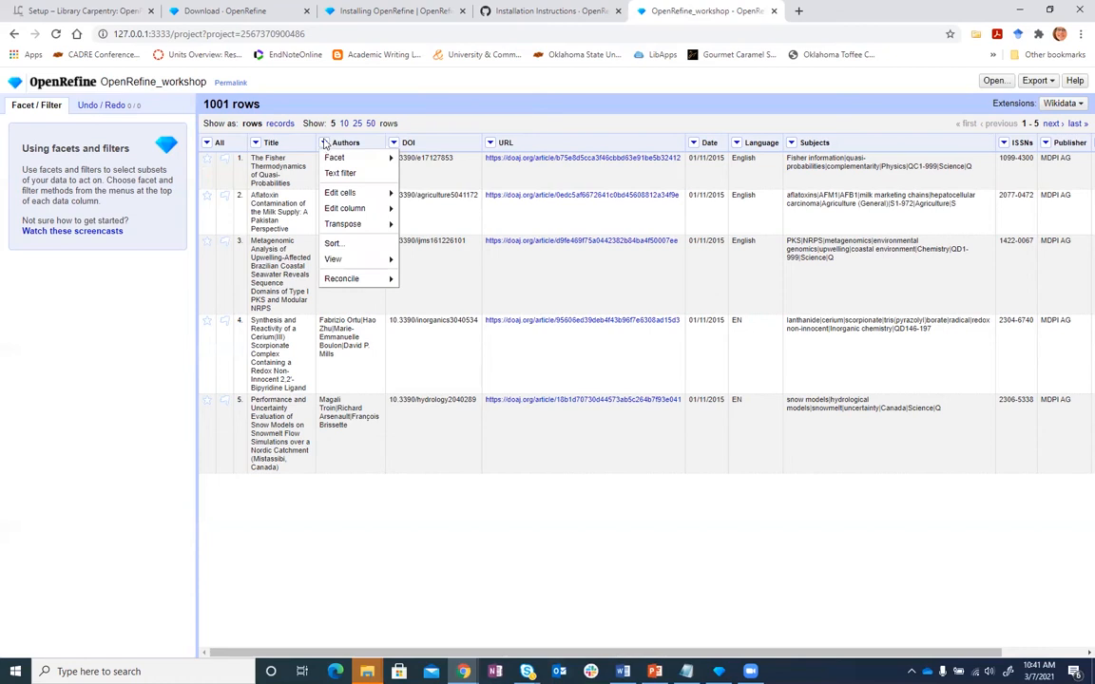
pyautogui.click(326, 145)
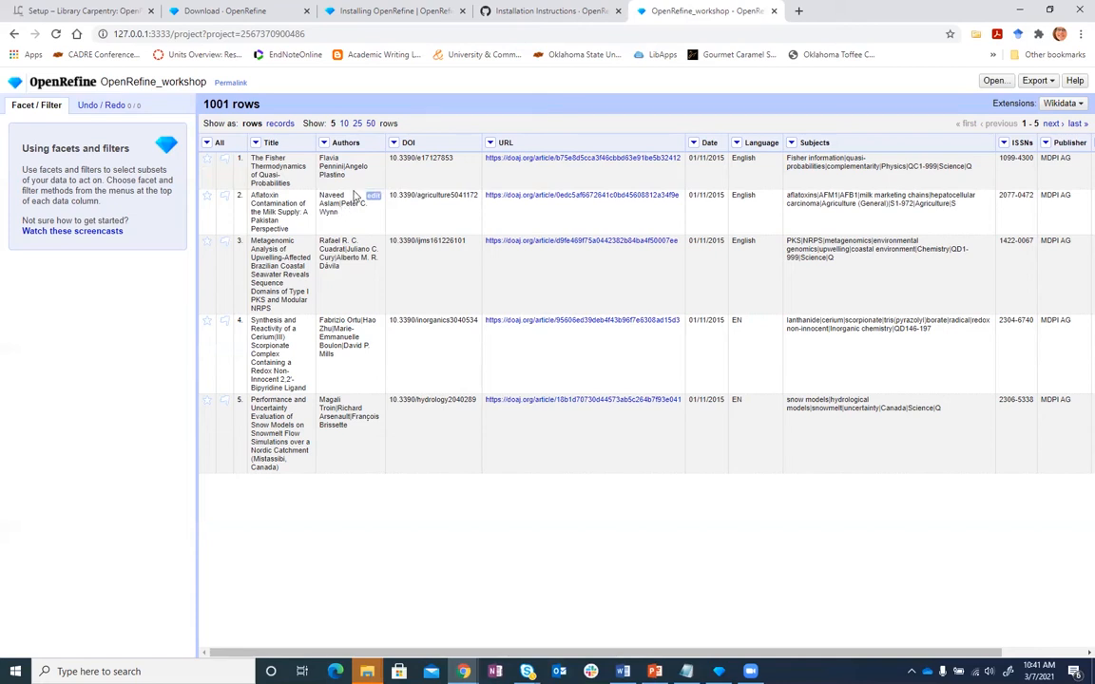
pyautogui.click(326, 144)
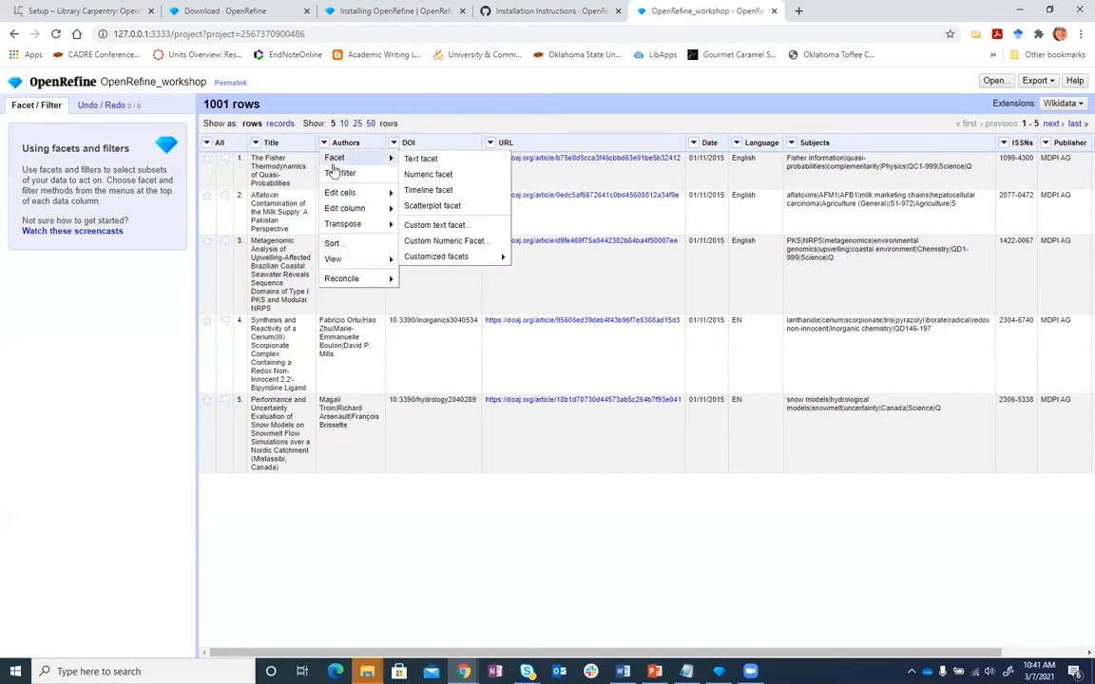
pyautogui.moveTo(338, 194)
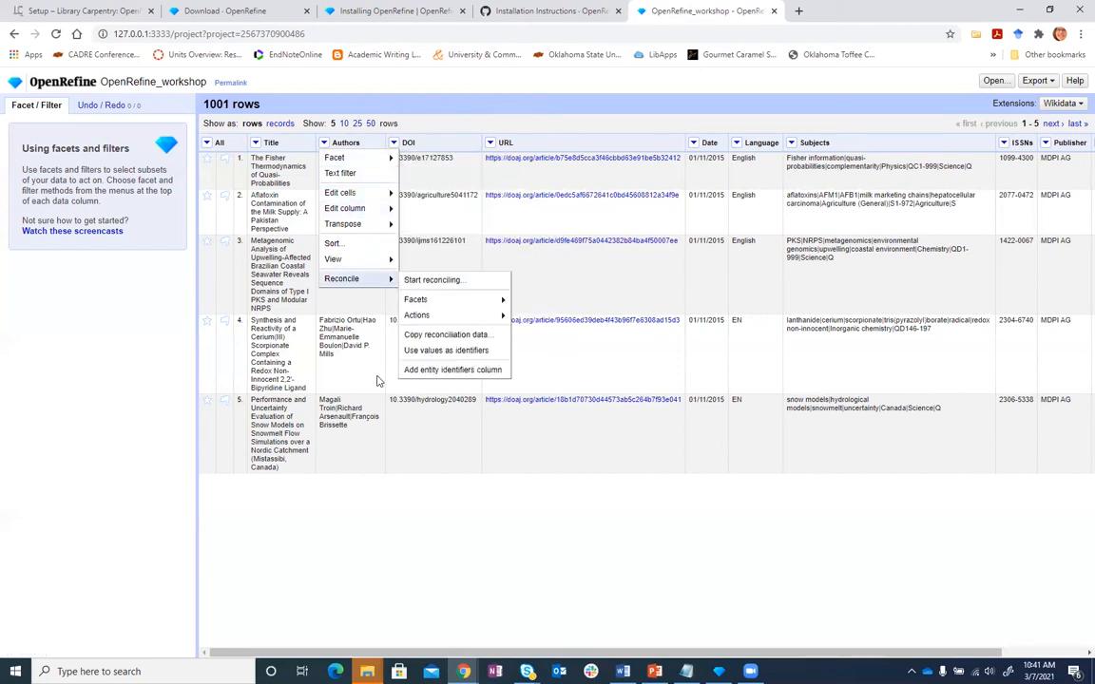
pyautogui.click(340, 339)
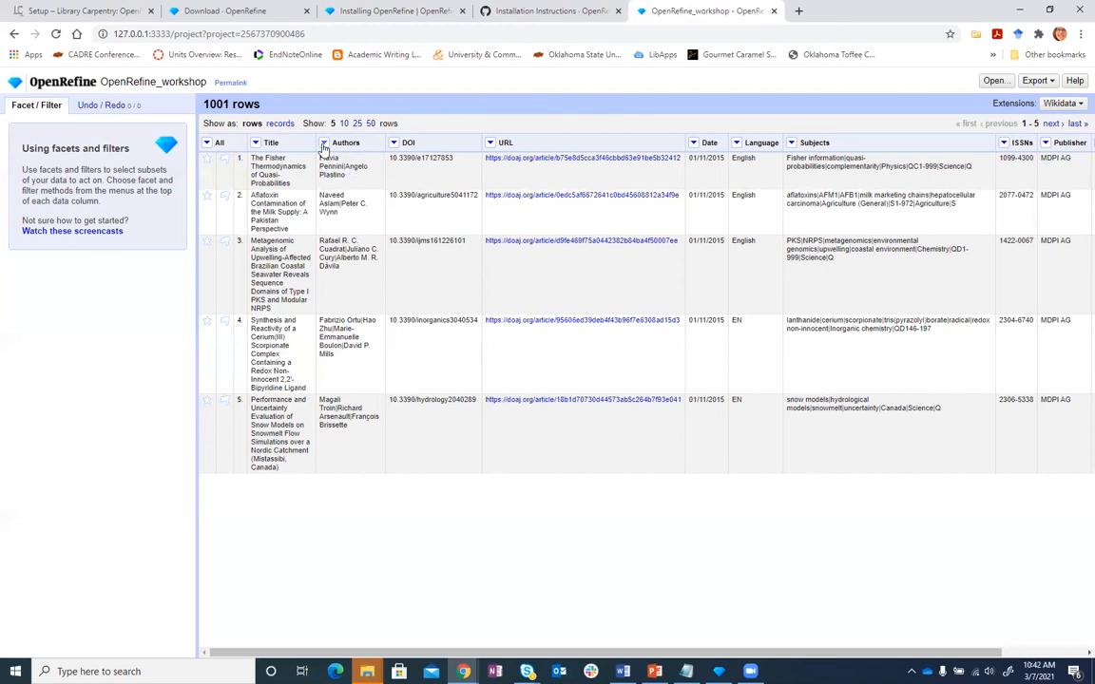
# Split the multi-valued cells of the Authors column at the | separator and check the data as records.
pyautogui.click(324, 144)
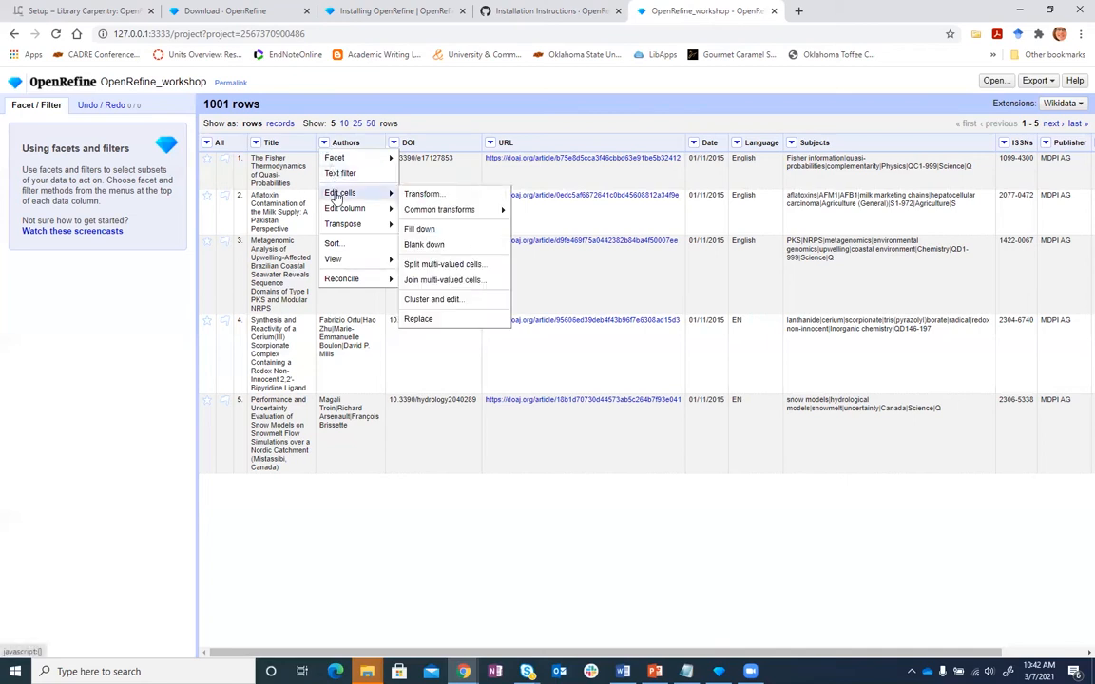
pyautogui.click(454, 267)
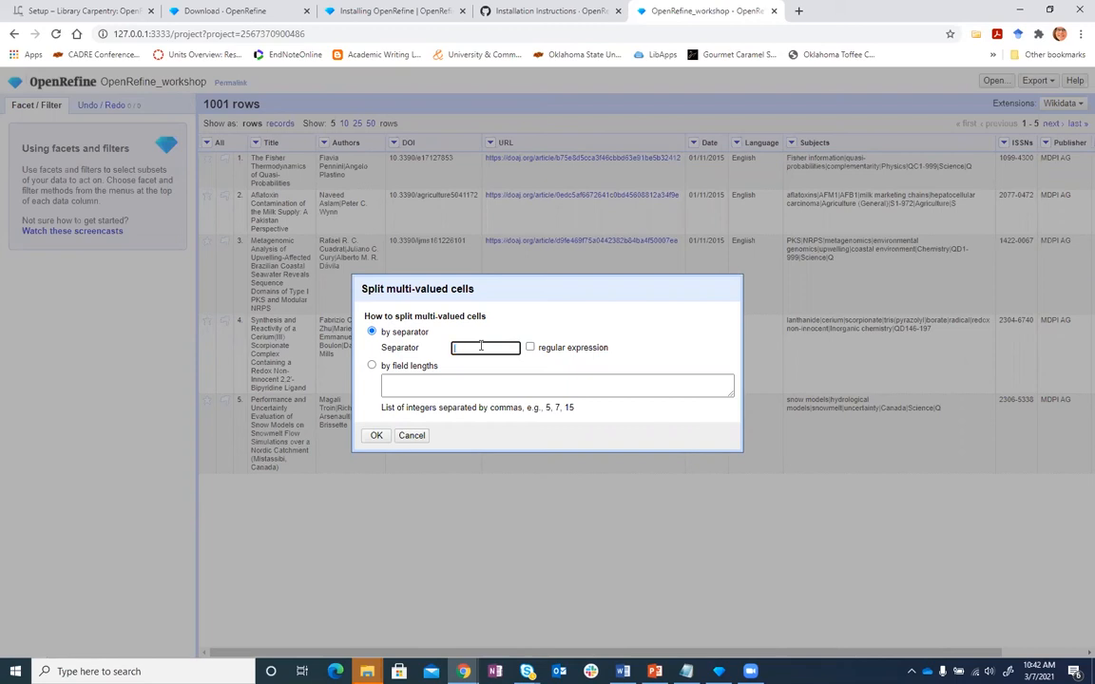
pyautogui.click(376, 436)
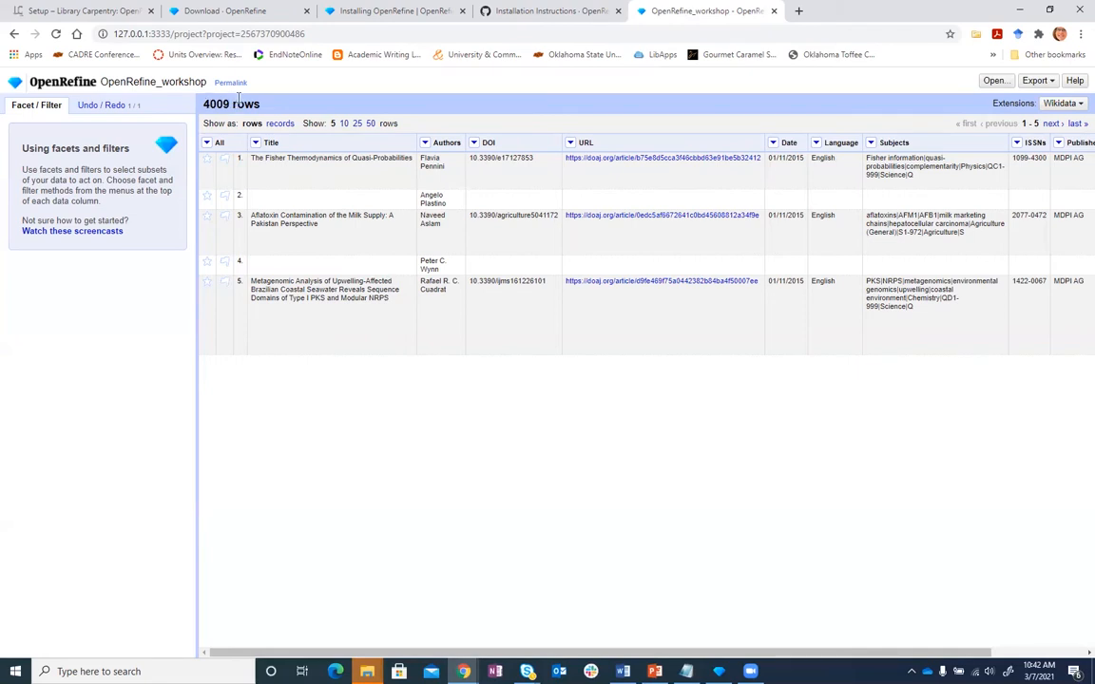
pyautogui.click(280, 125)
# Join the multi-valued cells of the Authors column back together with | as the separator.
pyautogui.click(425, 143)
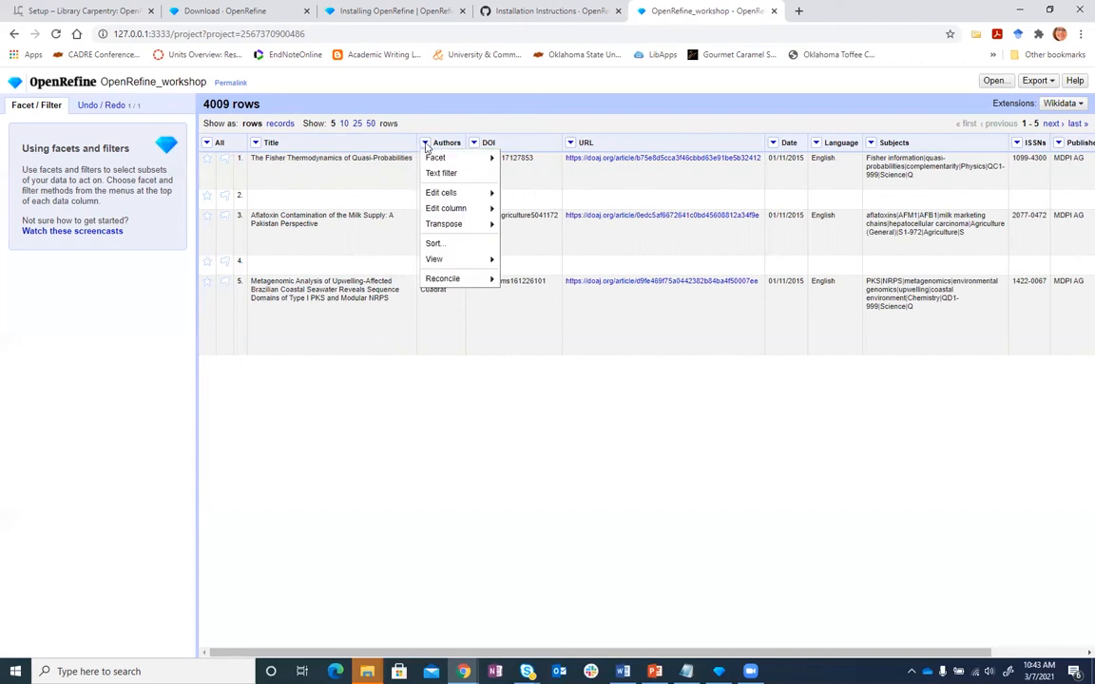
pyautogui.moveTo(445, 193)
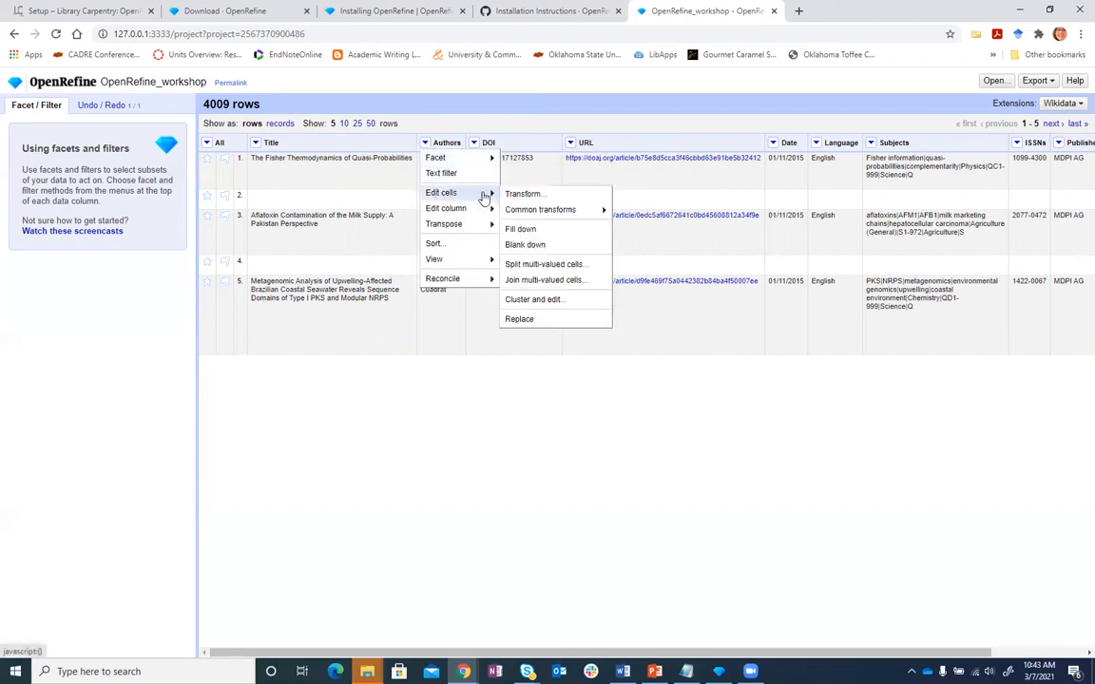
pyautogui.click(576, 281)
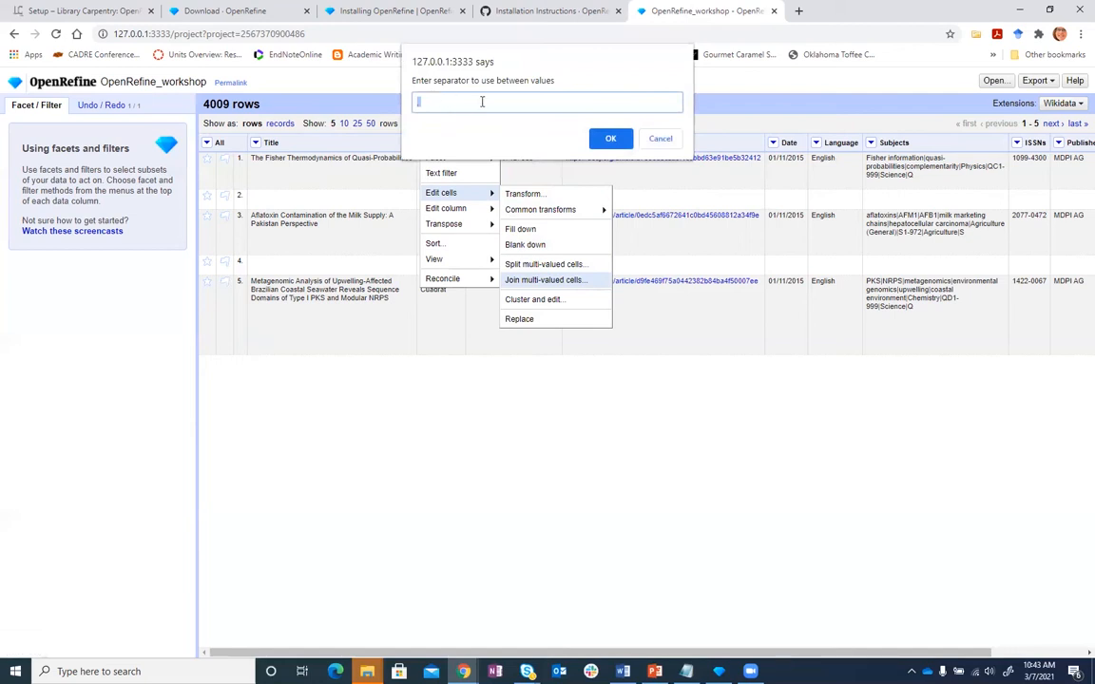
pyautogui.click(610, 139)
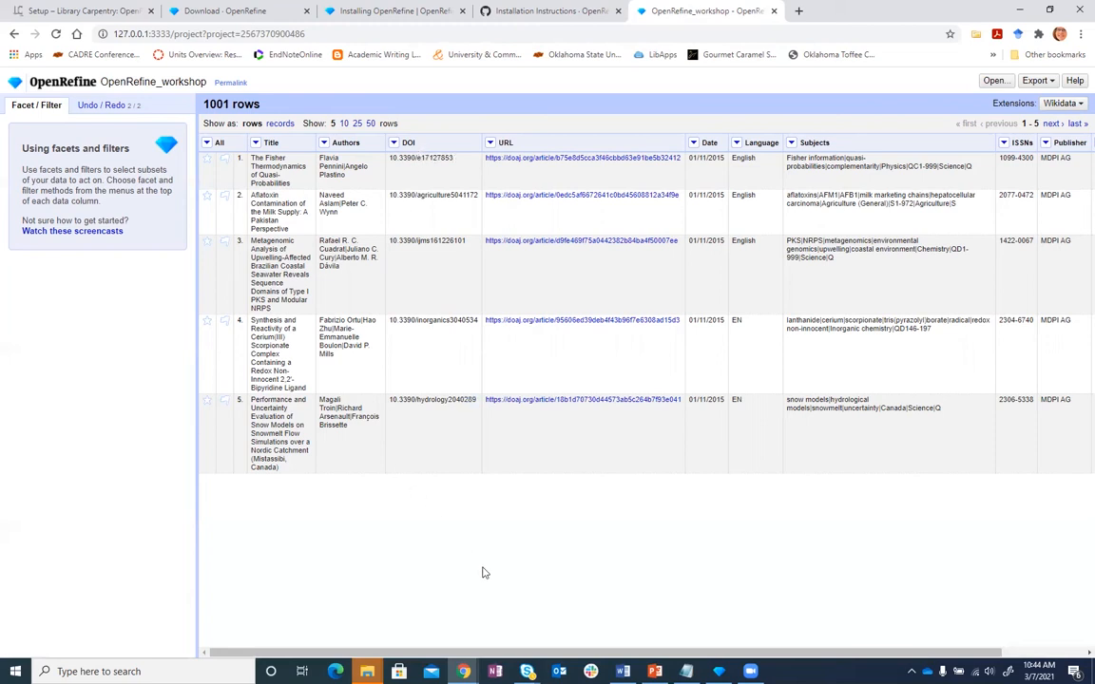
# Create a text facet on the Publisher column and compare its choices sorted by count and by name.
pyautogui.moveTo(816, 654); pyautogui.dragTo(924, 644)
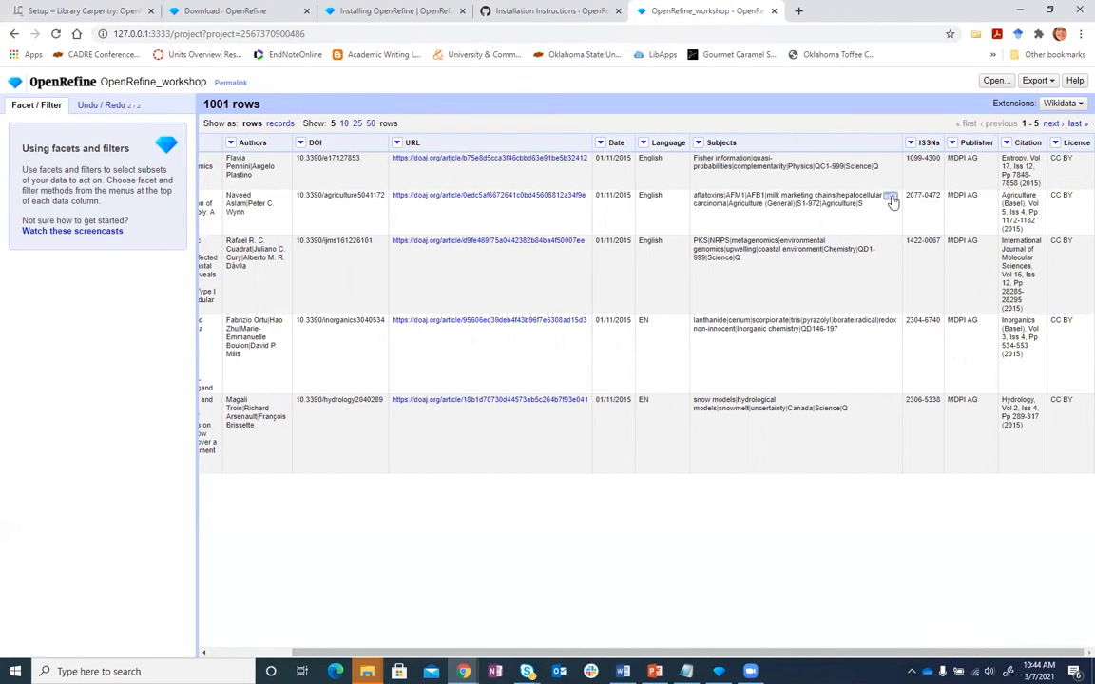
pyautogui.click(952, 144)
pyautogui.moveTo(958, 162)
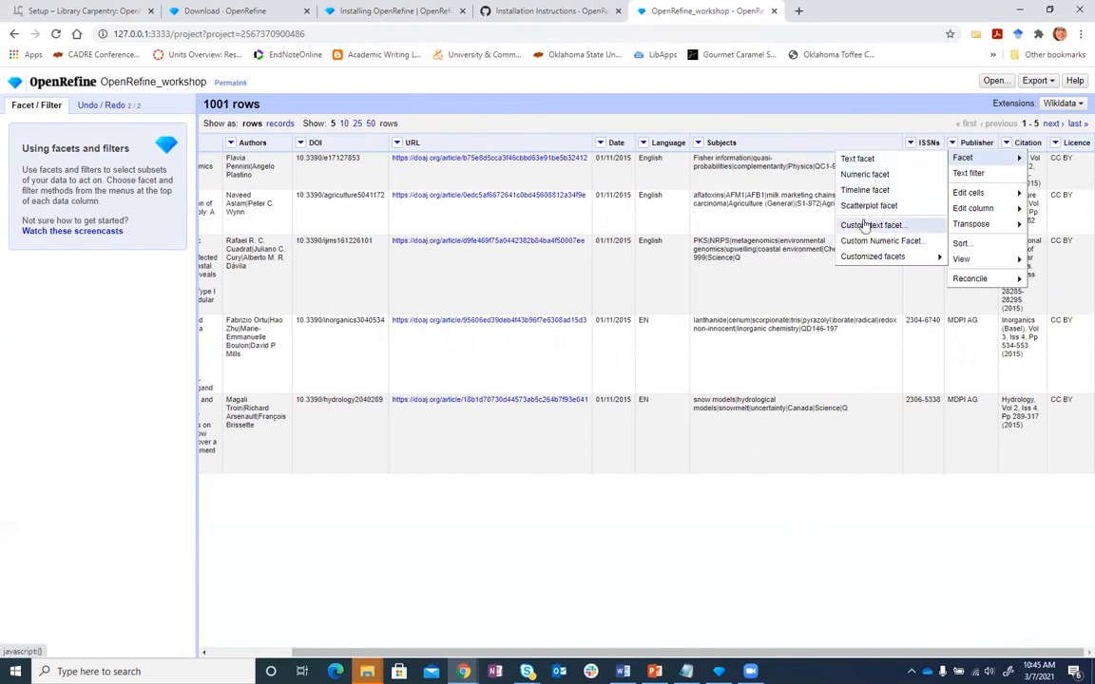
pyautogui.moveTo(873, 263)
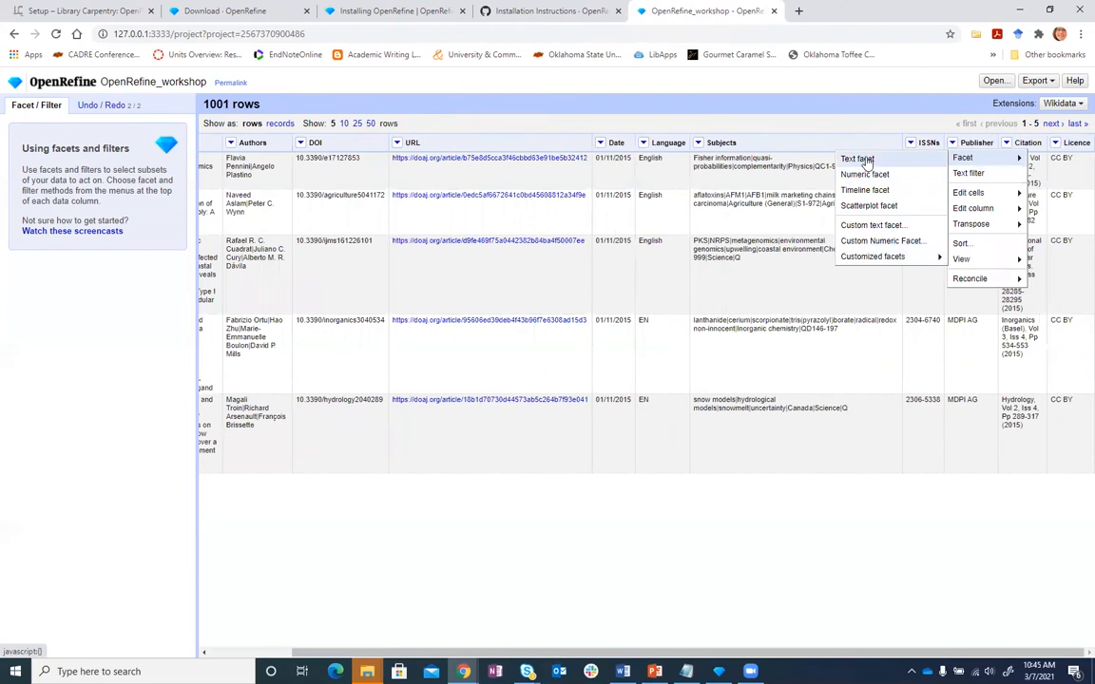
pyautogui.click(866, 162)
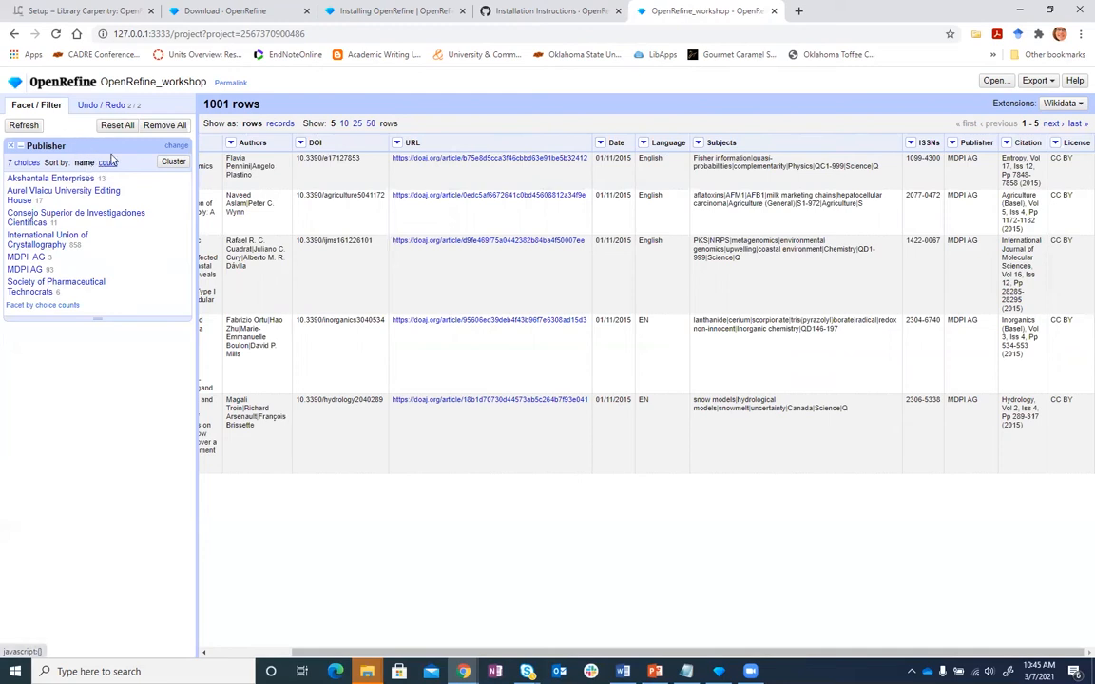
pyautogui.click(107, 164)
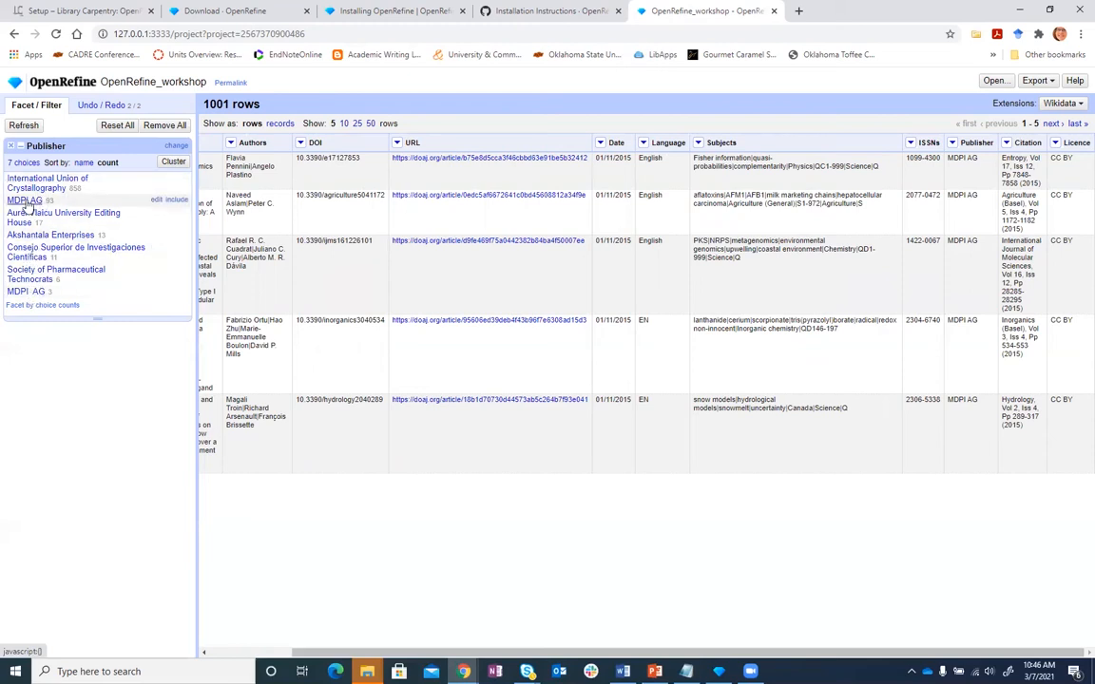
pyautogui.click(83, 164)
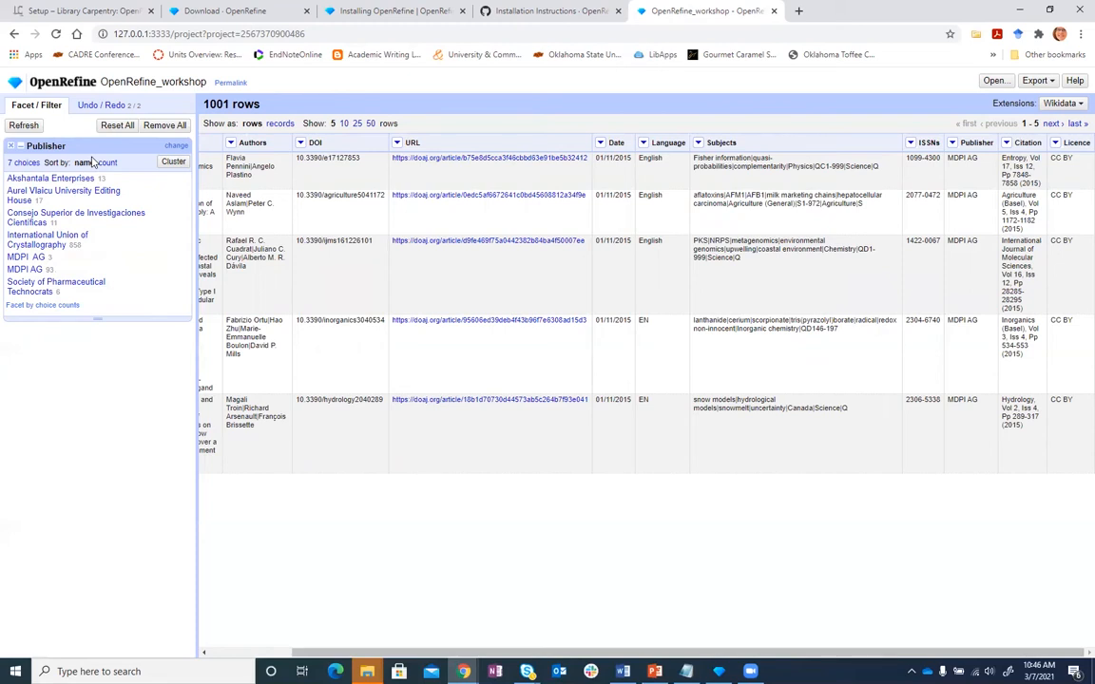
# Filter the rows to both spellings of MDPI AG in the Publisher facet, inspect them and remove the facet.
pyautogui.click(42, 257)
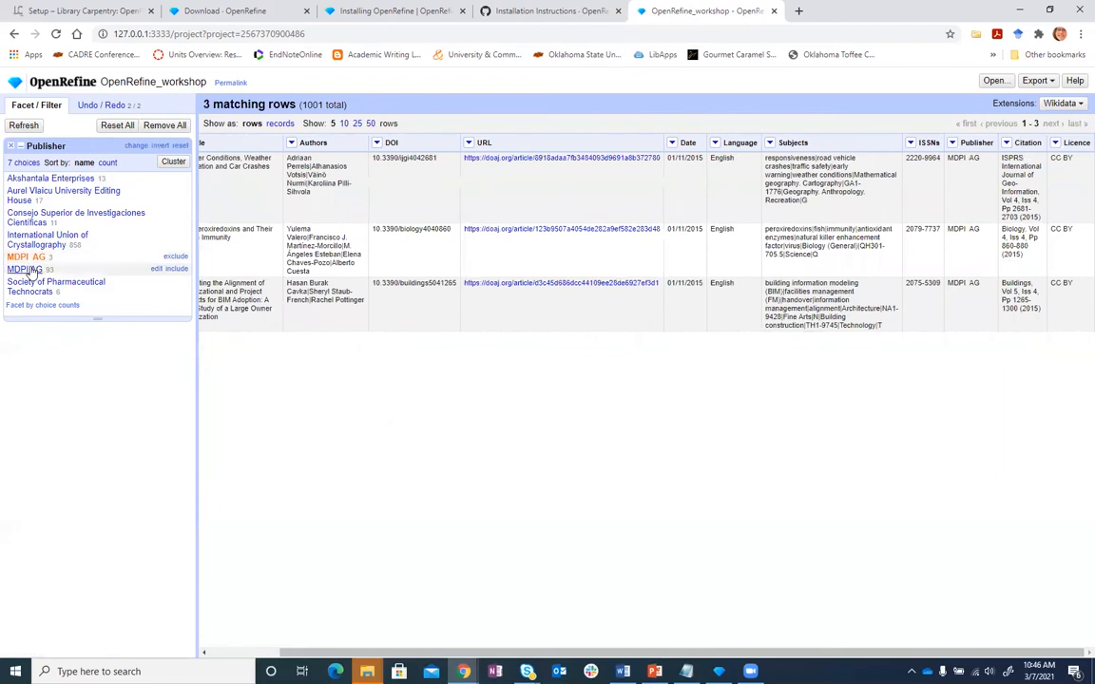
pyautogui.click(176, 269)
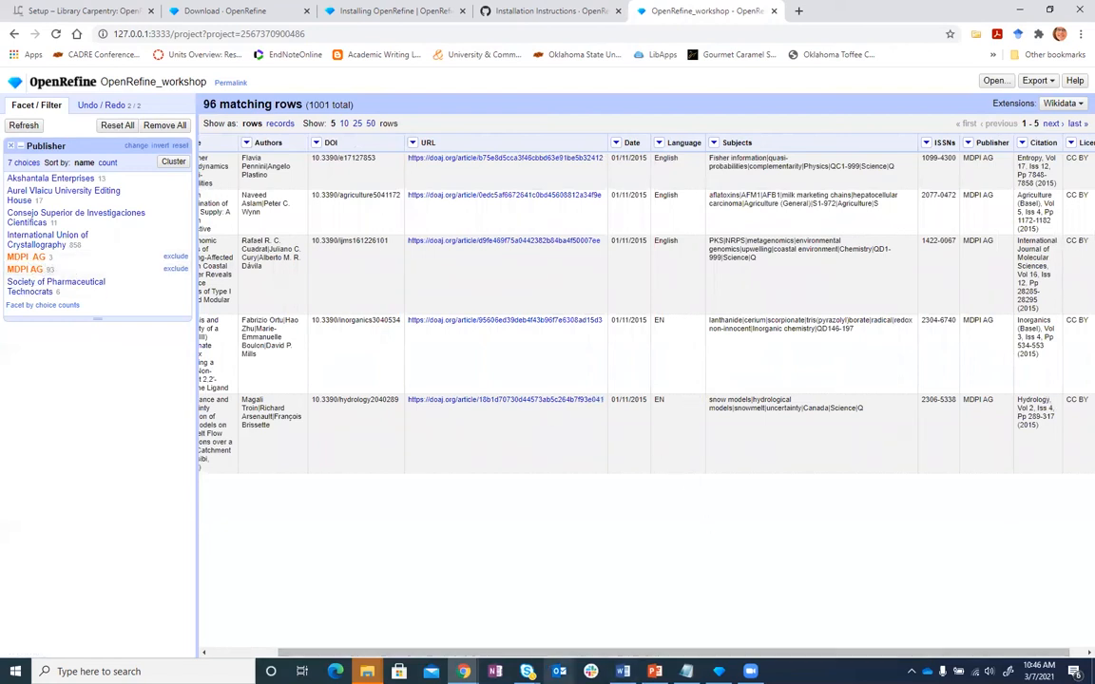
pyautogui.moveTo(590, 656); pyautogui.dragTo(605, 656)
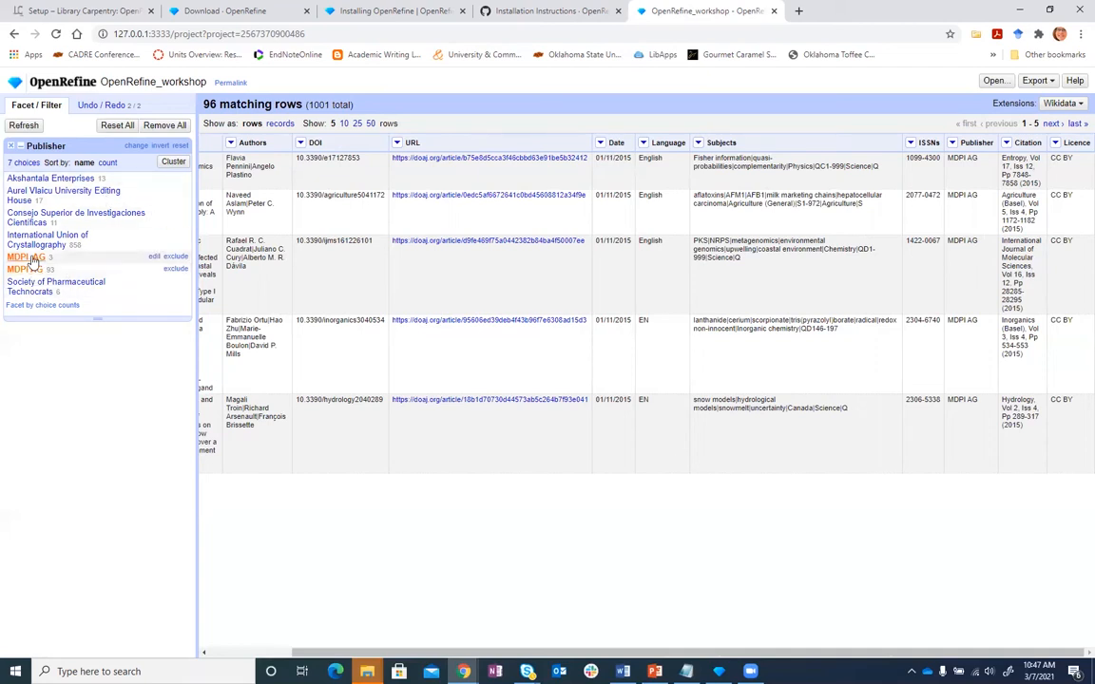
pyautogui.click(11, 150)
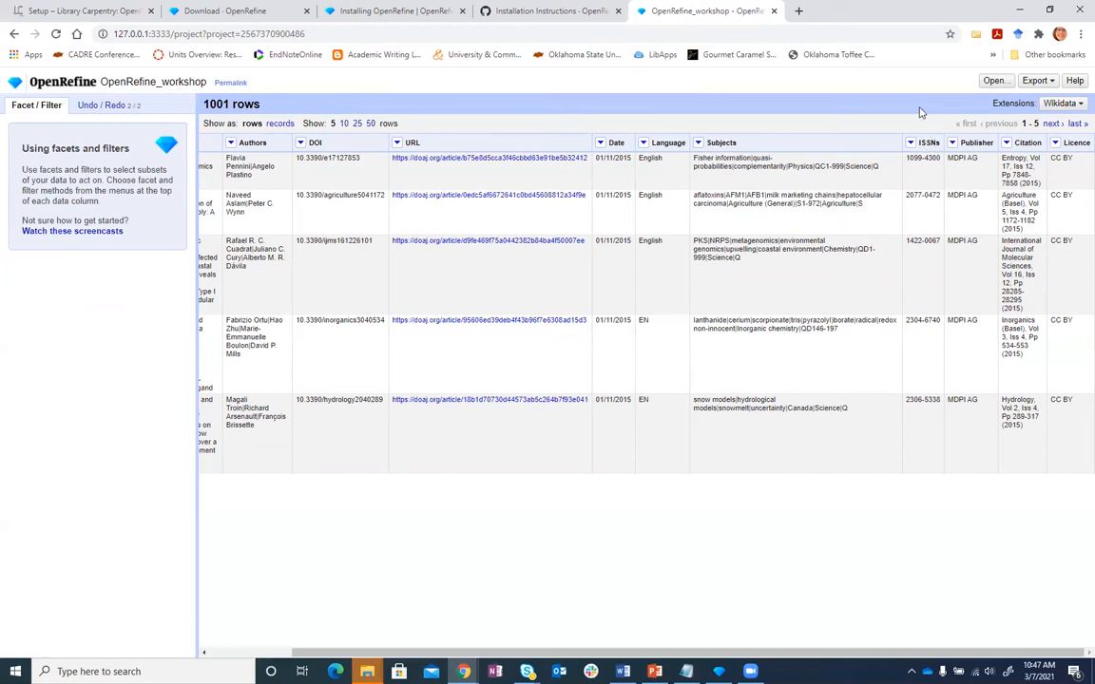
# Create a text facet on the Language column and include both the EN and English rows.
pyautogui.click(644, 144)
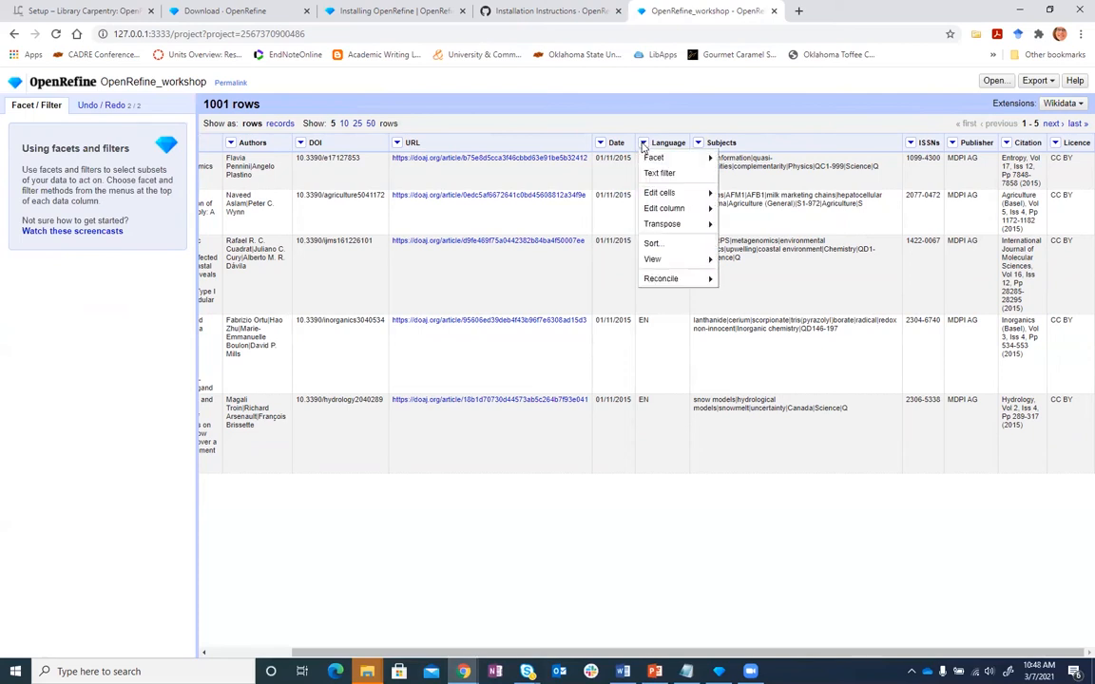
pyautogui.moveTo(655, 157)
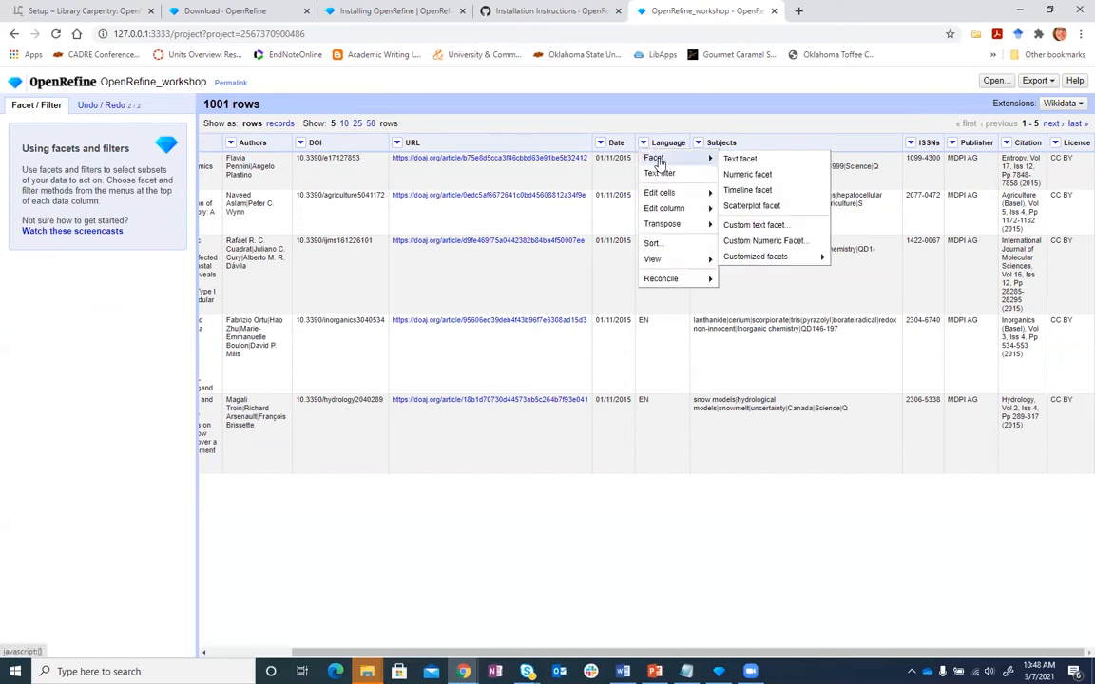
pyautogui.click(735, 159)
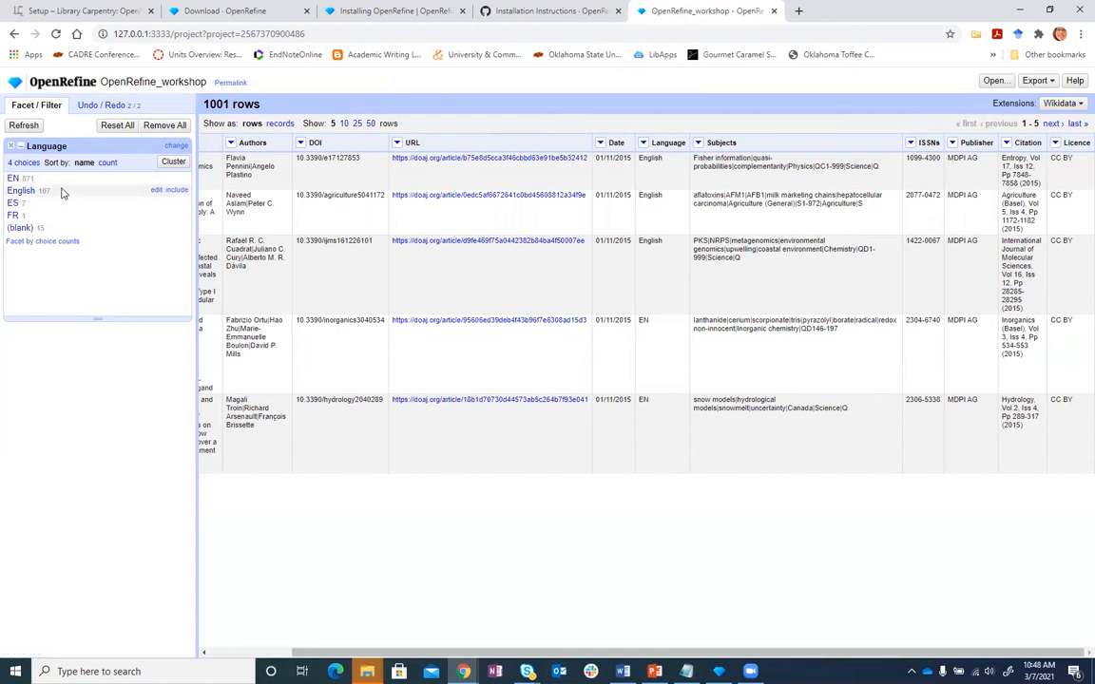
pyautogui.click(14, 179)
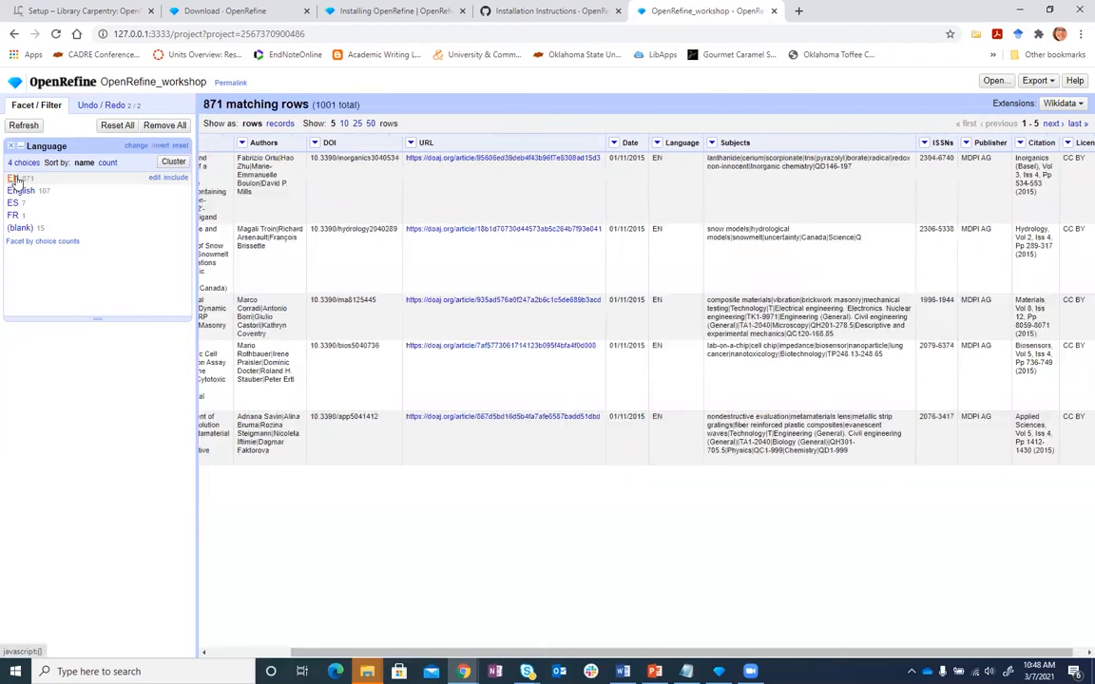
pyautogui.click(177, 191)
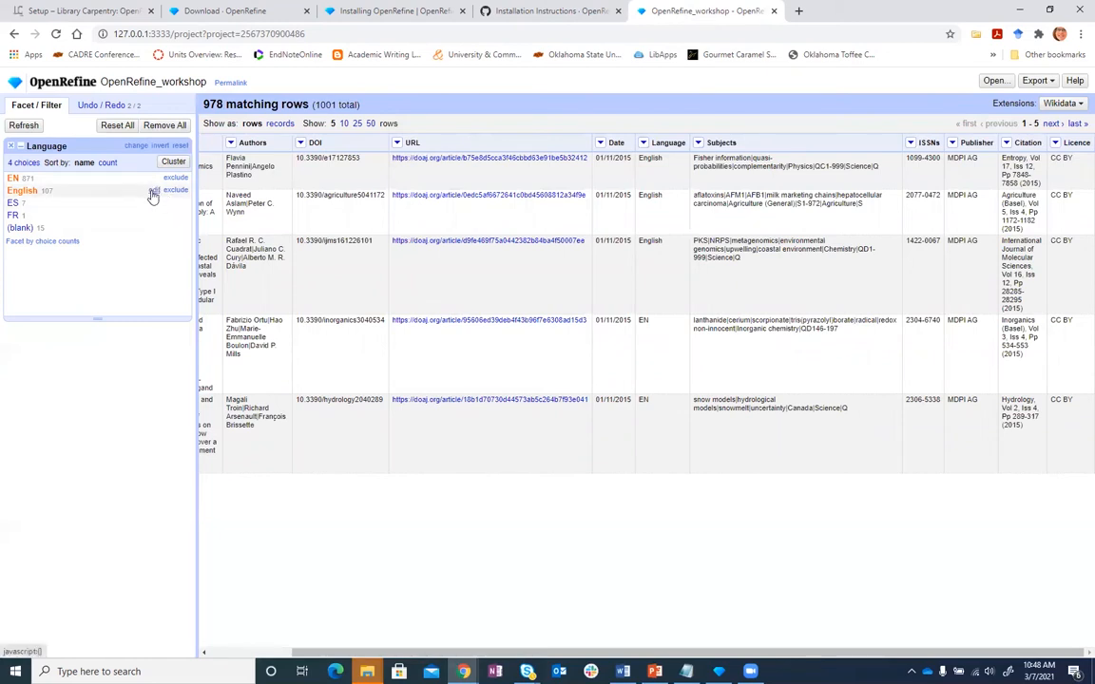
# Change all English values in the Language facet to EN and remove the facet.
pyautogui.click(153, 192)
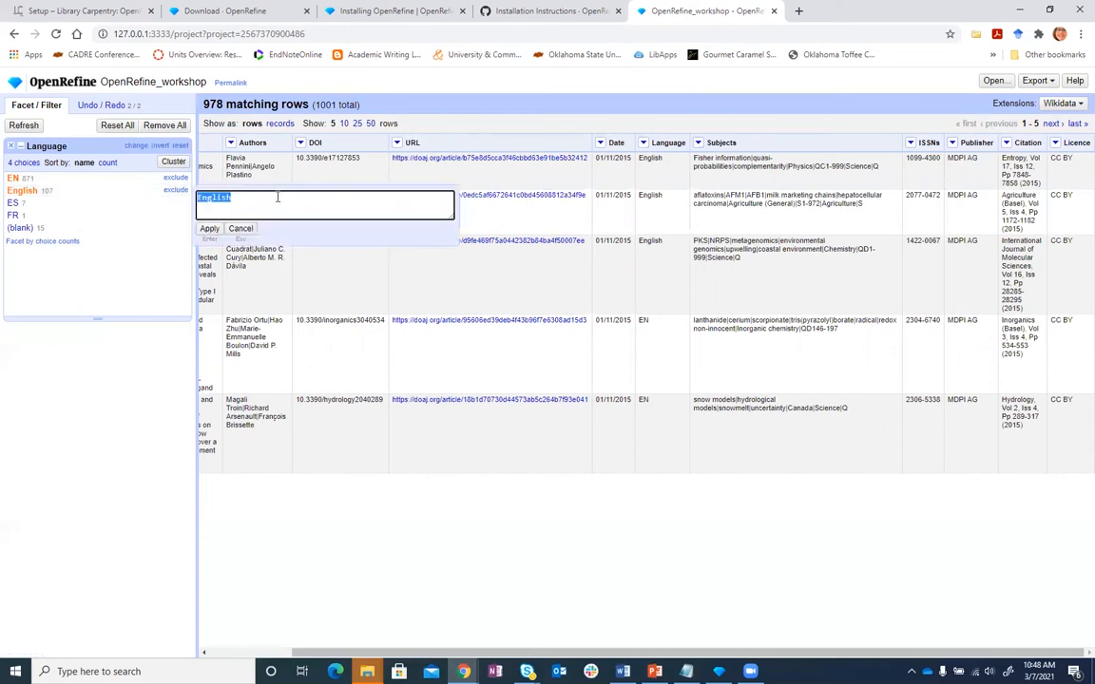
pyautogui.write('EN')
pyautogui.click(209, 230)
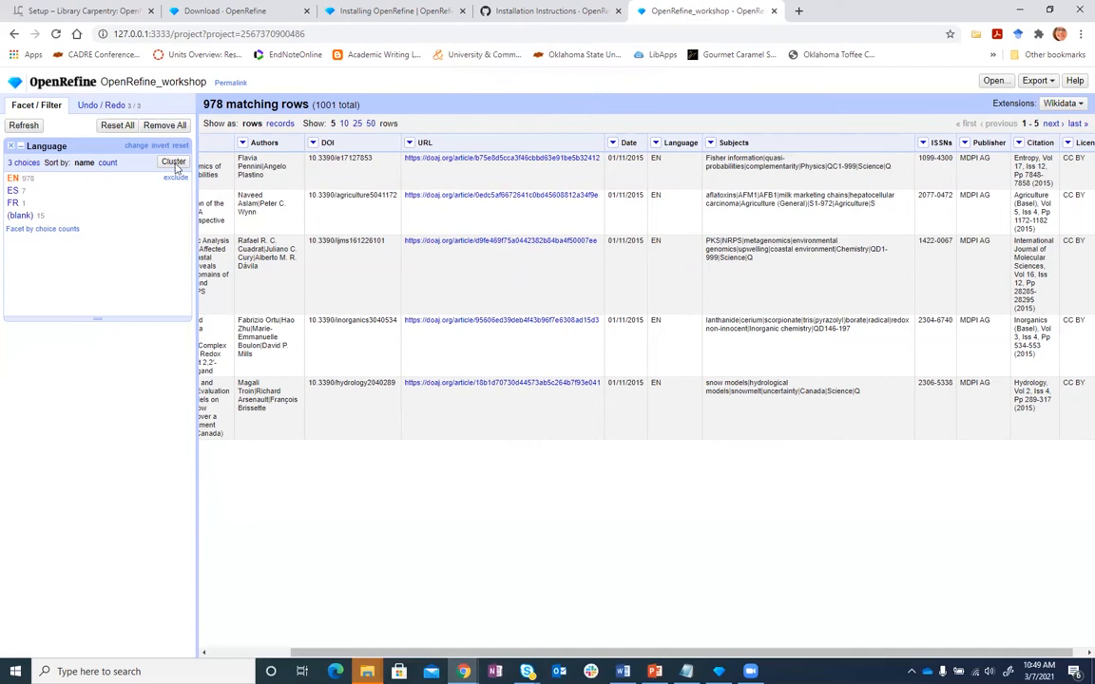
pyautogui.click(11, 147)
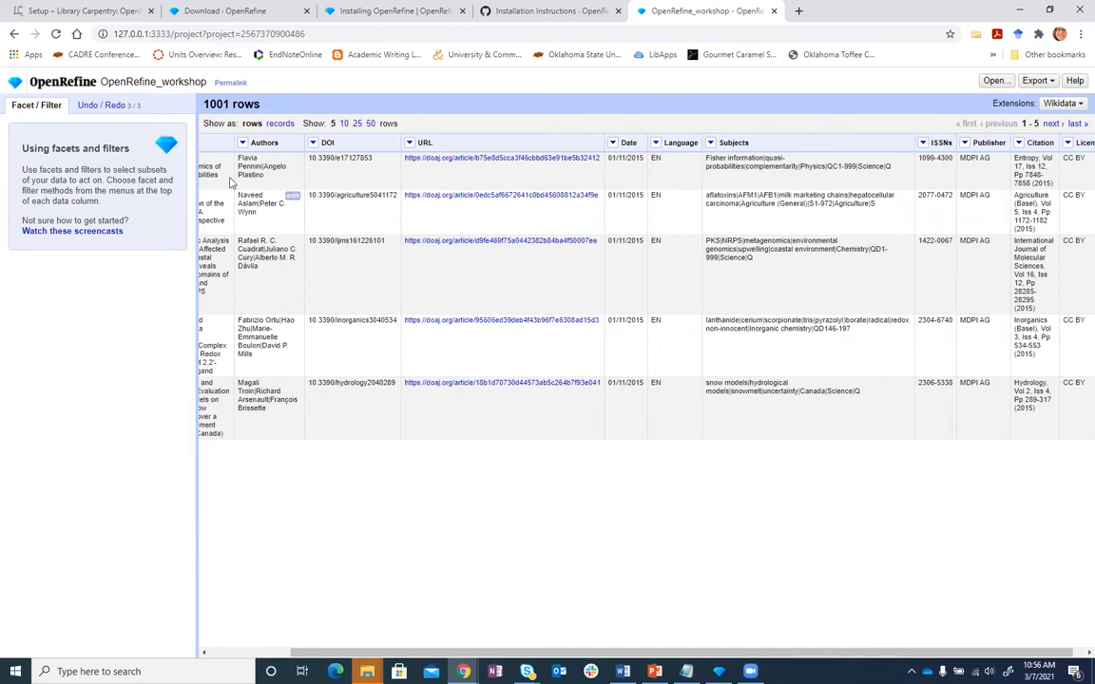
# Check the Authors column for repeated values with a duplicates facet and remove the facet.
pyautogui.click(242, 143)
pyautogui.moveTo(253, 158)
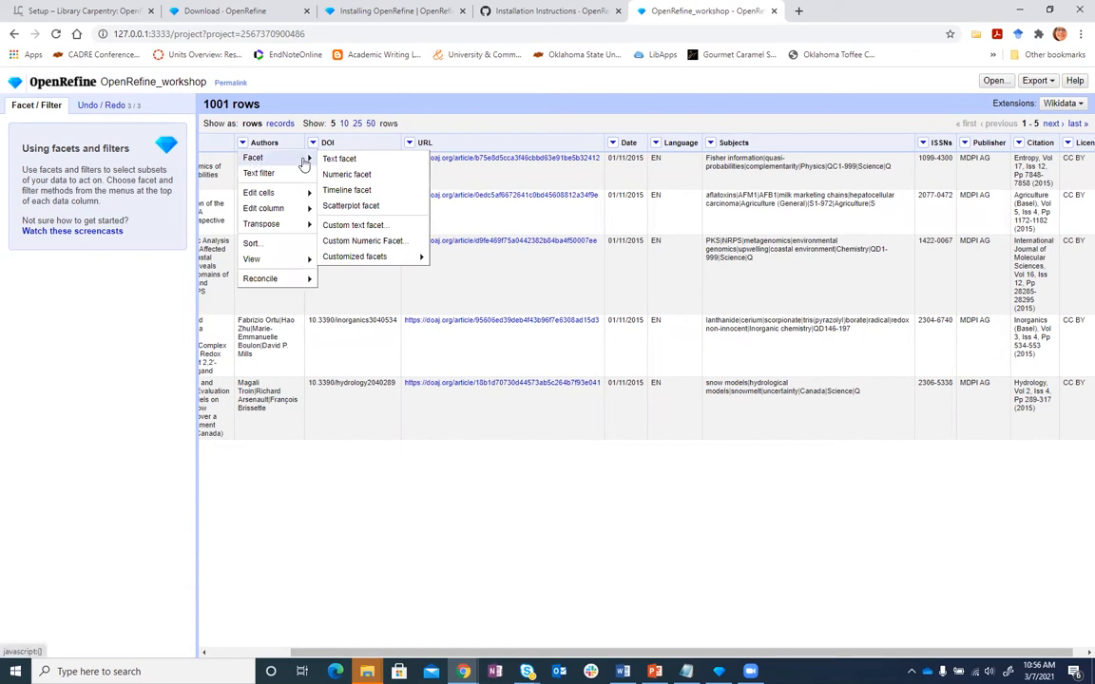
pyautogui.moveTo(384, 266)
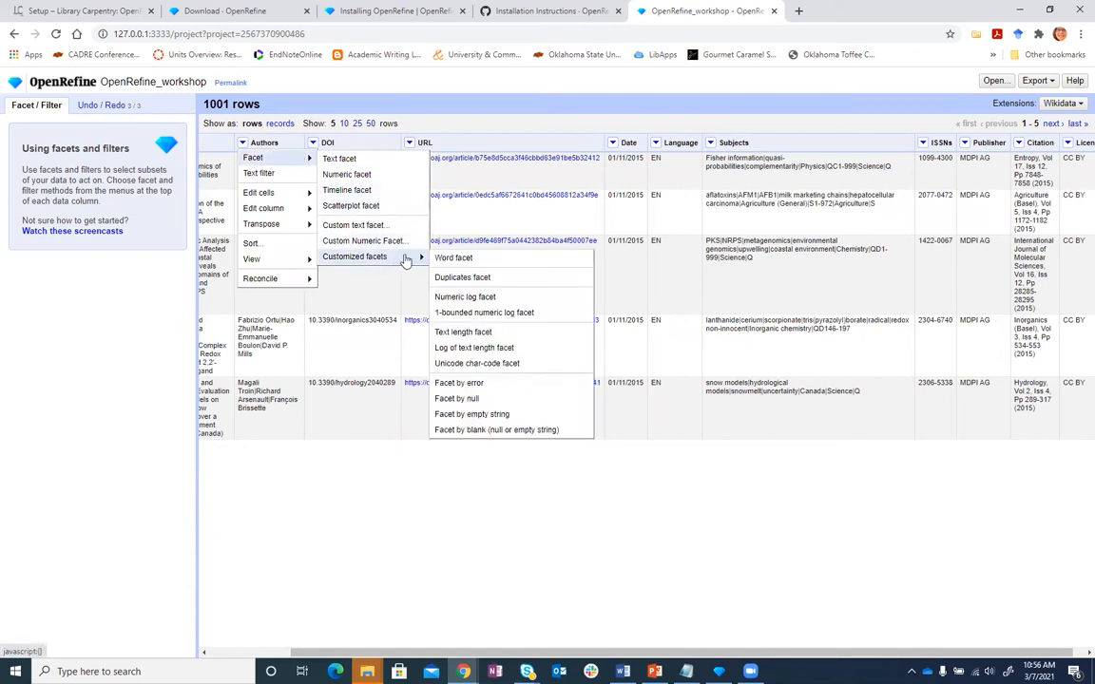
pyautogui.click(494, 280)
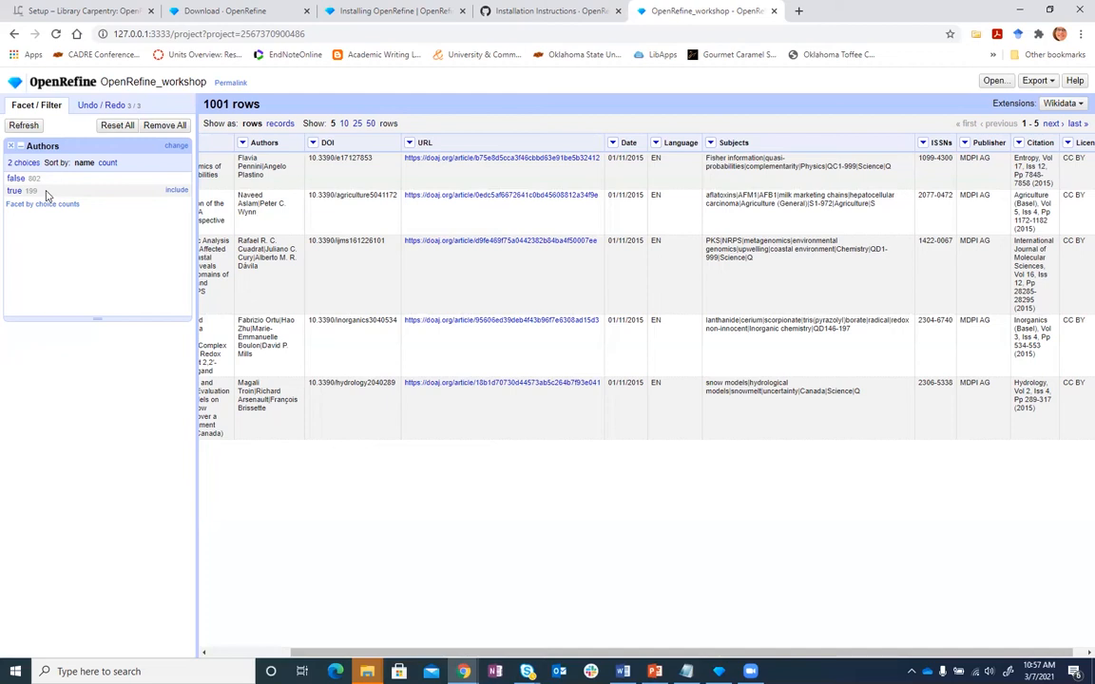
pyautogui.click(13, 148)
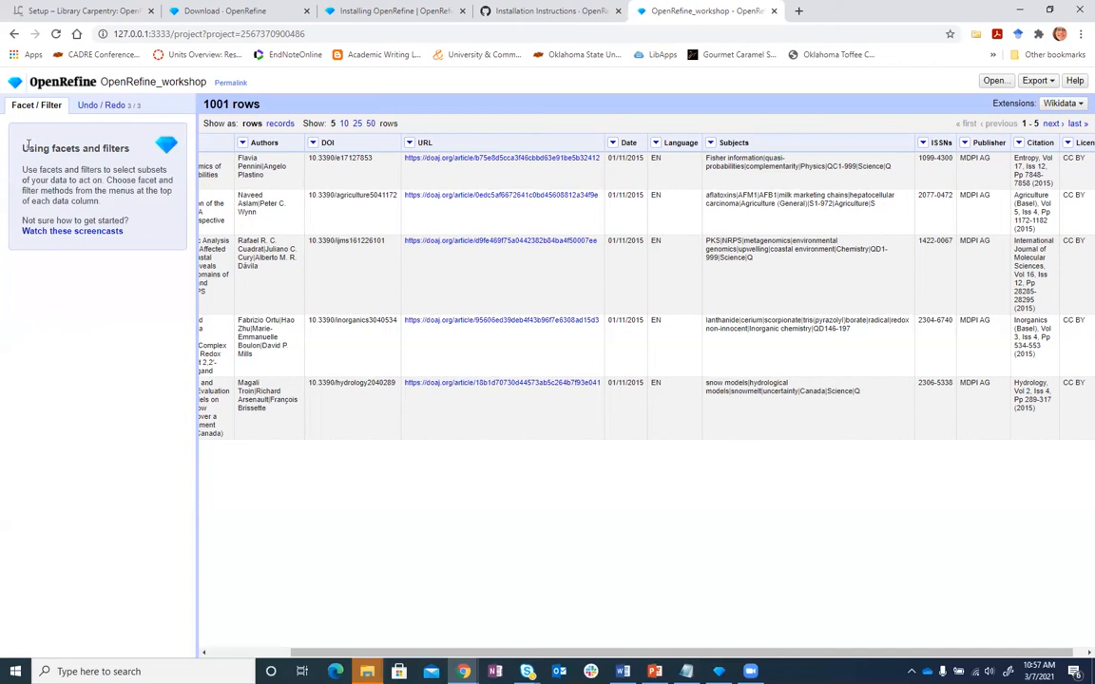
# Facet the DOI column by blank (null or empty string) and filter to the rows where it is true.
pyautogui.click(313, 143)
pyautogui.moveTo(319, 159)
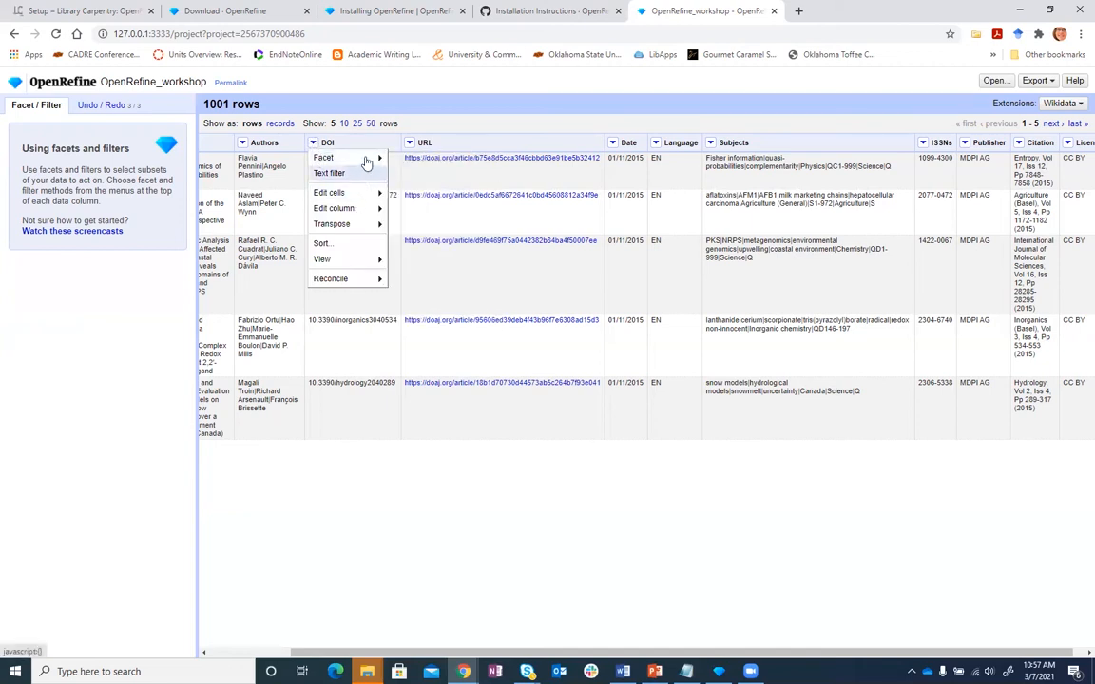
pyautogui.moveTo(407, 258)
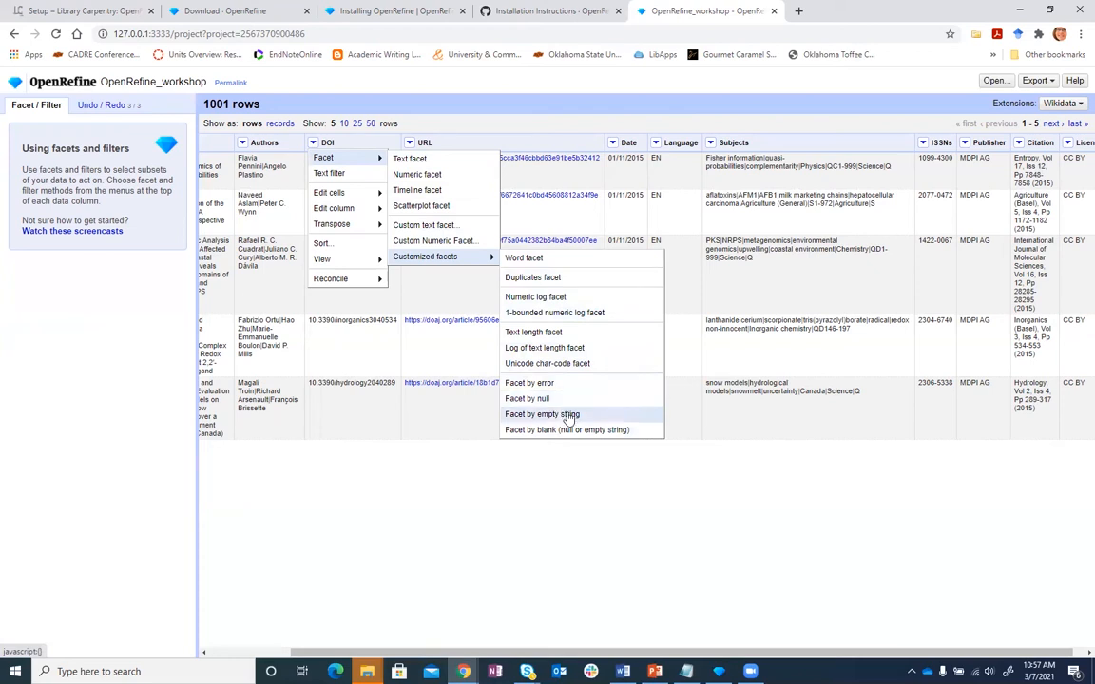
pyautogui.click(519, 433)
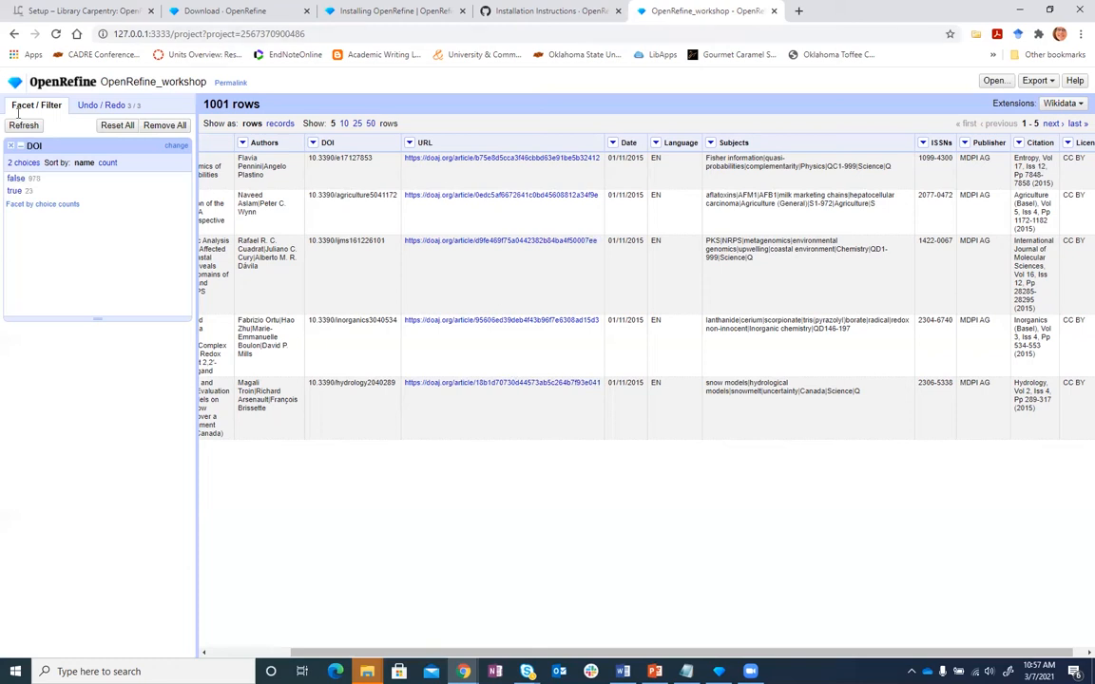
pyautogui.click(14, 192)
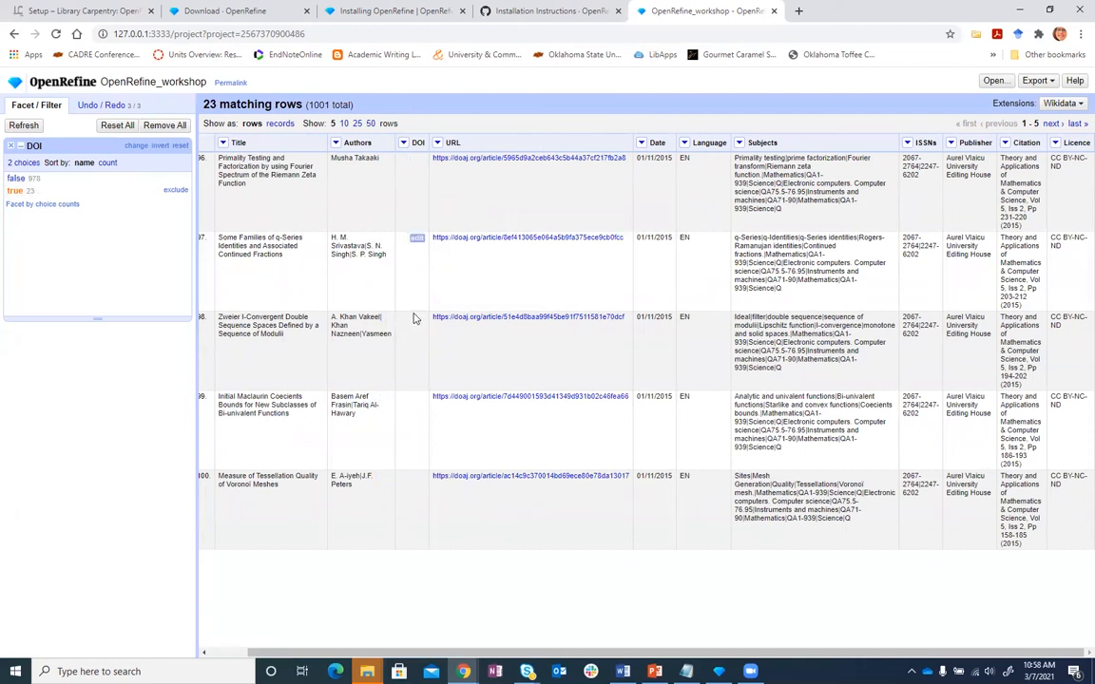
# Show 25 rows per page, inspect the rows without a DOI and remove the DOI facet.
pyautogui.click(357, 124)
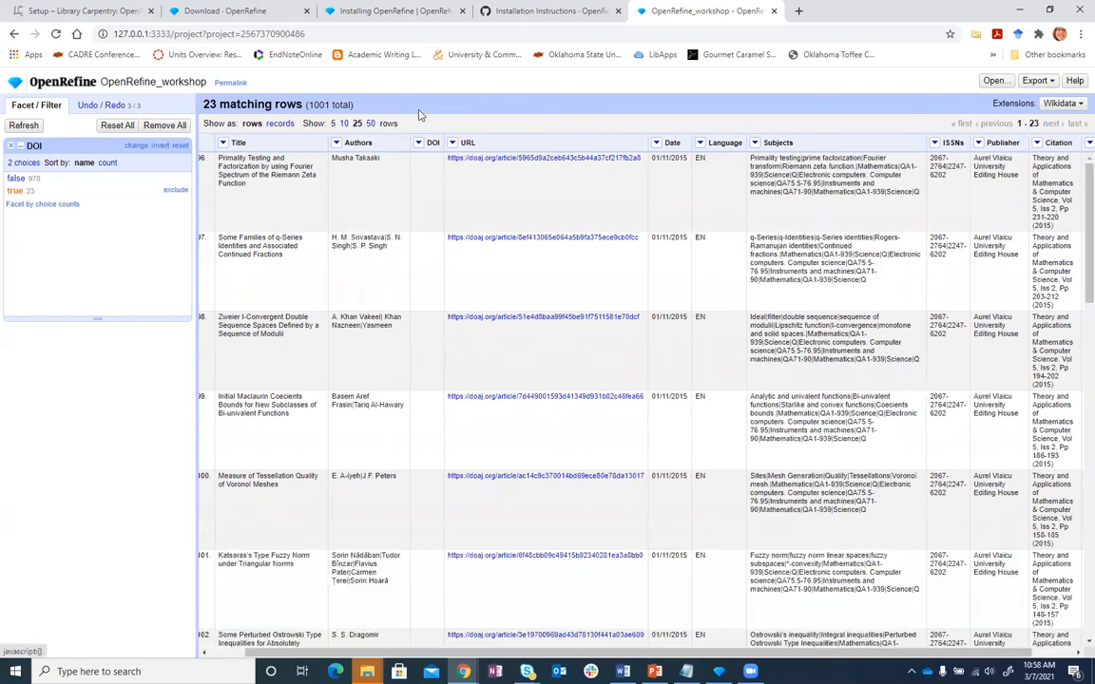
pyautogui.scroll(-10, 447, 330)
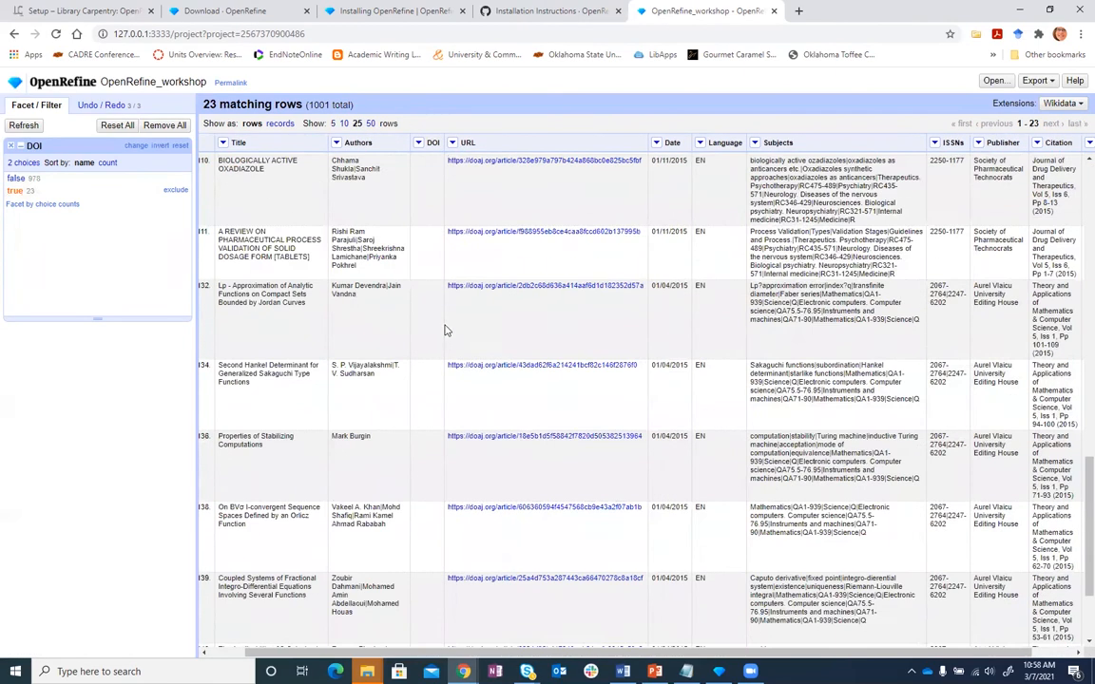
pyautogui.scroll(-3, 446, 333)
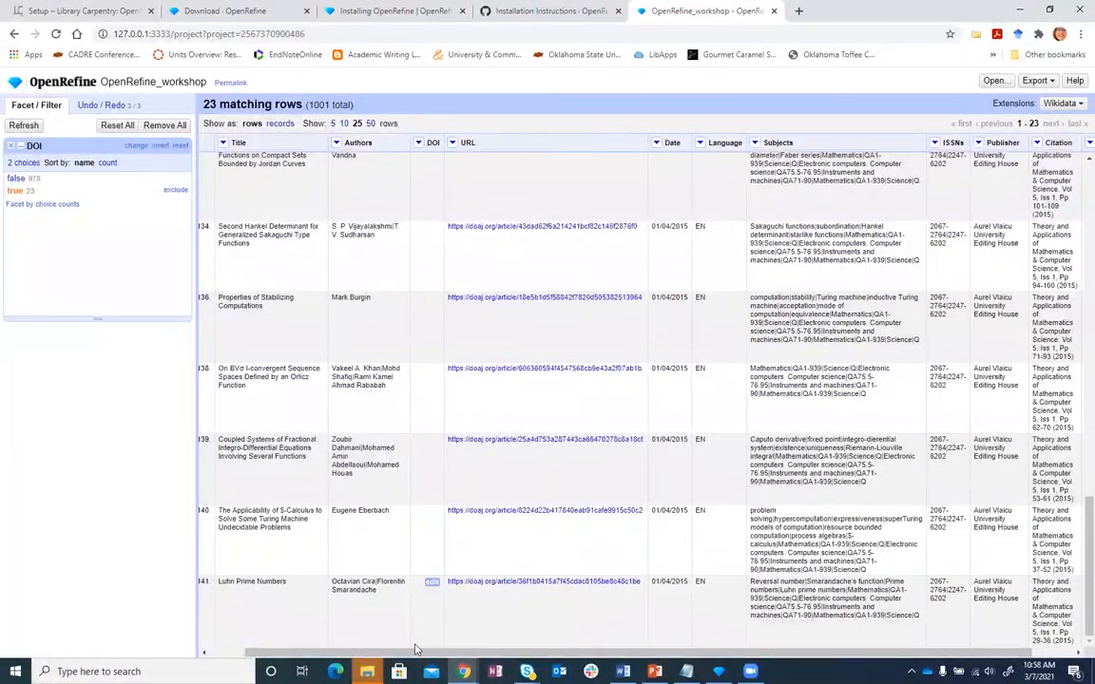
pyautogui.scroll(15, 415, 587)
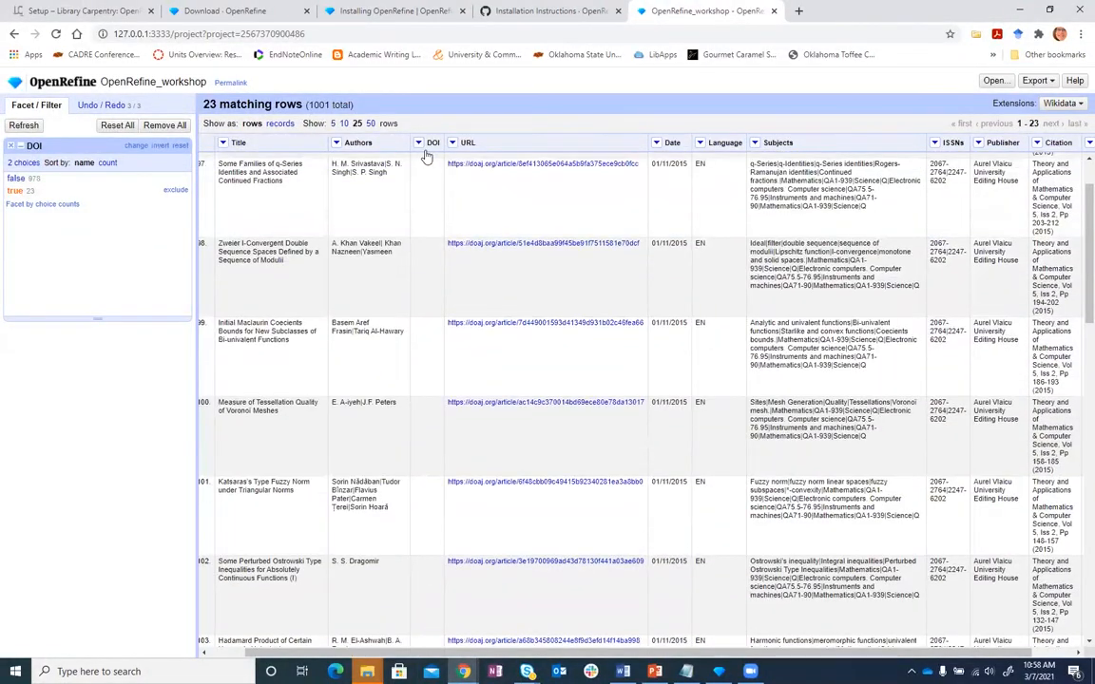
pyautogui.scroll(1, 429, 181)
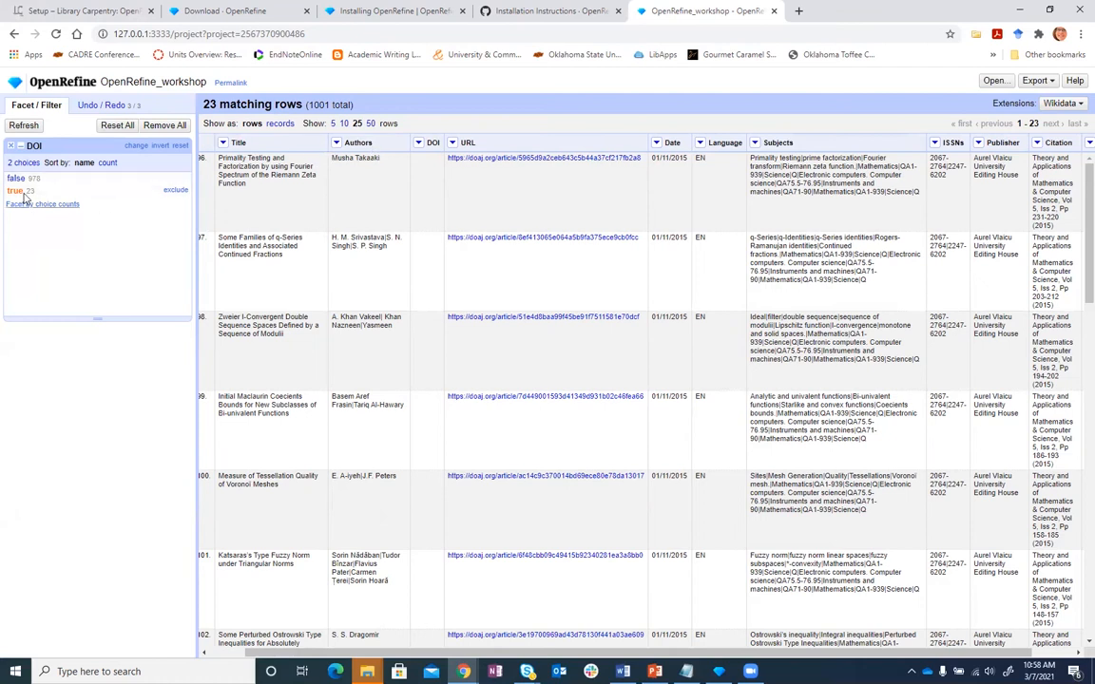
pyautogui.click(12, 149)
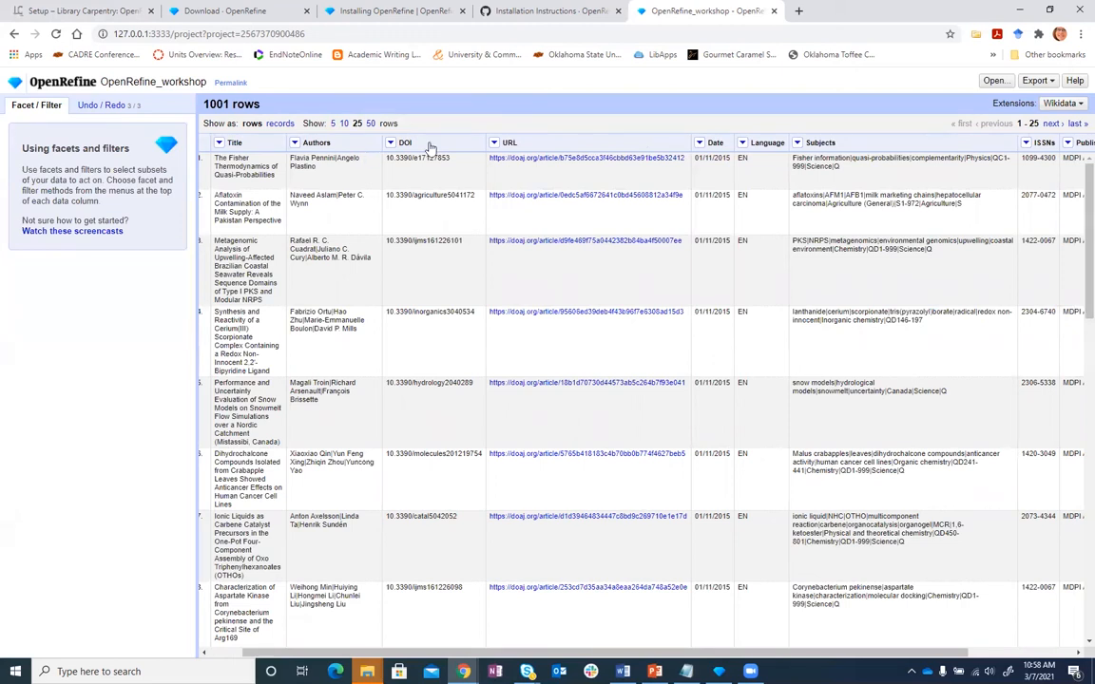
# Create a text facet on the Authors column, check it for clusters of similar values and remove the facet.
pyautogui.click(294, 143)
pyautogui.moveTo(303, 158)
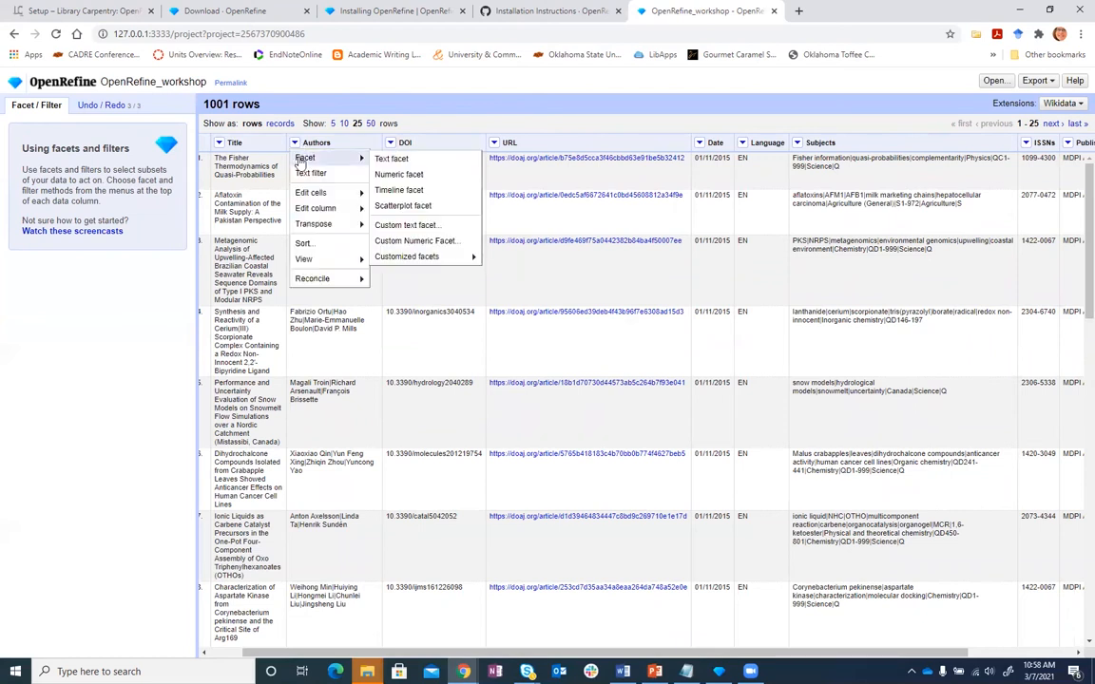
pyautogui.click(390, 159)
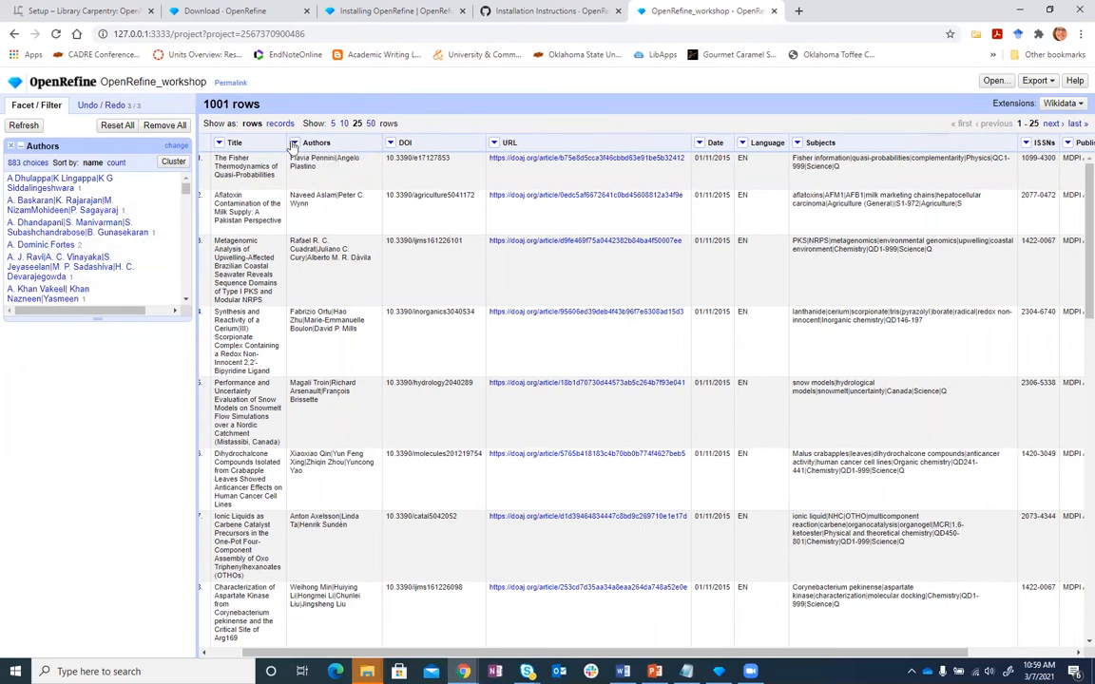
pyautogui.click(173, 163)
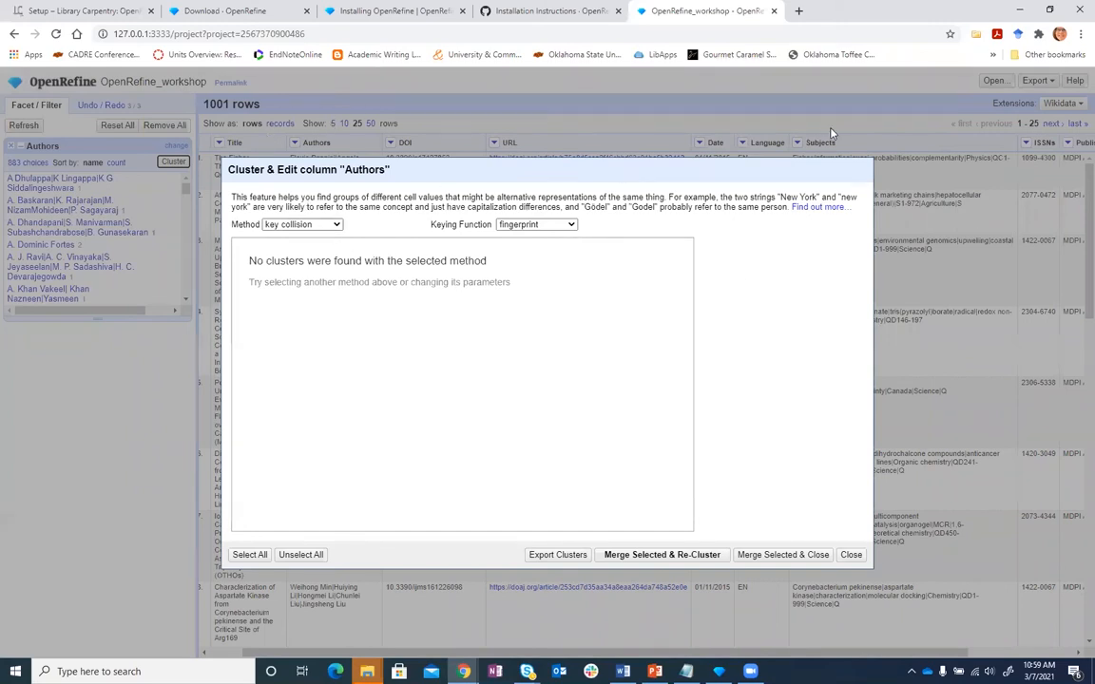
pyautogui.click(851, 555)
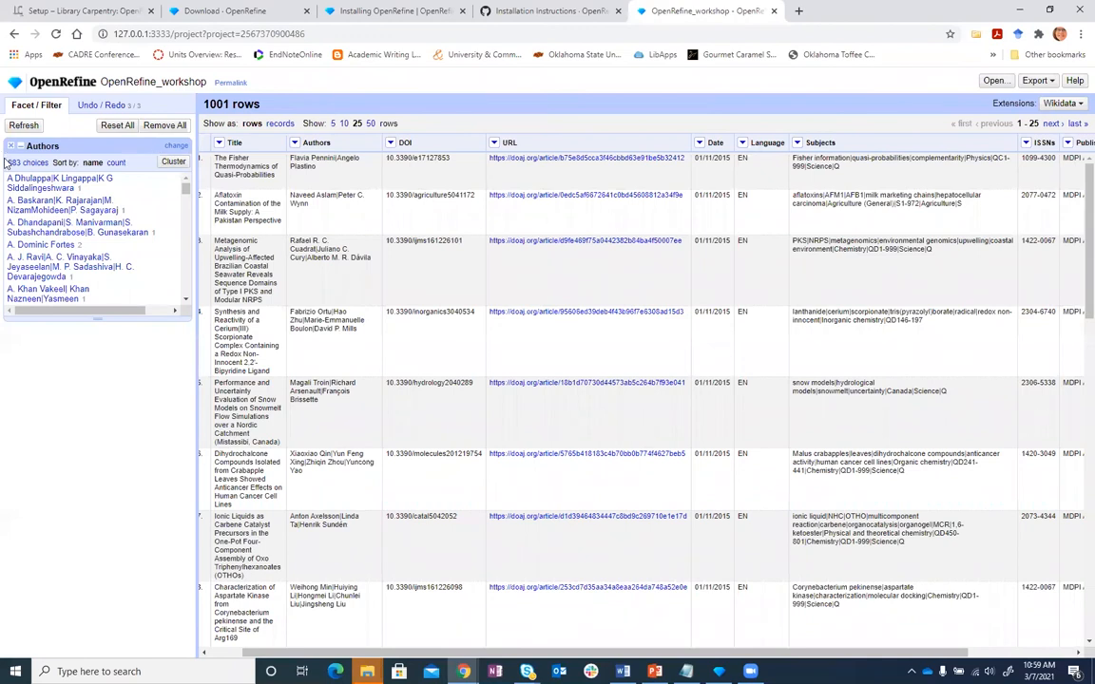
pyautogui.click(12, 146)
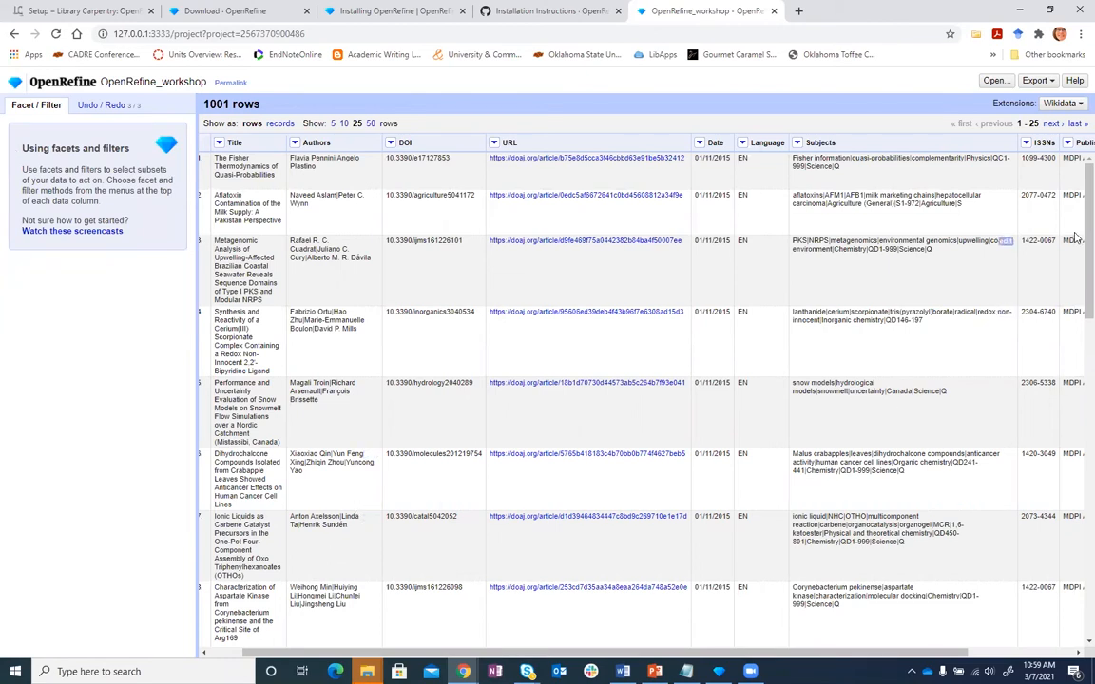
# Create a text facet on the Publisher column and open clustering for its values.
pyautogui.click(1067, 143)
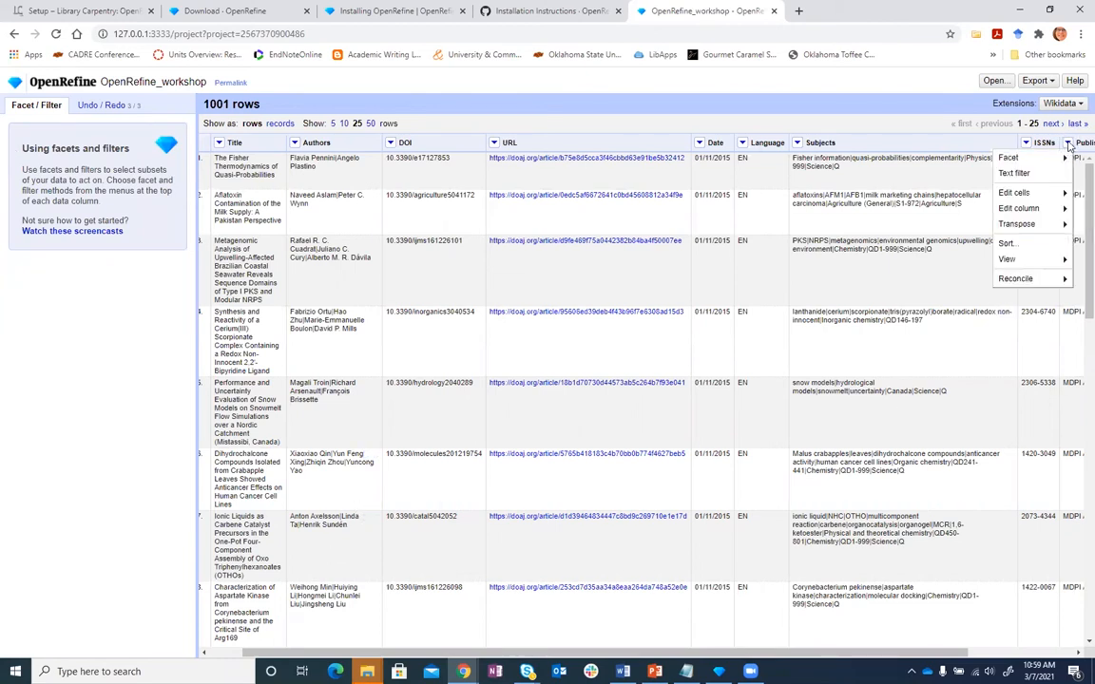
pyautogui.moveTo(1009, 158)
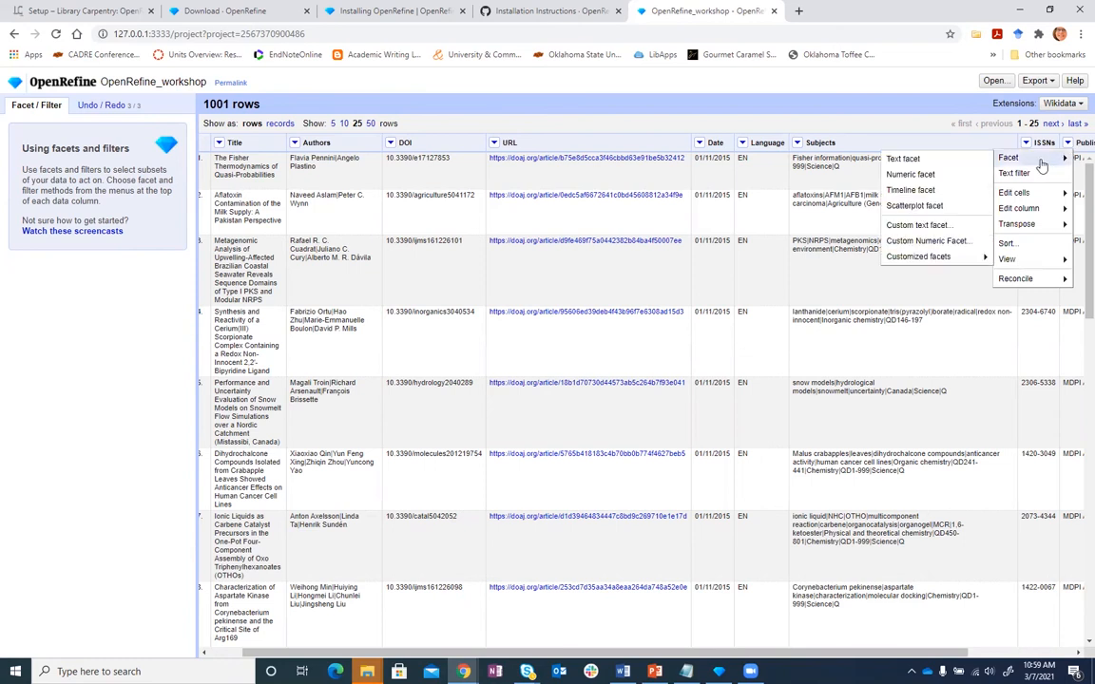
pyautogui.click(839, 156)
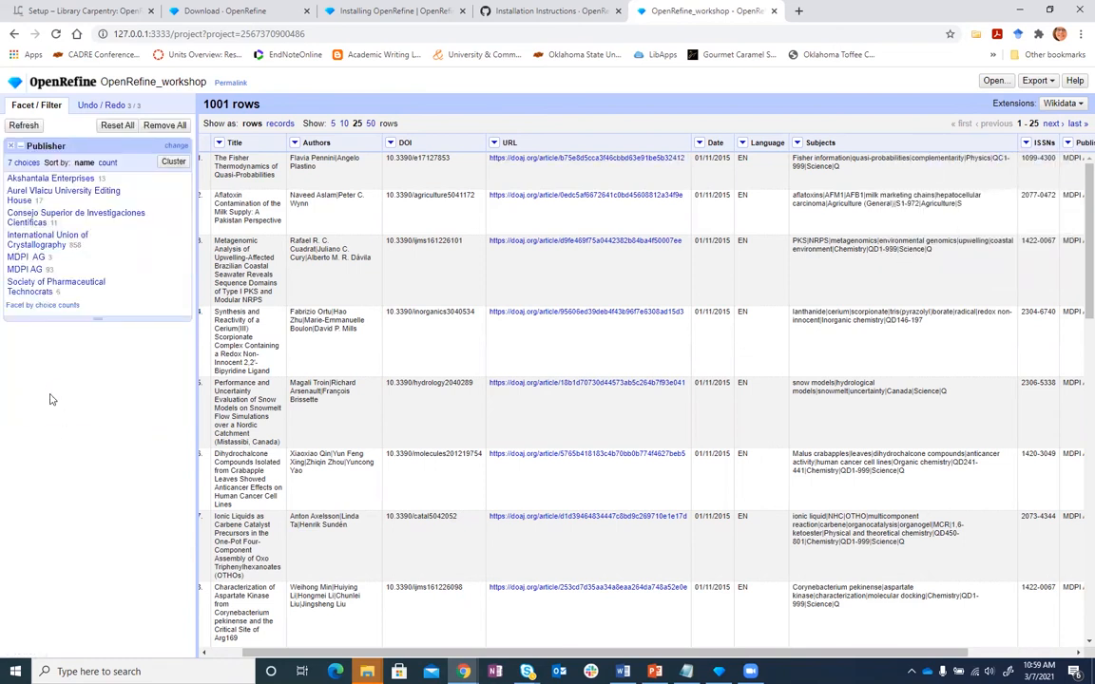
pyautogui.click(173, 162)
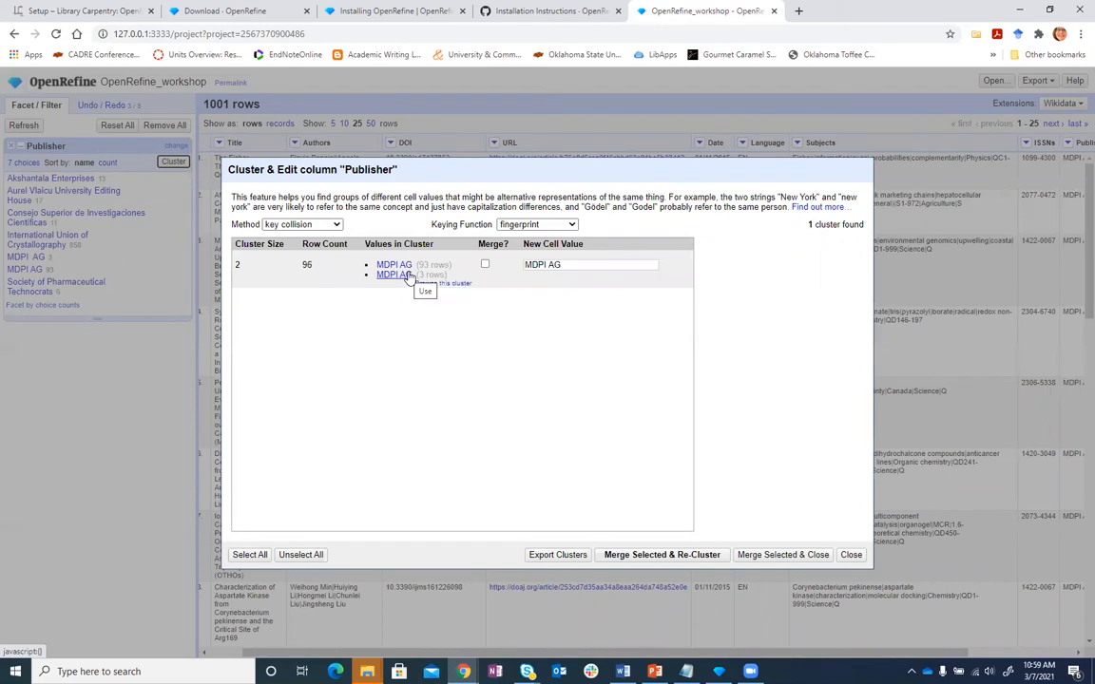
# Set the clustering method to nearest neighbor, try the ppm distance function and return to levenshtein.
pyautogui.click(336, 226)
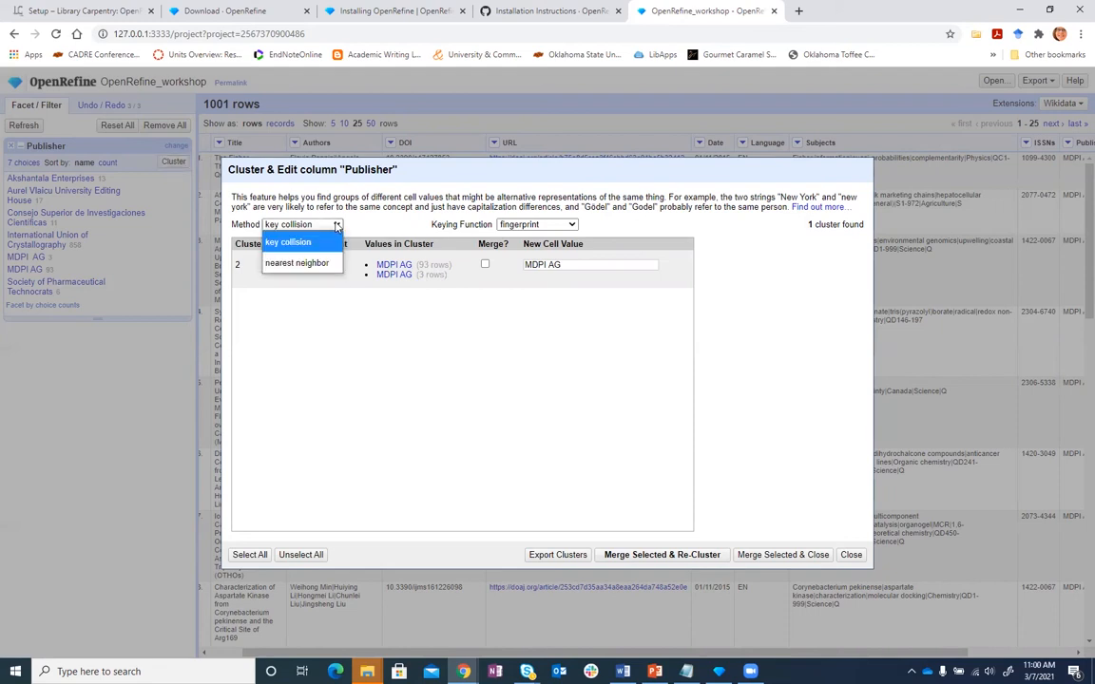
pyautogui.click(302, 264)
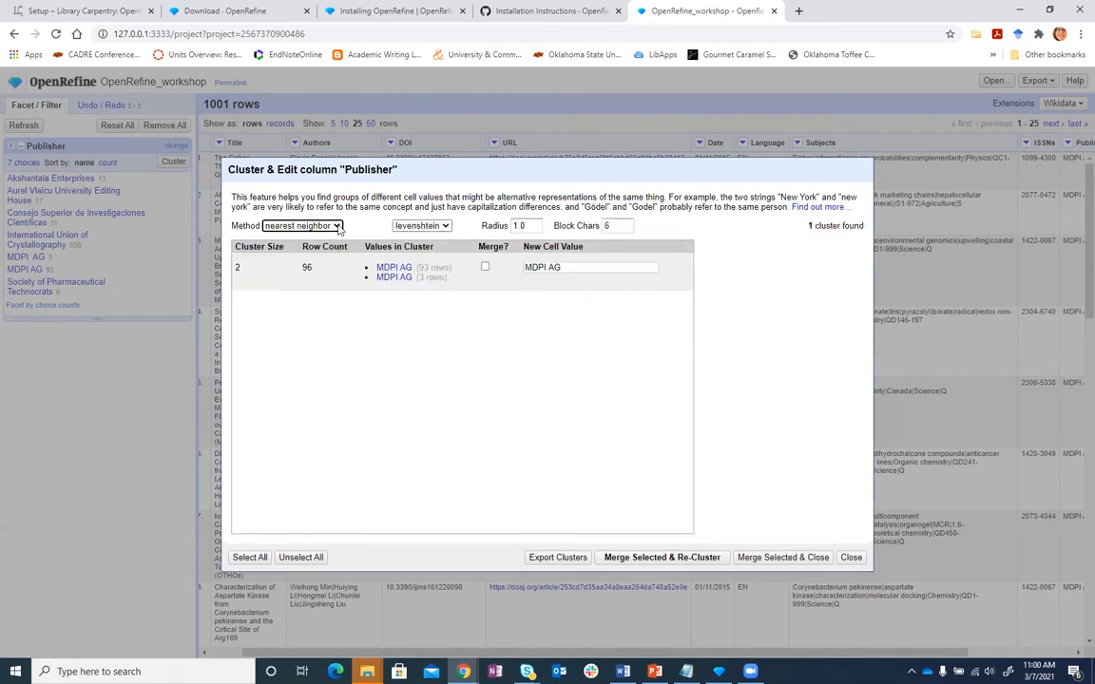
pyautogui.click(444, 227)
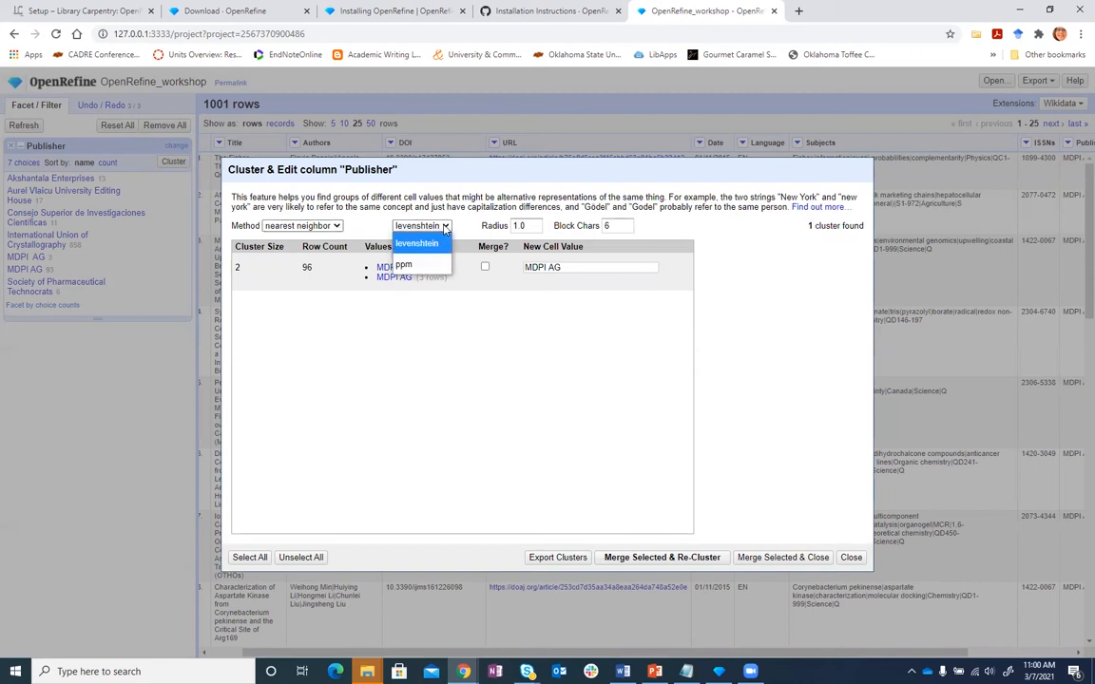
pyautogui.click(410, 264)
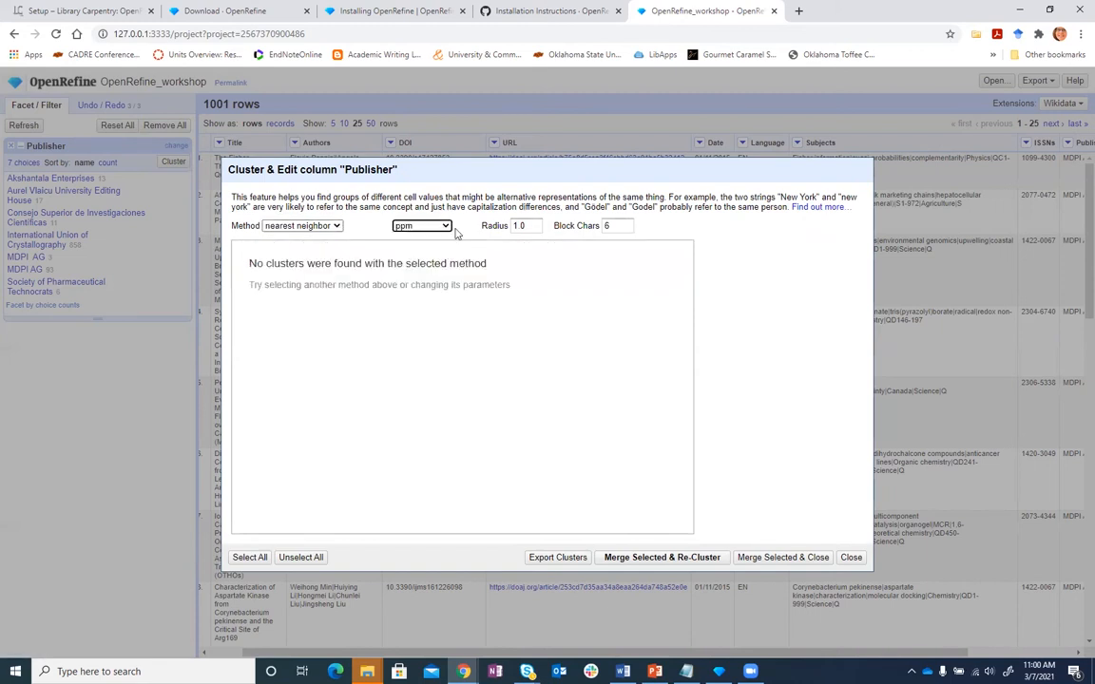
pyautogui.click(416, 226)
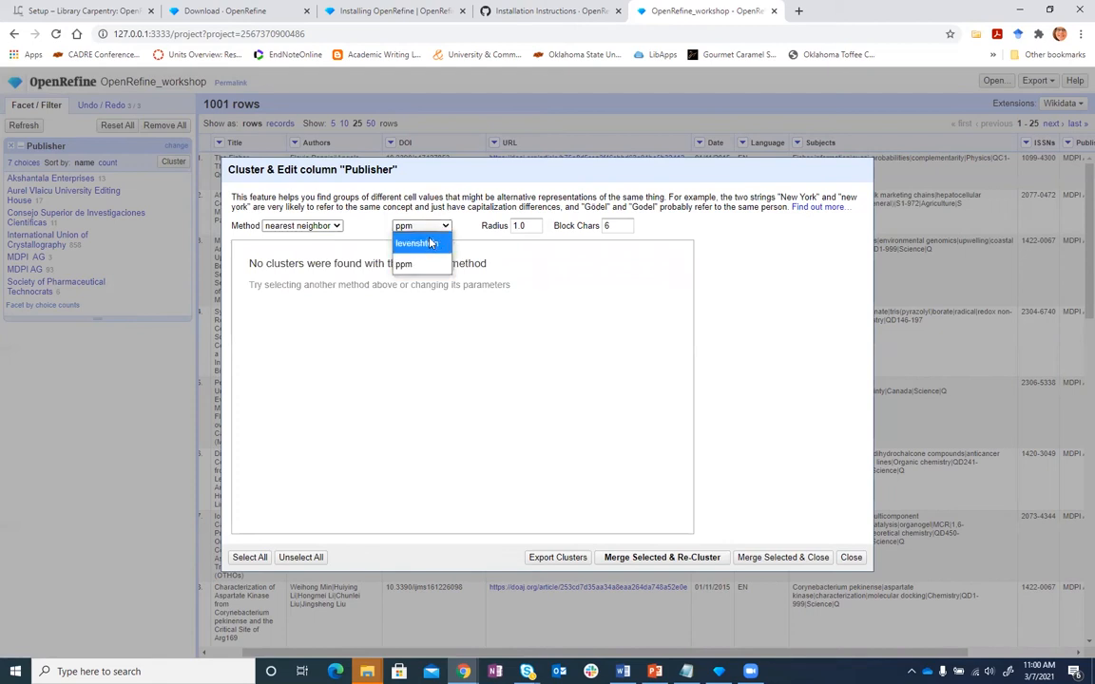
pyautogui.click(431, 243)
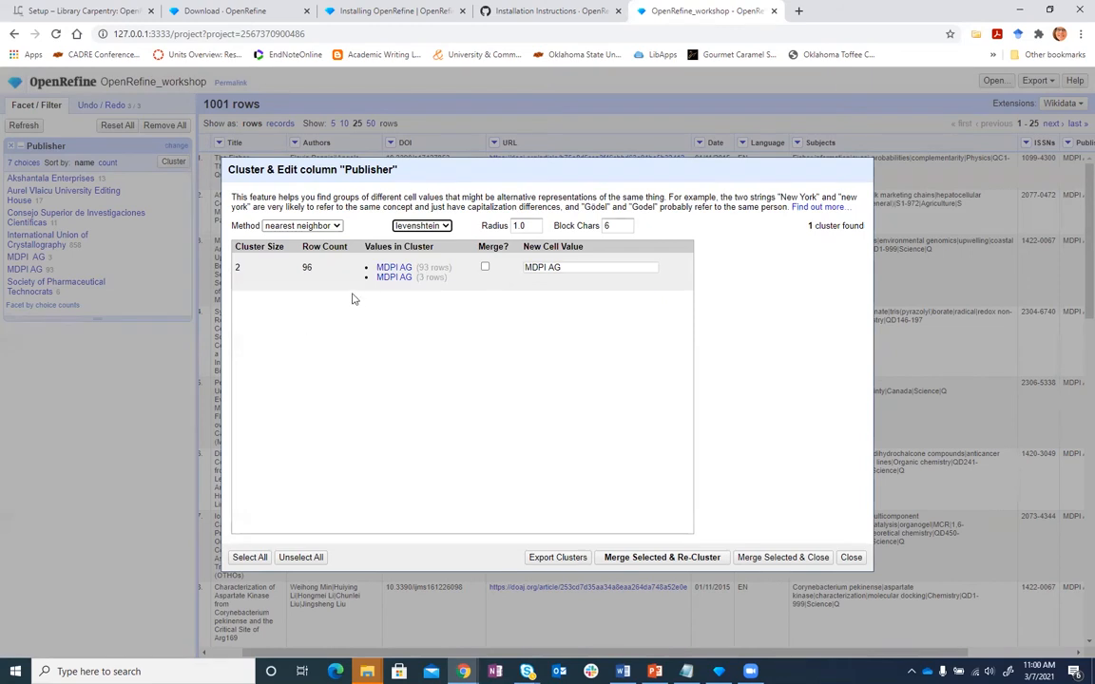
# Merge the Publisher cluster into the single value MDPI AG, re-cluster and close the clustering dialog.
pyautogui.click(485, 269)
pyautogui.click(484, 268)
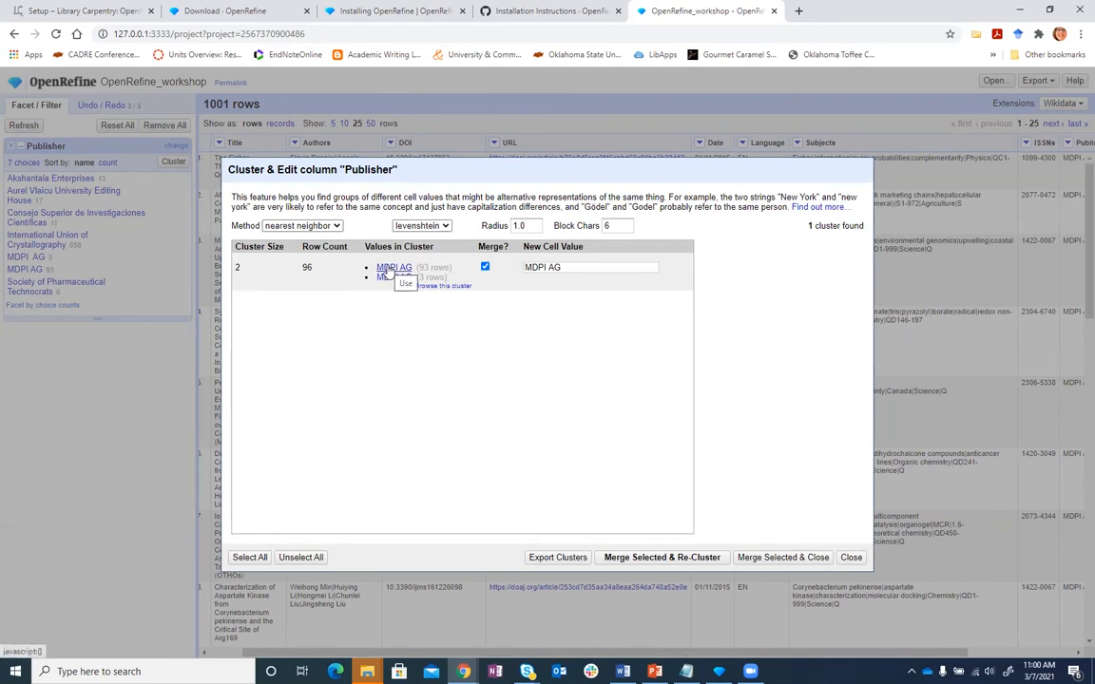
pyautogui.click(701, 562)
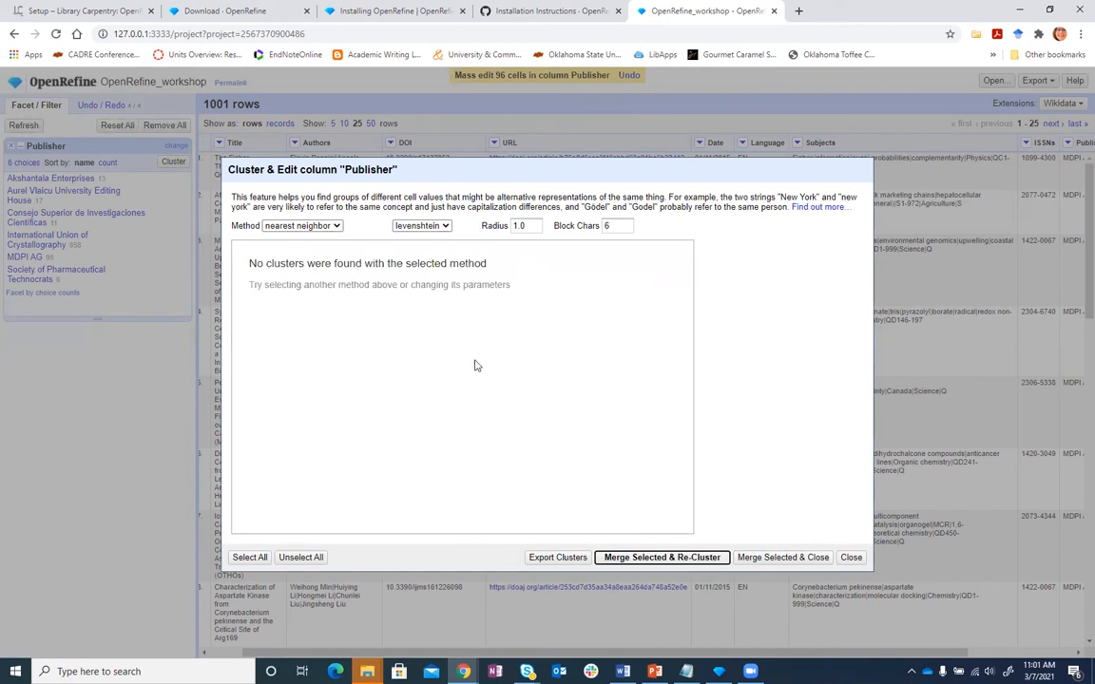
pyautogui.click(852, 558)
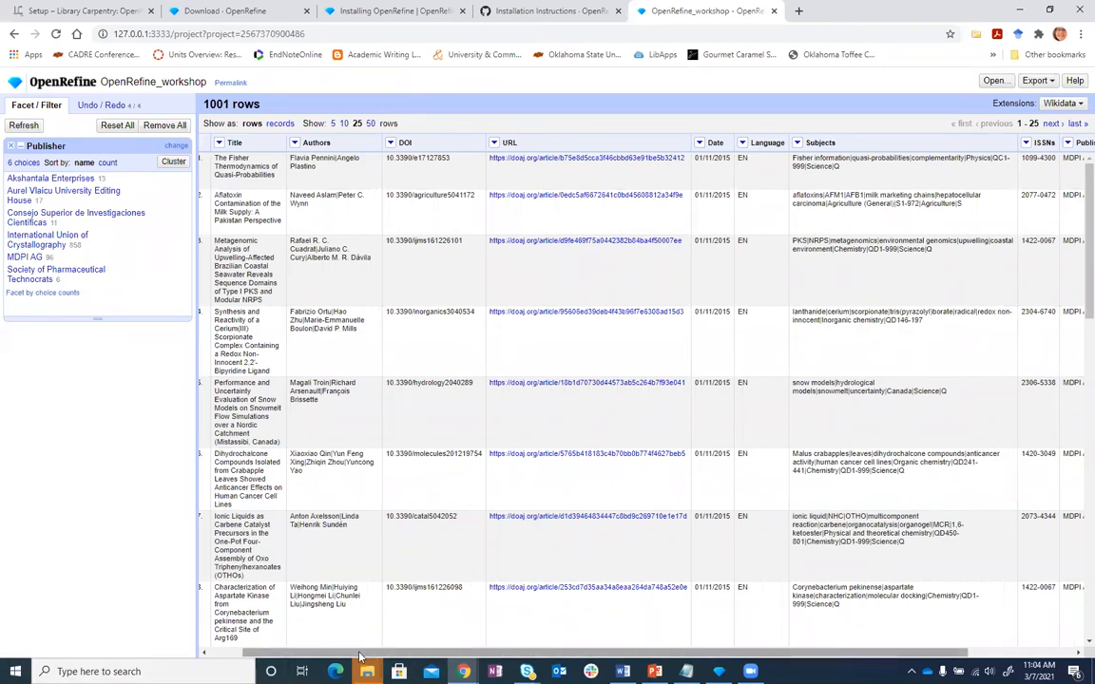
# Re-order the columns as Title, Authors, Subjects, DOI, ISSNs, URL, Licence, Language, Publisher, Citation, Date.
pyautogui.moveTo(360, 654); pyautogui.dragTo(326, 654)
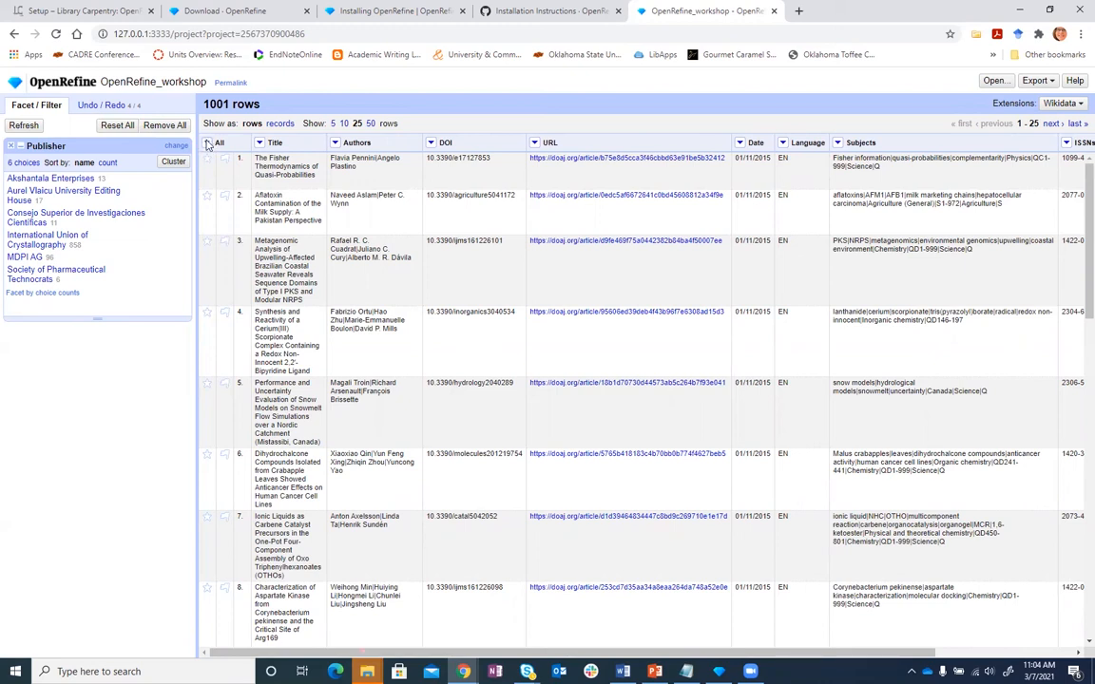
pyautogui.click(207, 144)
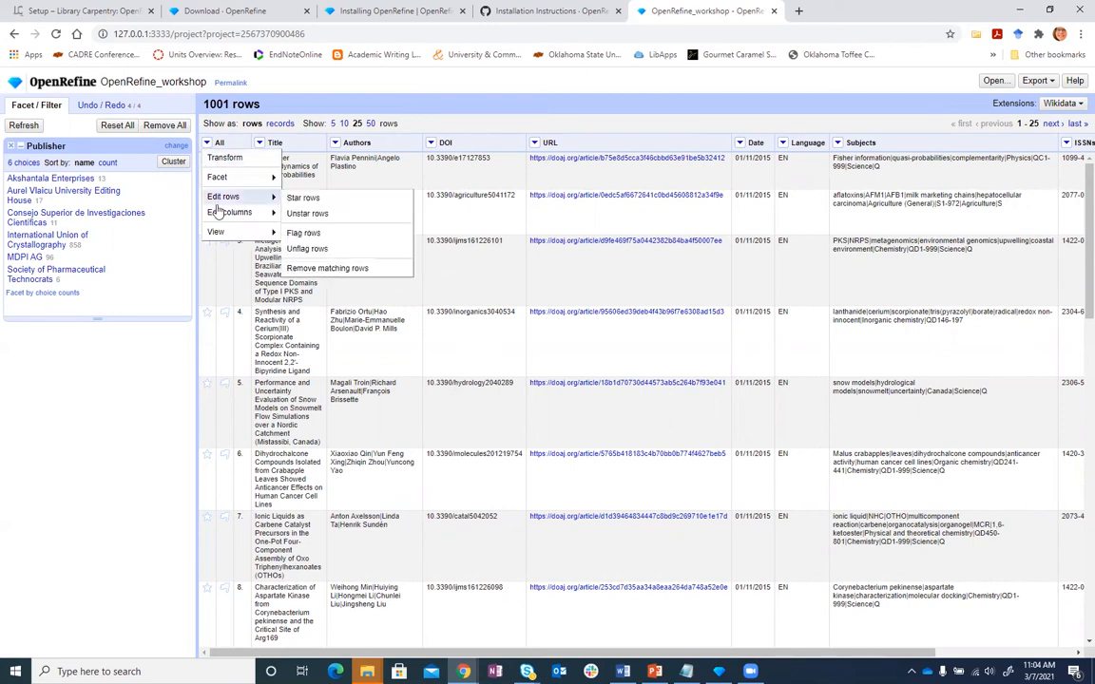
pyautogui.moveTo(216, 212)
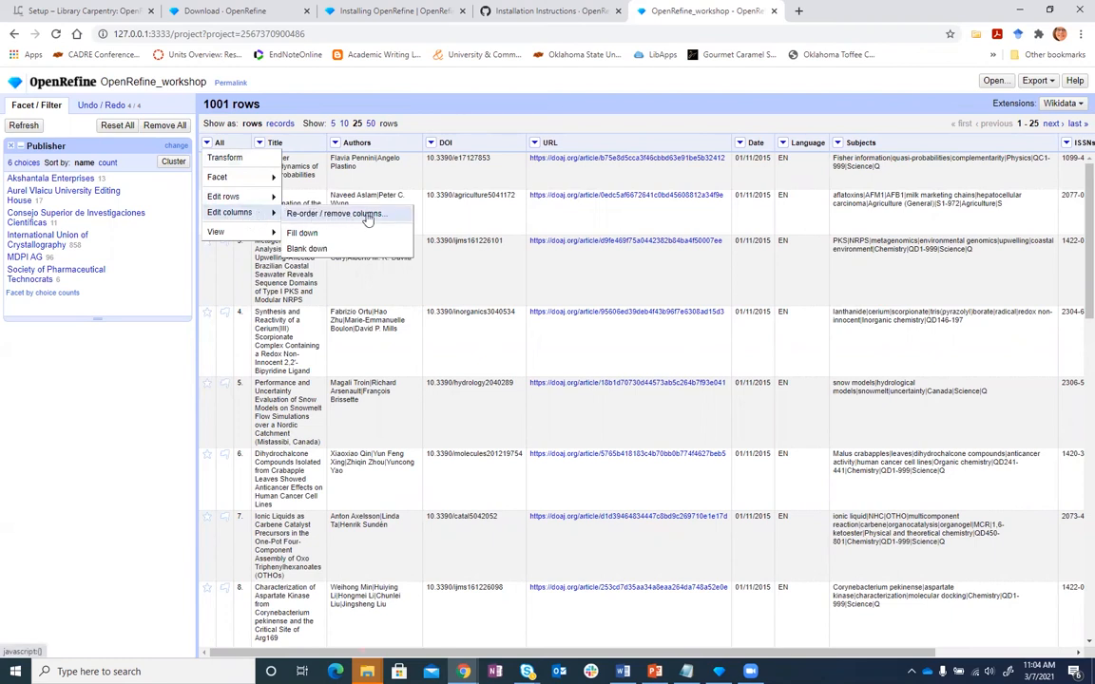
pyautogui.click(368, 218)
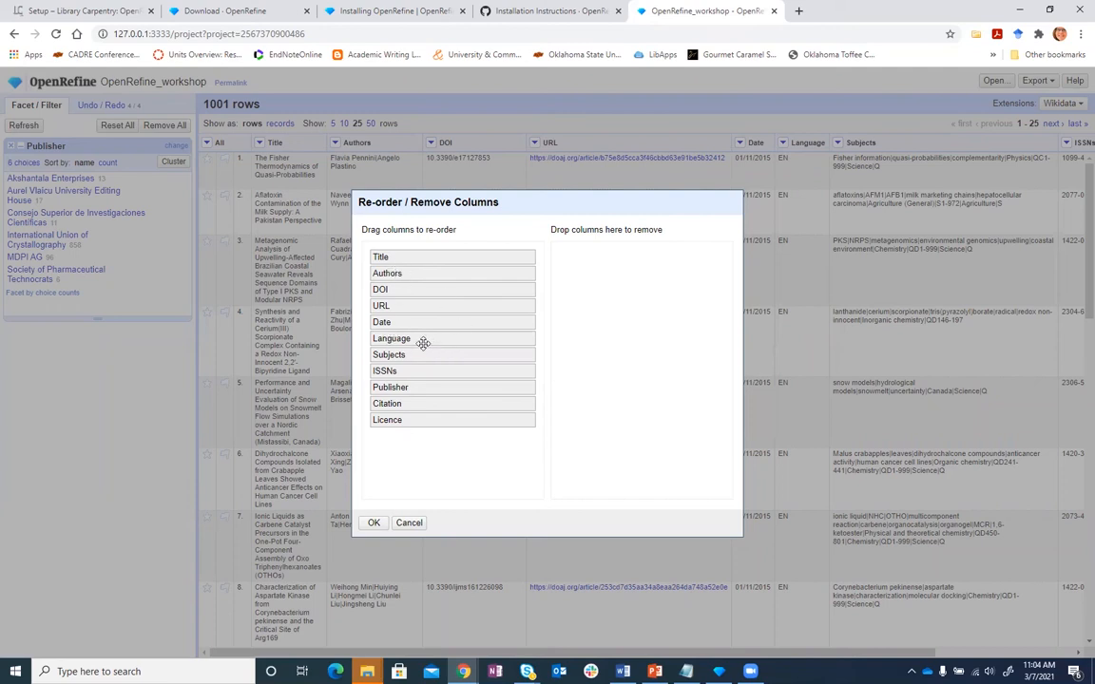
pyautogui.moveTo(394, 350); pyautogui.dragTo(391, 289)
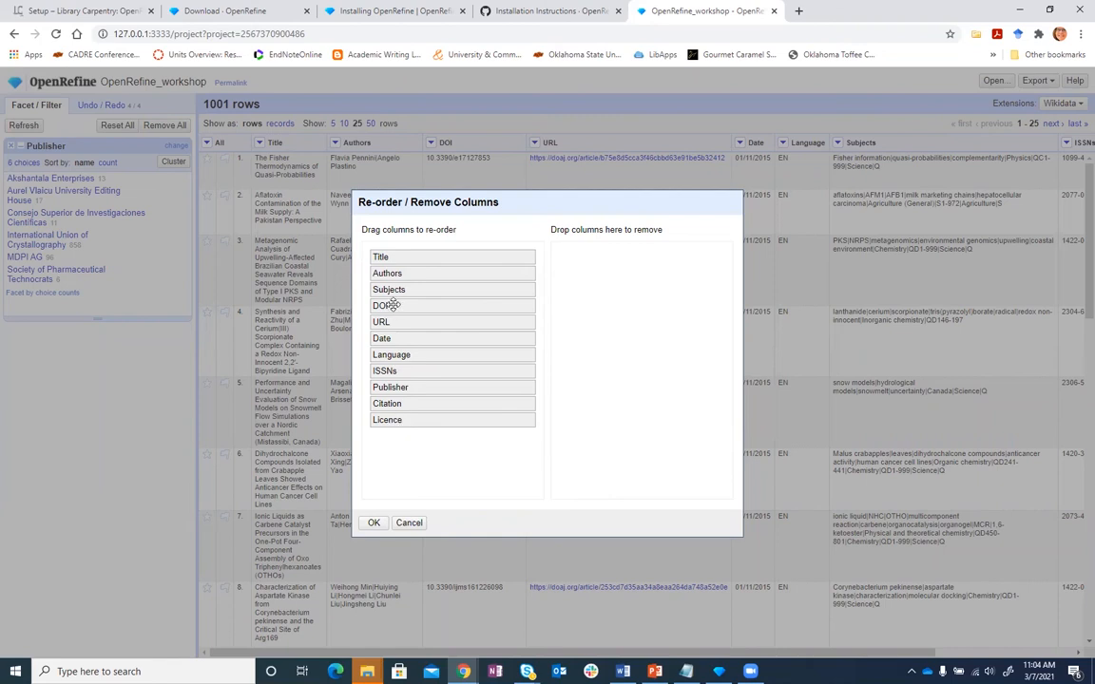
pyautogui.moveTo(400, 370); pyautogui.dragTo(418, 355)
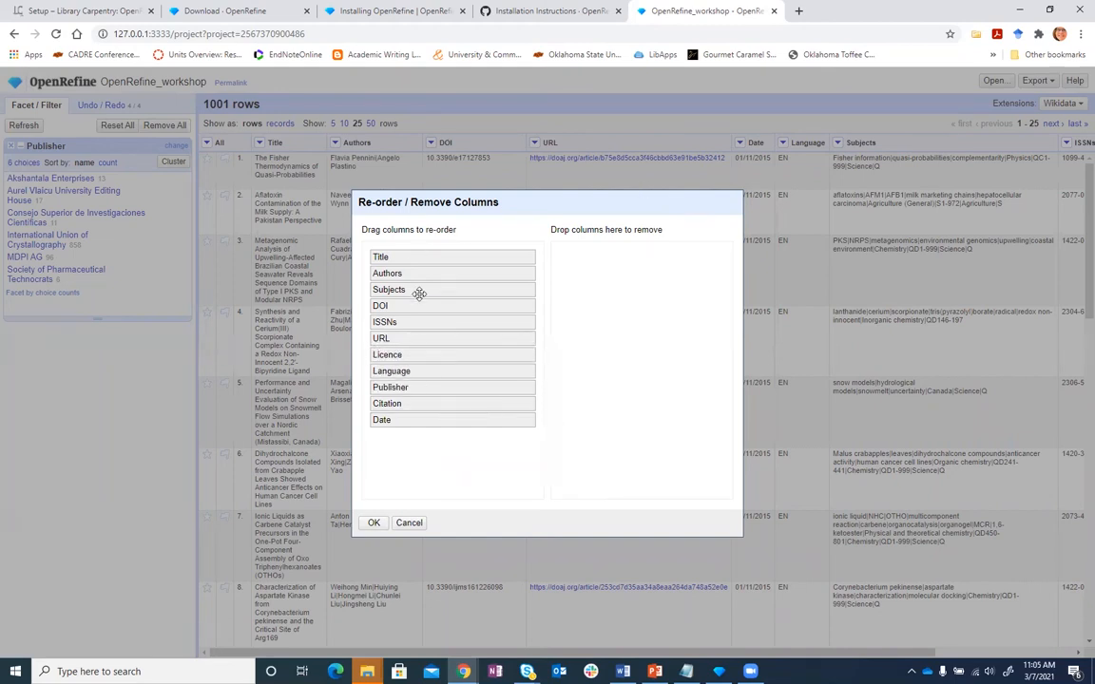
pyautogui.click(374, 523)
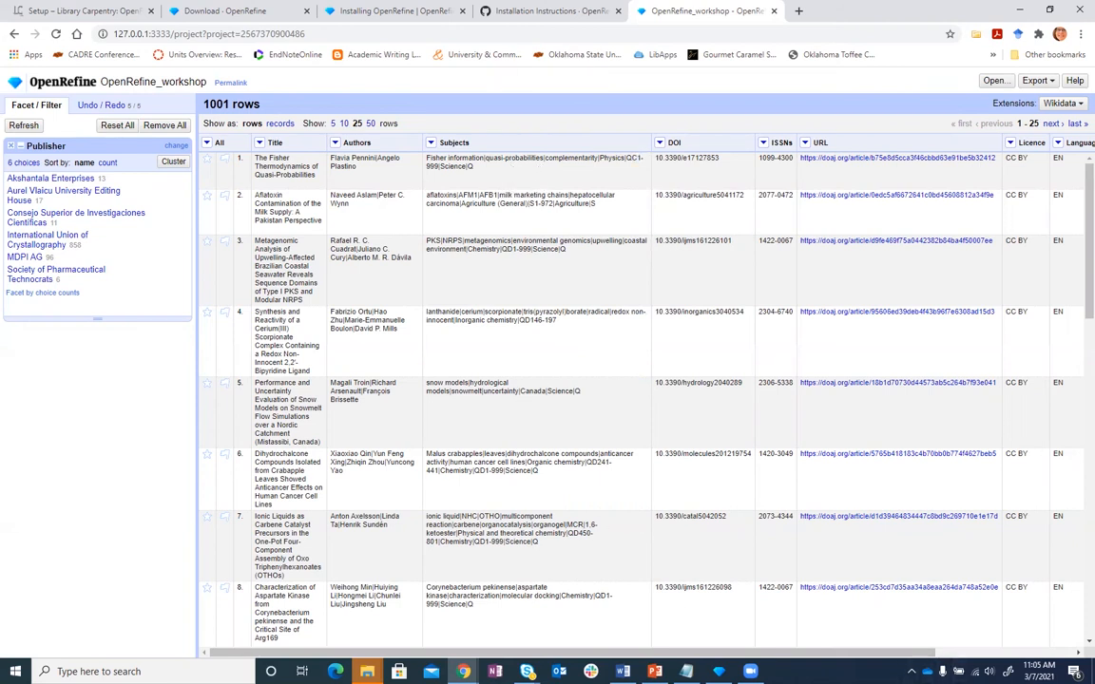
pyautogui.moveTo(941, 654); pyautogui.dragTo(1082, 654)
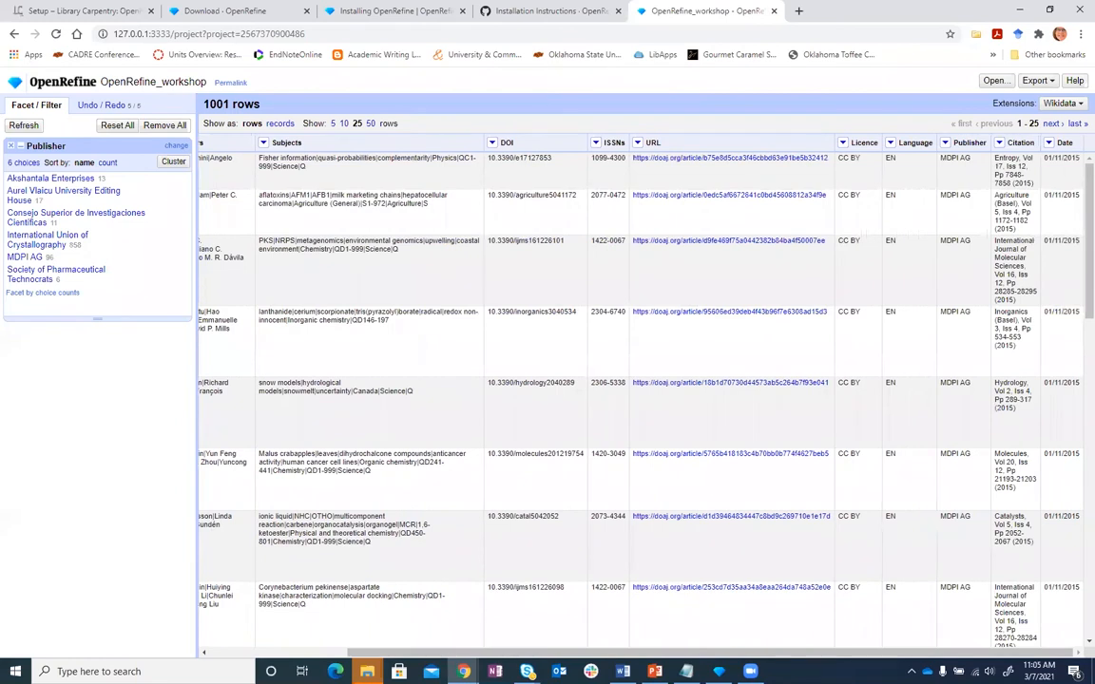
pyautogui.click(843, 146)
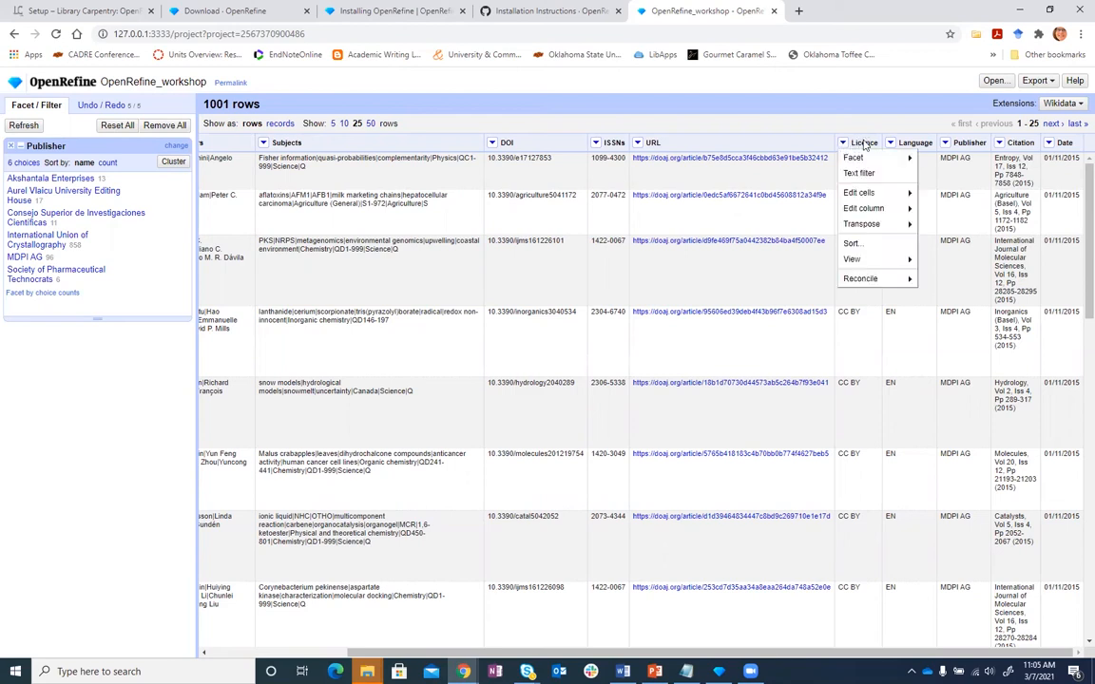
pyautogui.click(864, 144)
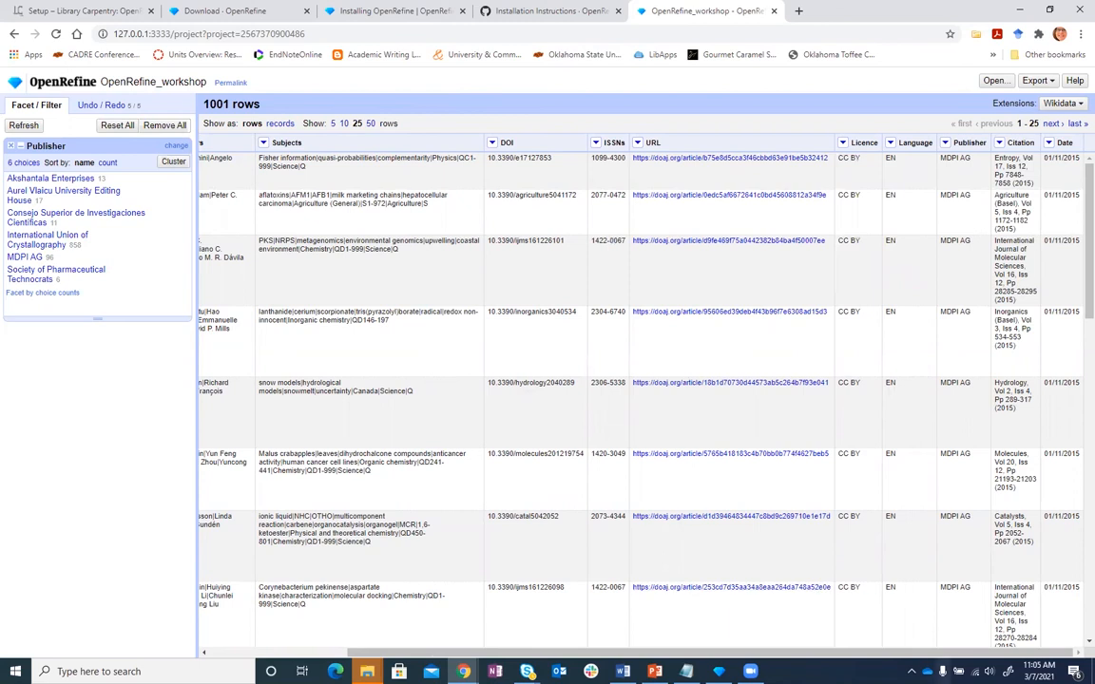
pyautogui.hscroll(-3, 835, 589)
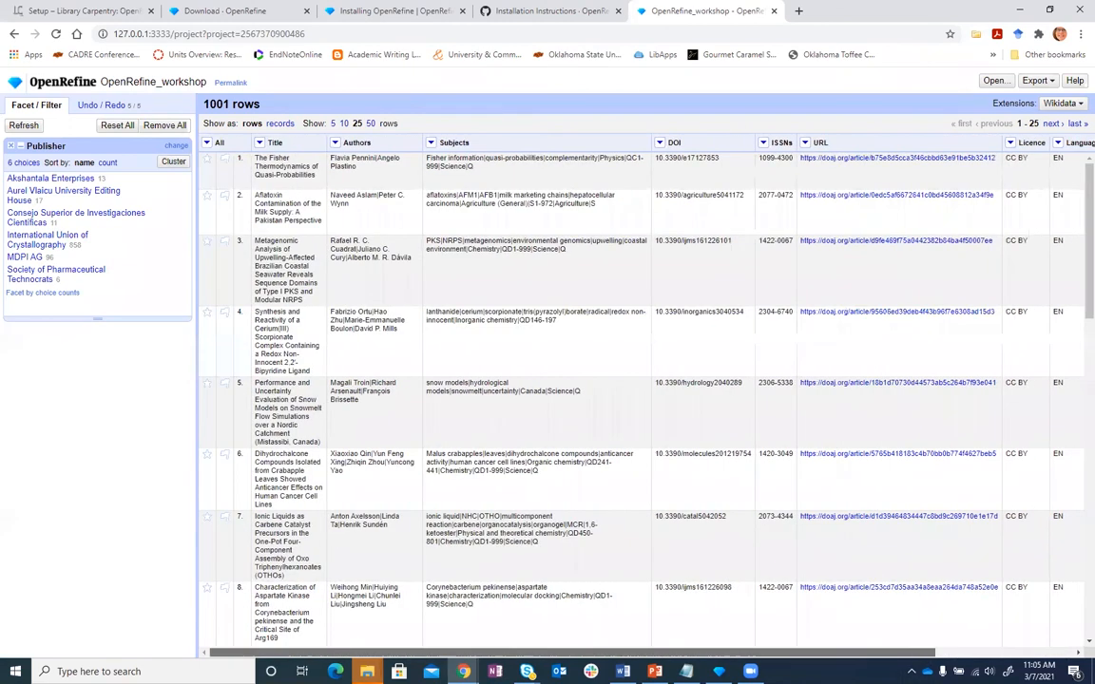
pyautogui.click(208, 144)
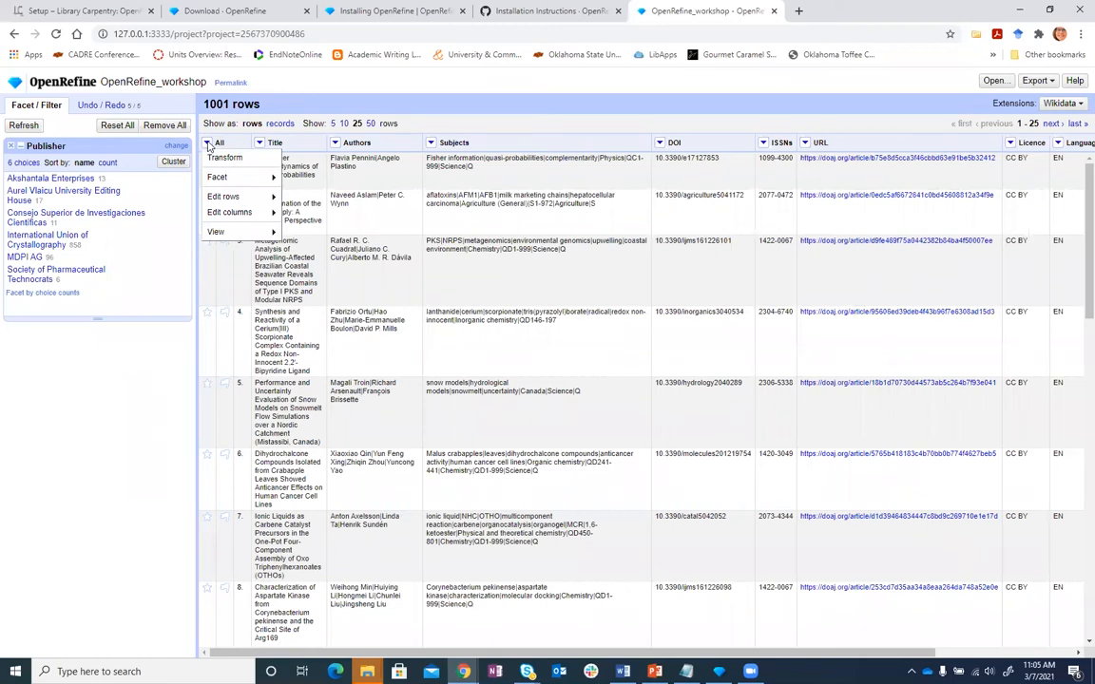
pyautogui.moveTo(221, 215)
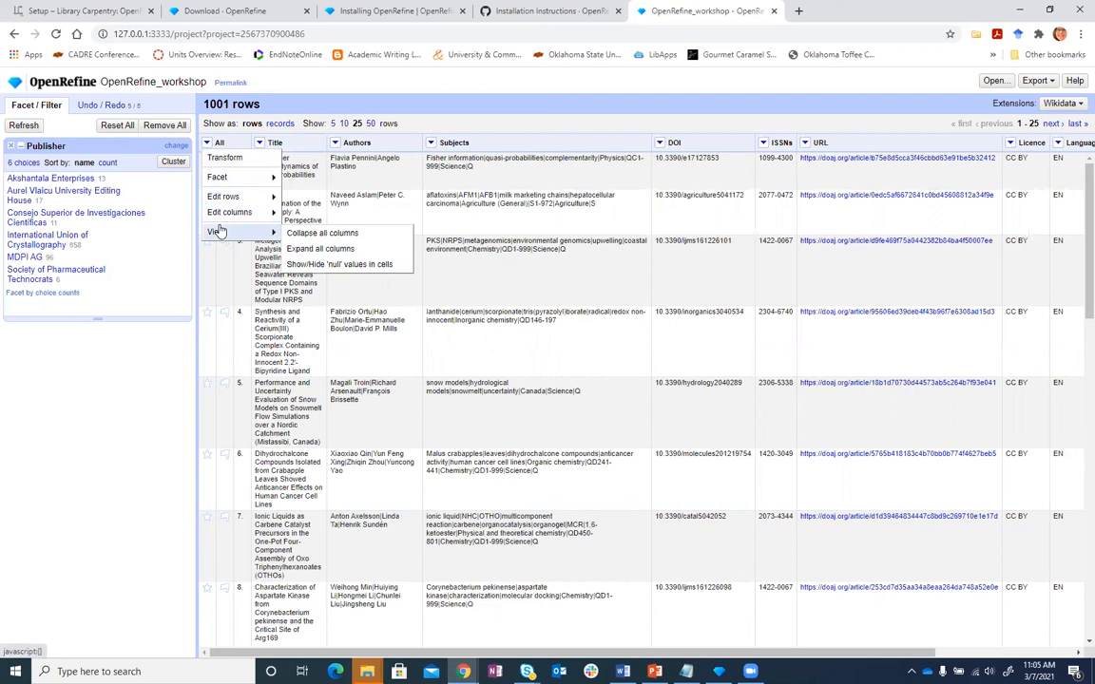
pyautogui.moveTo(230, 178)
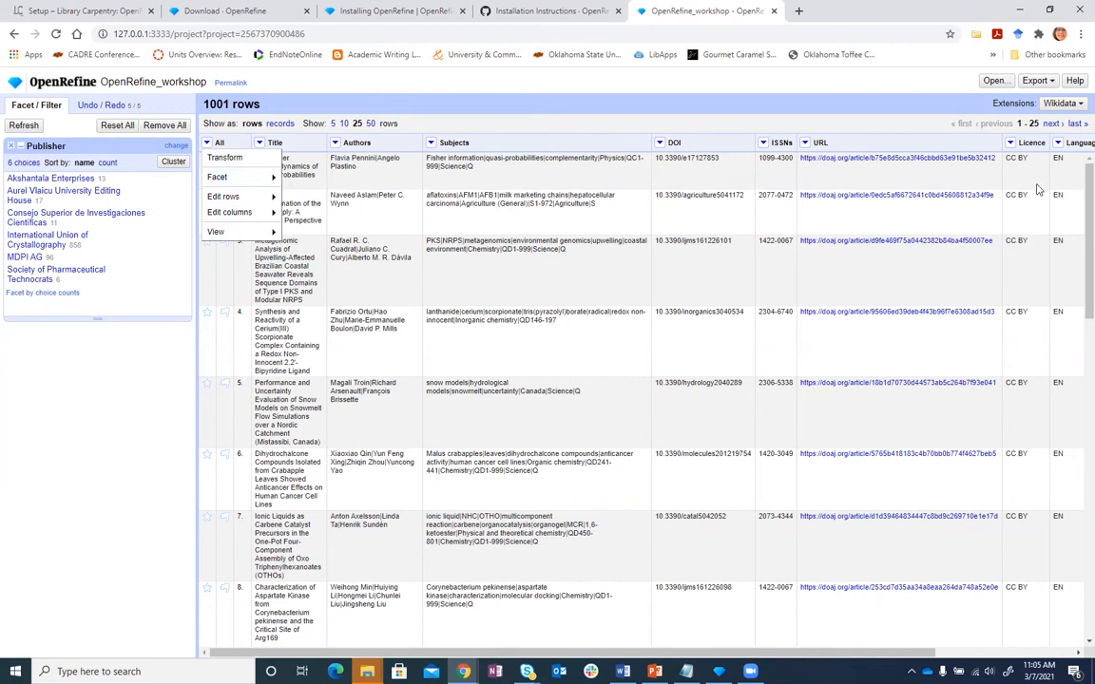
# Rename the Licence column to License.
pyautogui.click(1019, 146)
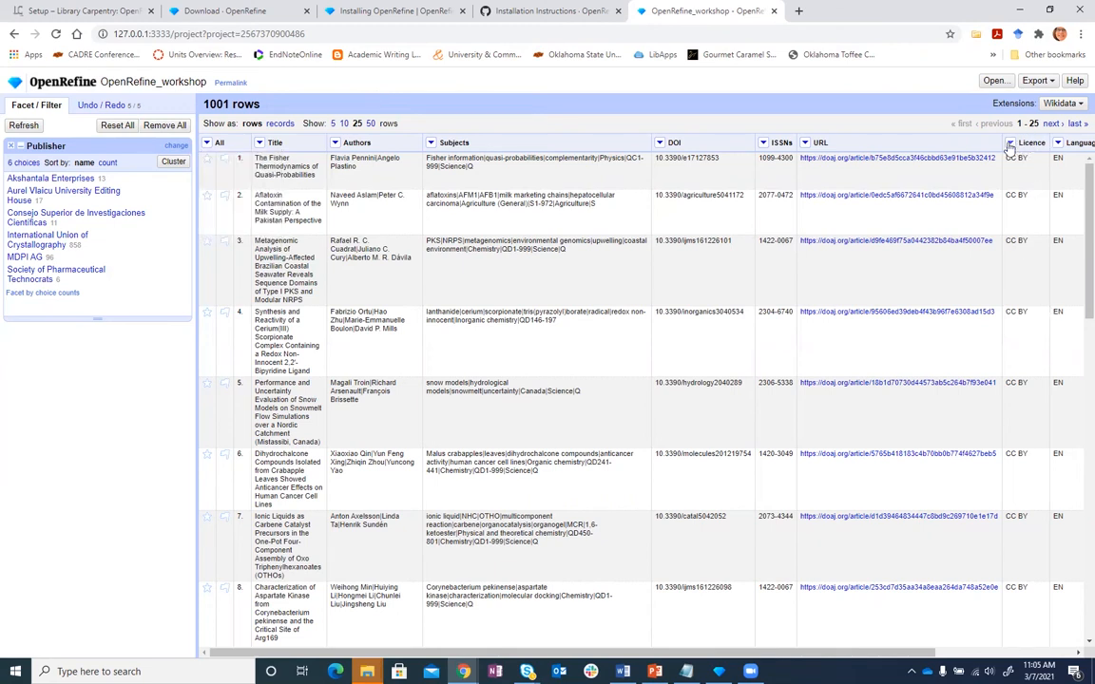
pyautogui.click(1010, 144)
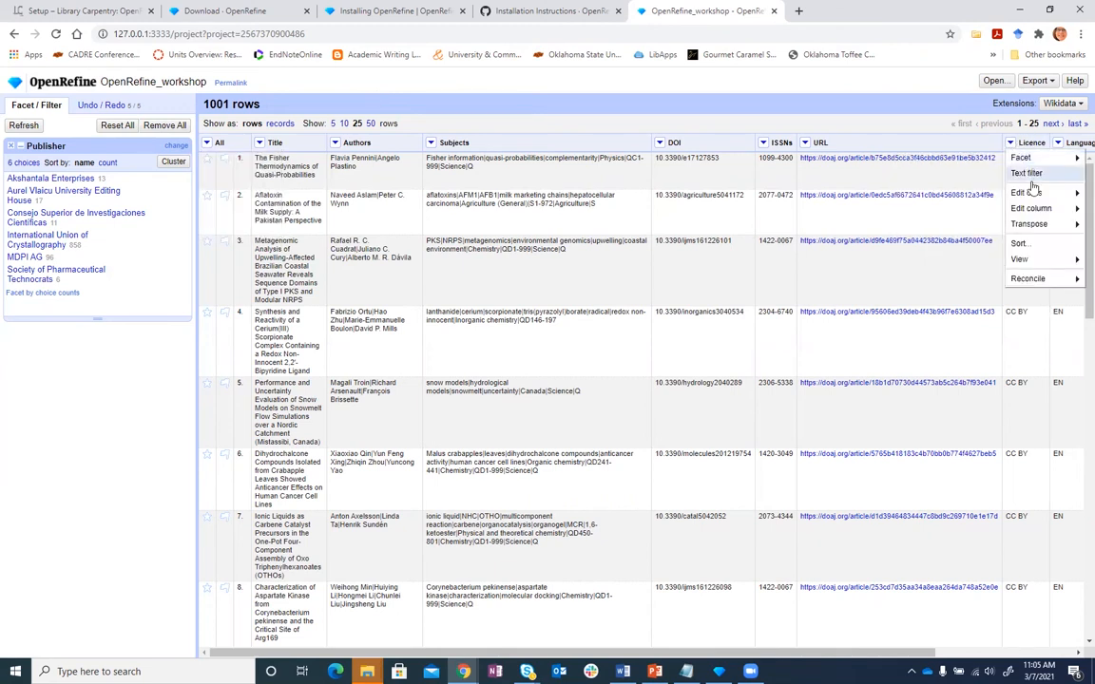
pyautogui.moveTo(1025, 197)
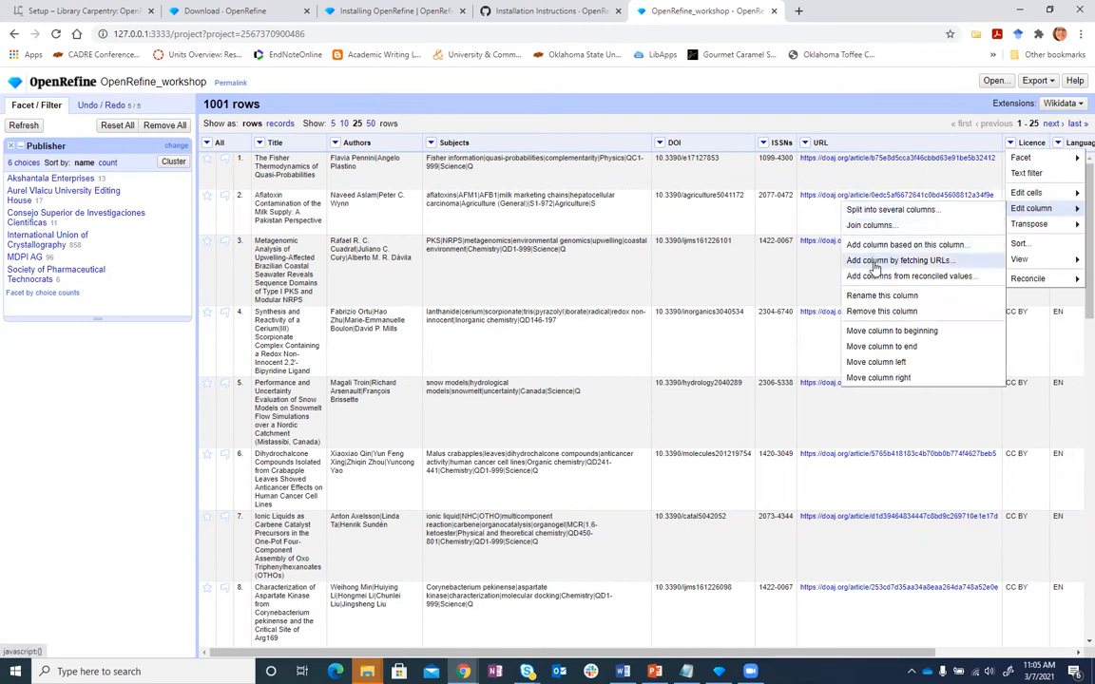
pyautogui.click(899, 303)
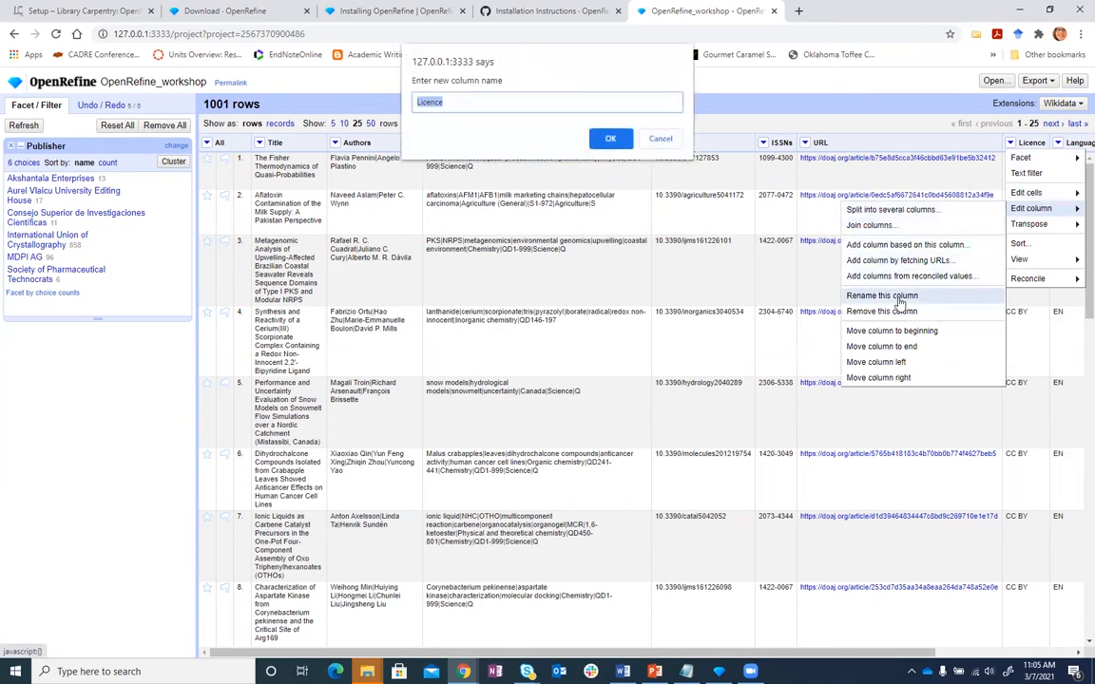
pyautogui.click(463, 101)
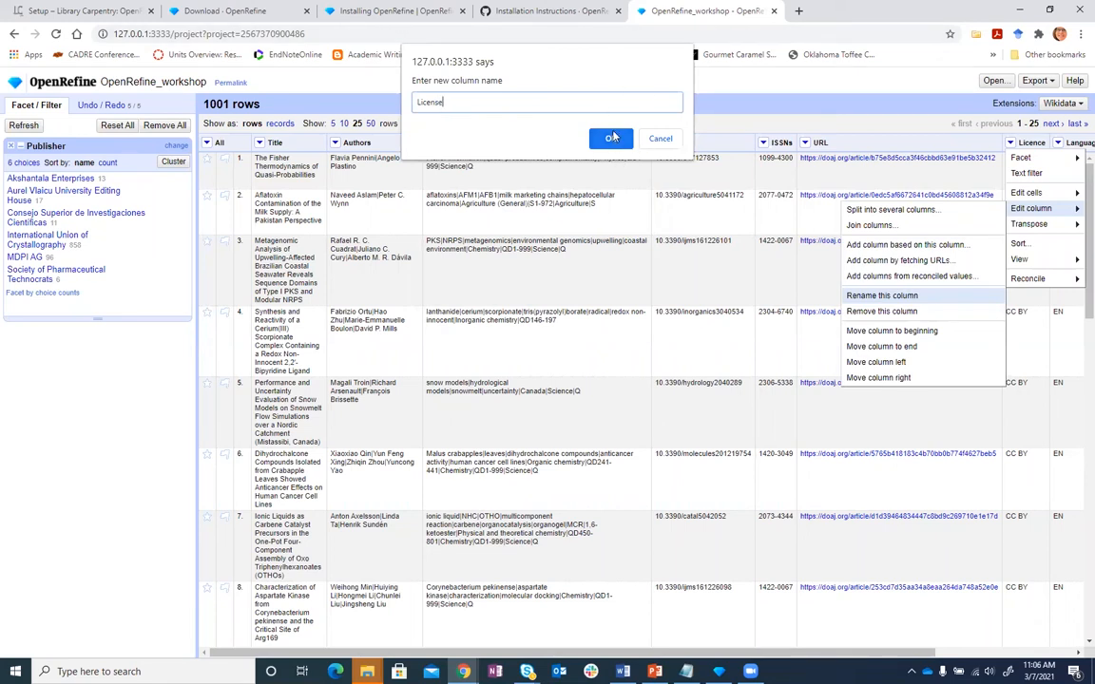
pyautogui.click(612, 140)
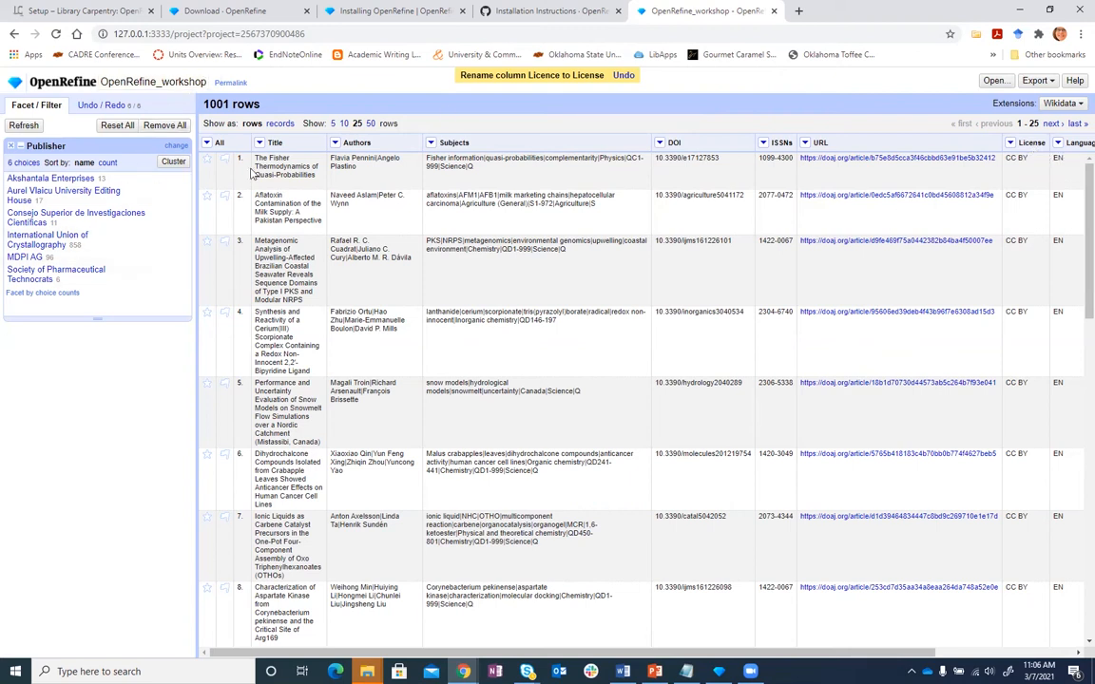
# Remove the Publisher facet so that no facets are applied to the rows.
pyautogui.click(11, 147)
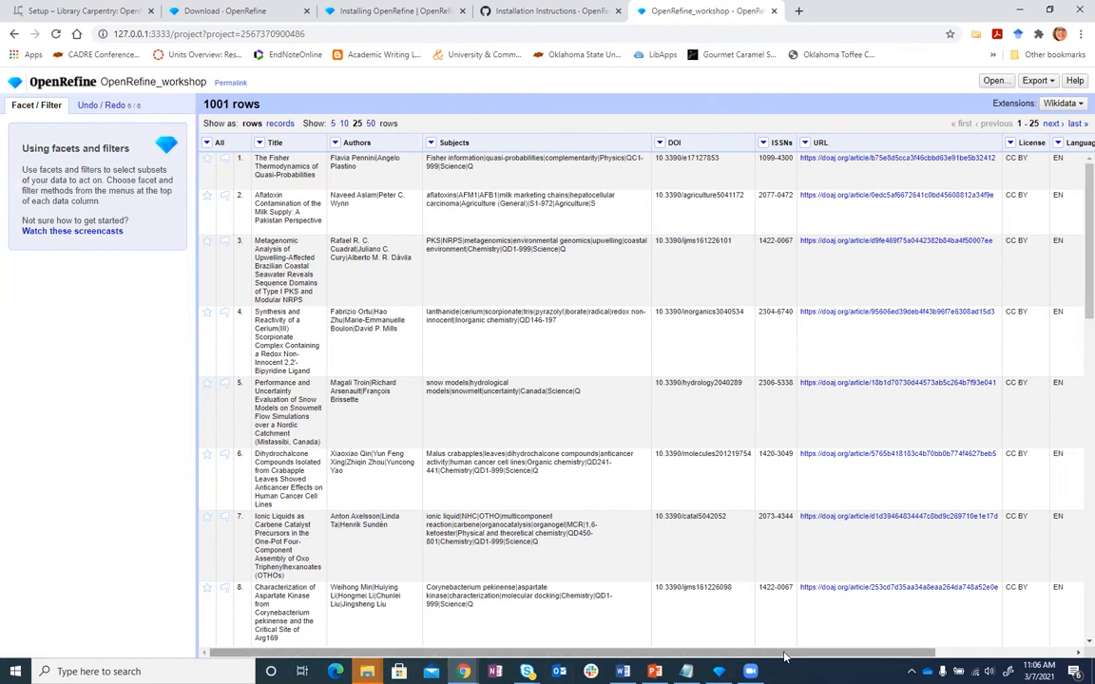
pyautogui.moveTo(784, 656); pyautogui.dragTo(922, 656)
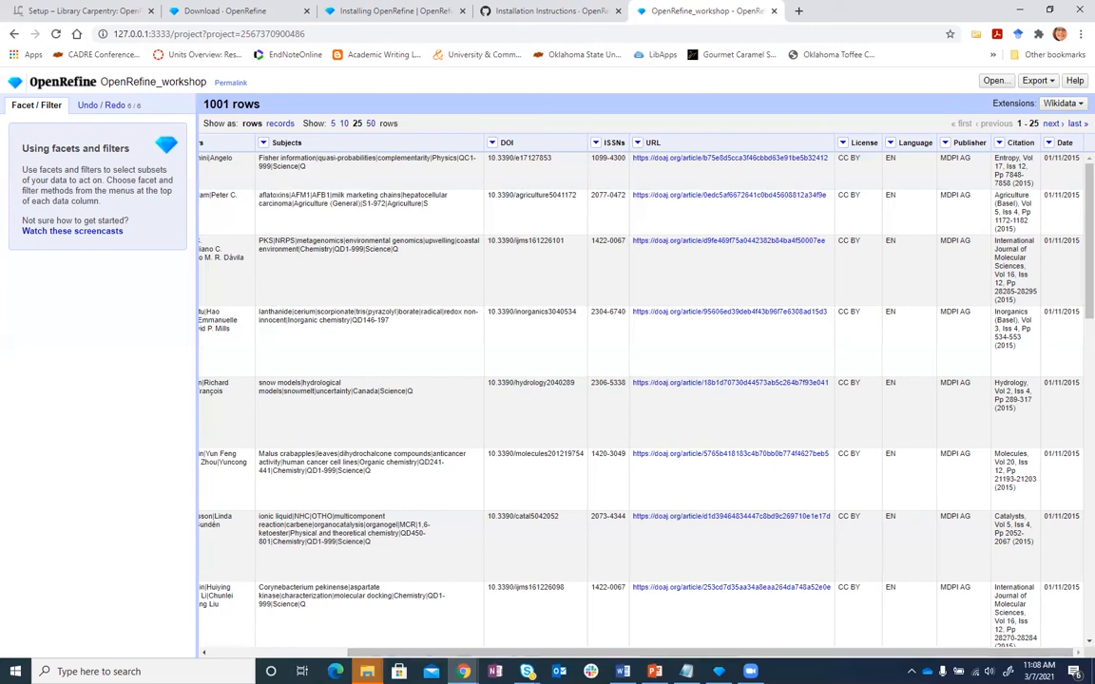
pyautogui.moveTo(357, 652); pyautogui.dragTo(174, 650)
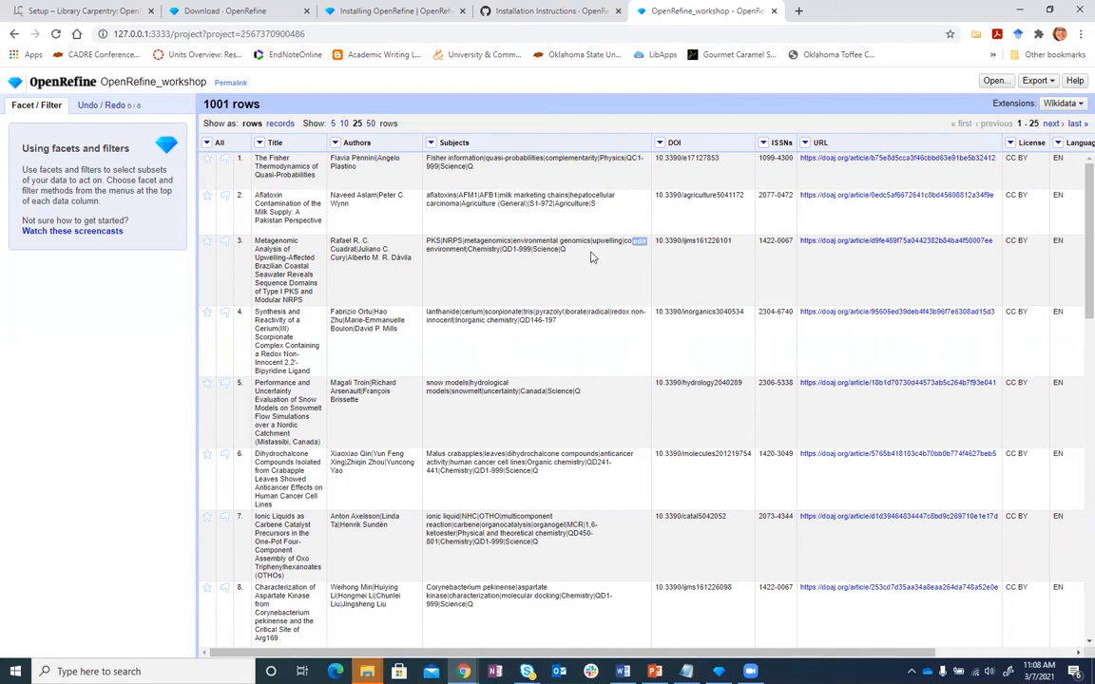
# Start a custom text transform on the Authors column's cells and enter the GREL expression value.function().
pyautogui.click(336, 143)
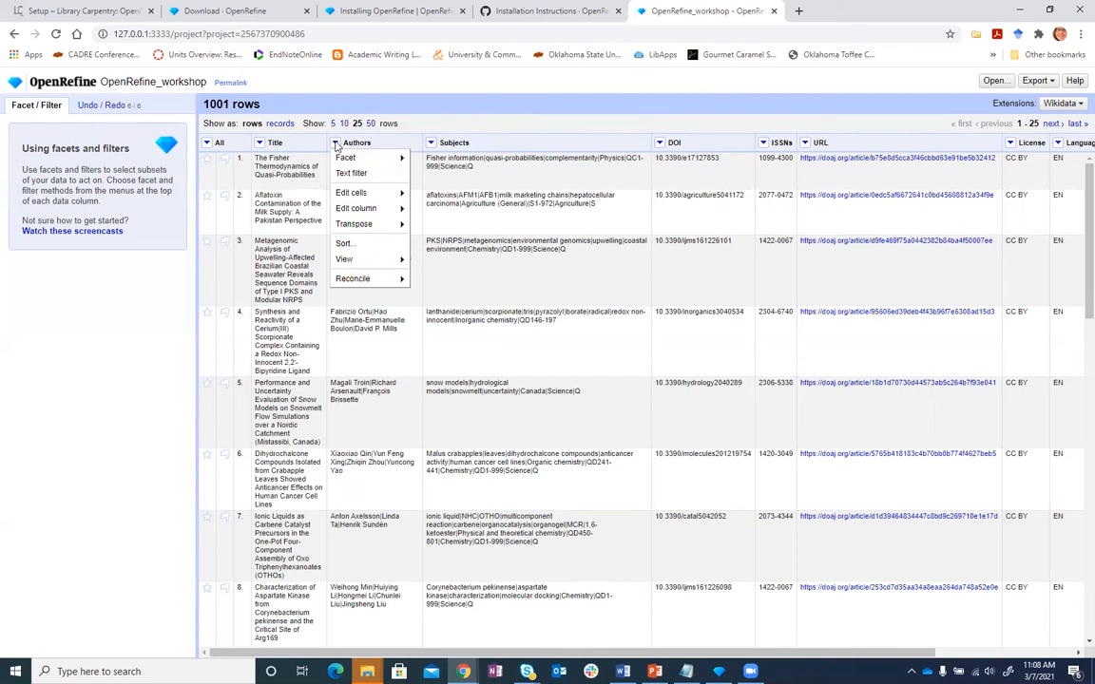
pyautogui.moveTo(362, 193)
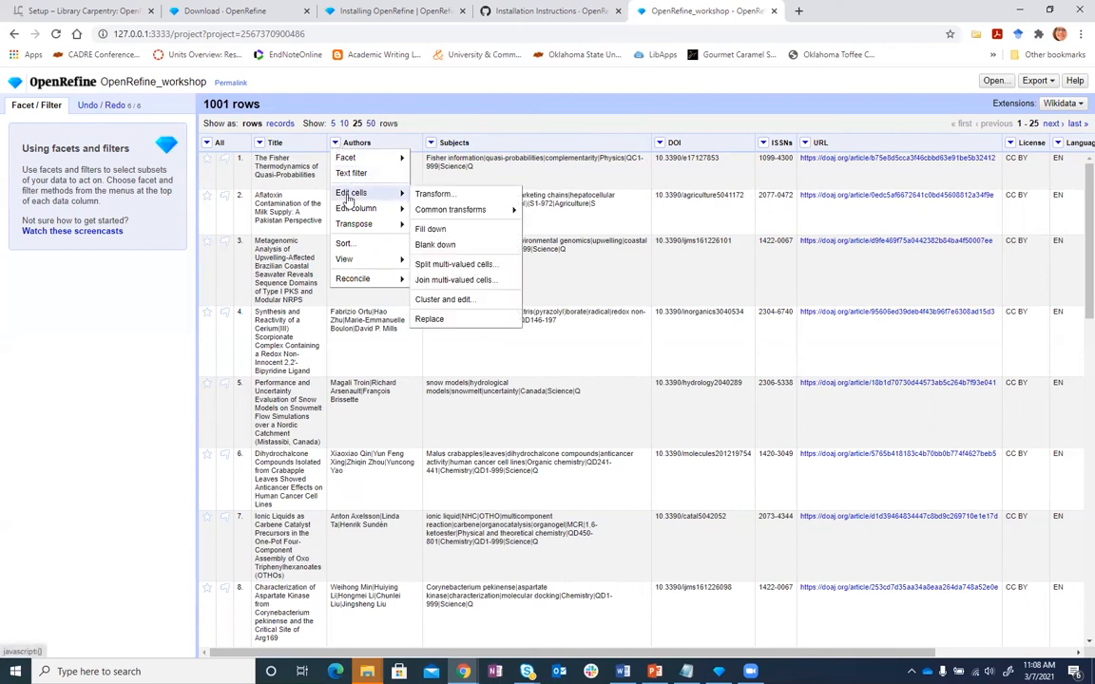
pyautogui.click(437, 196)
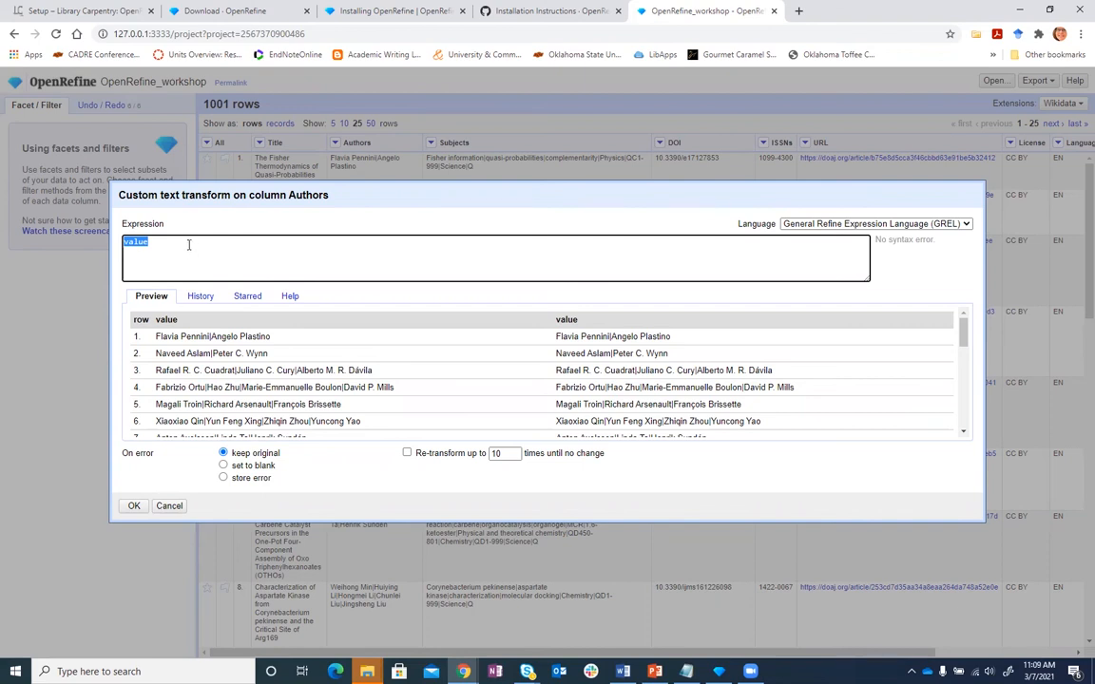
pyautogui.click(155, 244)
pyautogui.write('.fu')
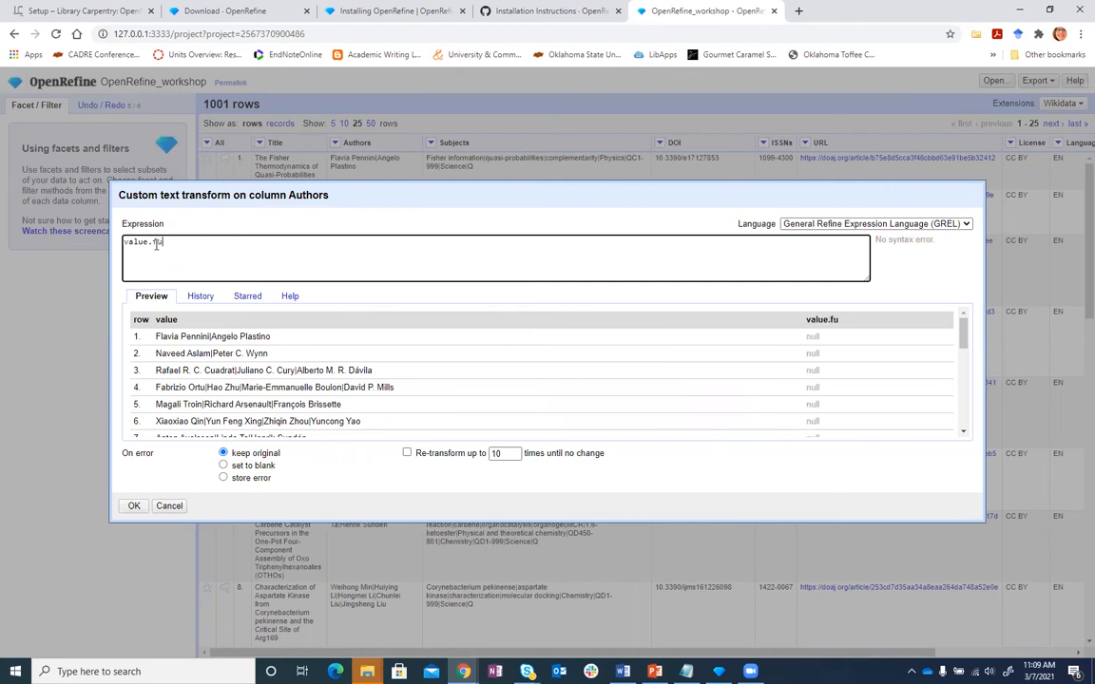
pyautogui.write('nction()')
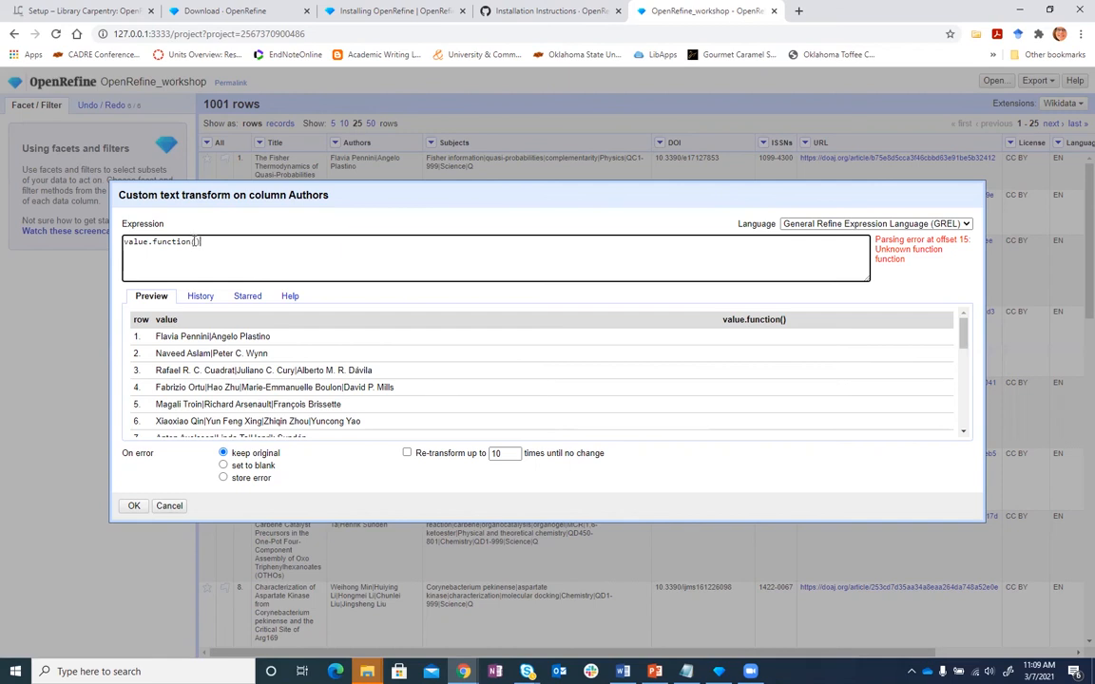
# Examine the transform's preview, expression history, starred expressions and GREL help, and cancel the transform on Authors.
pyautogui.moveTo(200, 243); pyautogui.dragTo(153, 241)
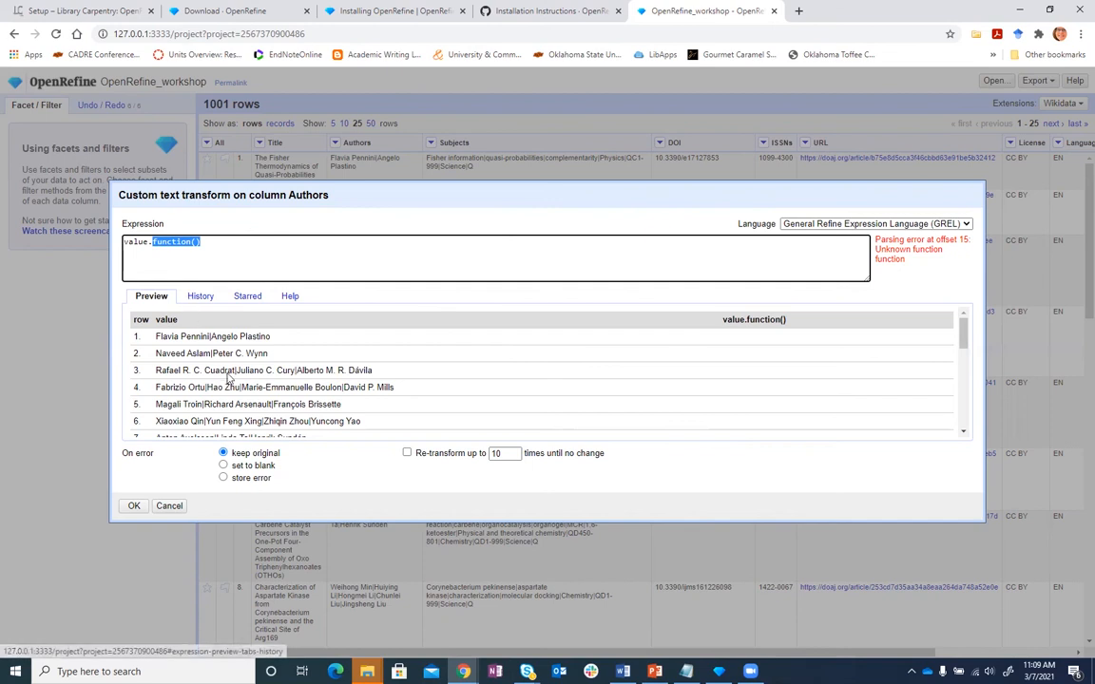
pyautogui.scroll(-2, 235, 362)
pyautogui.scroll(3, 235, 362)
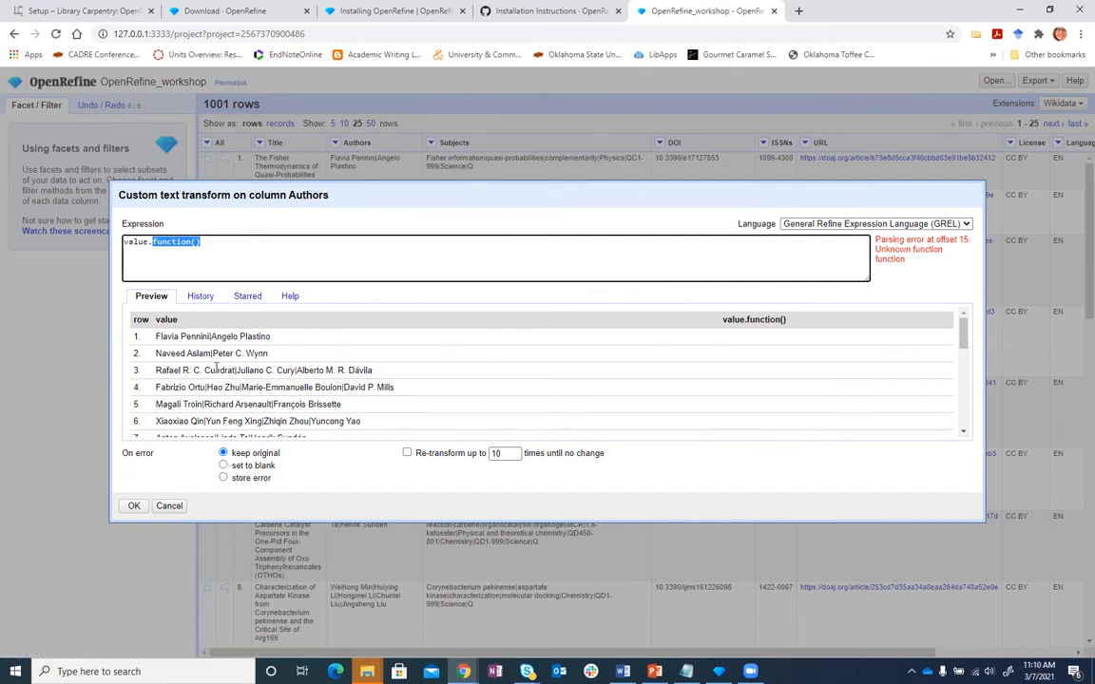
pyautogui.click(201, 297)
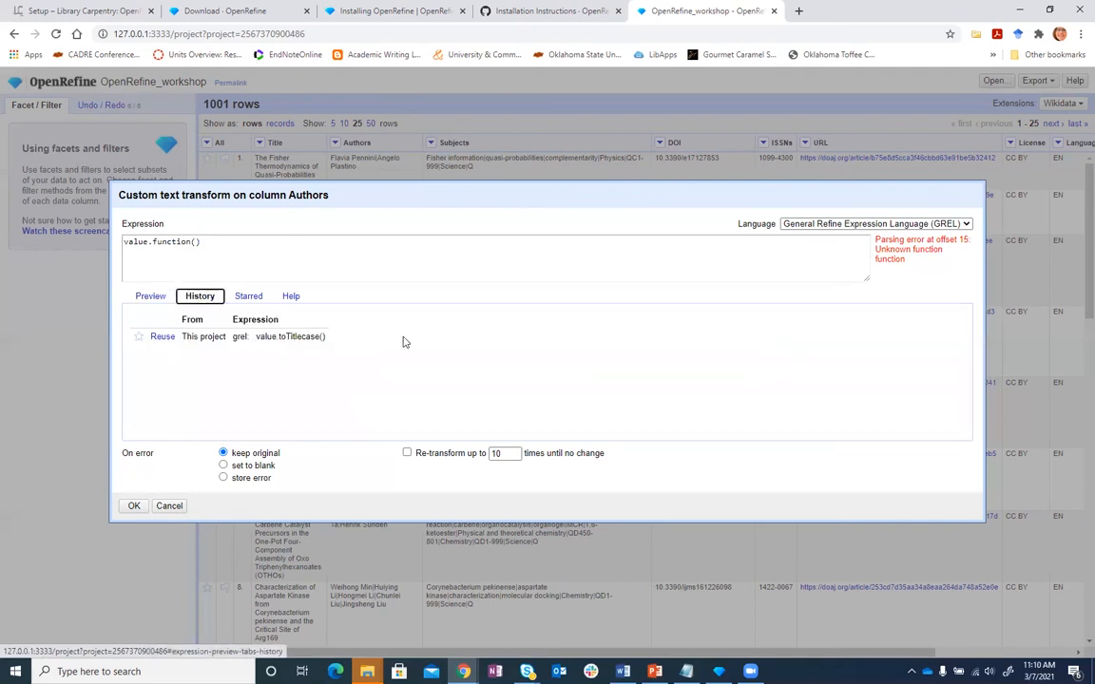
pyautogui.click(246, 297)
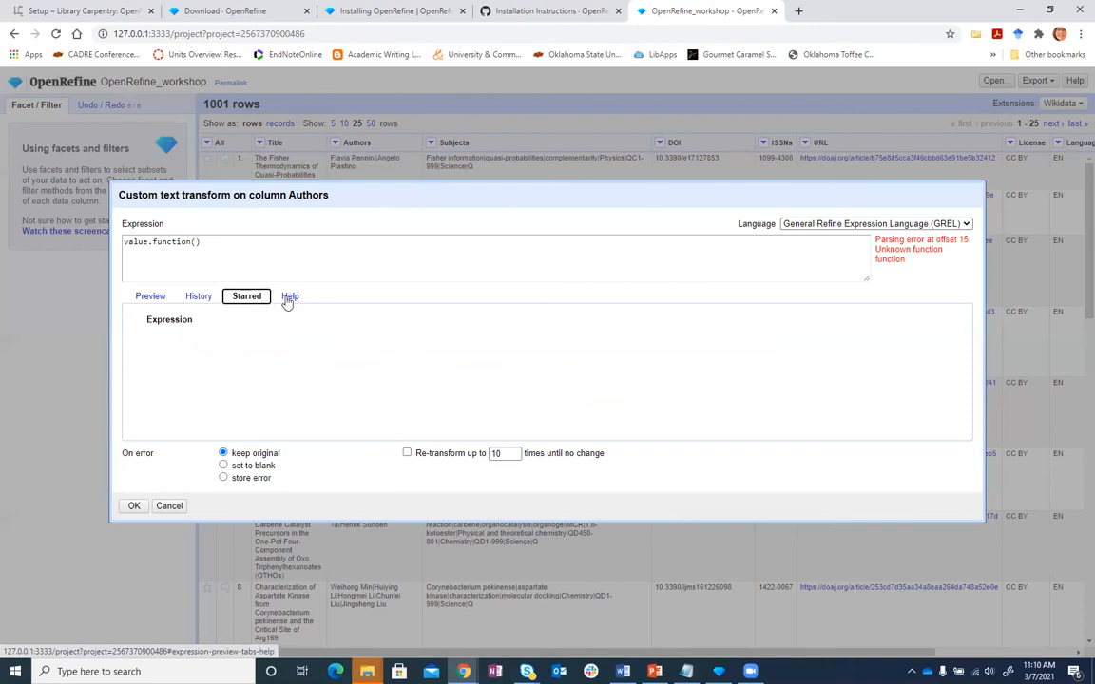
pyautogui.click(288, 297)
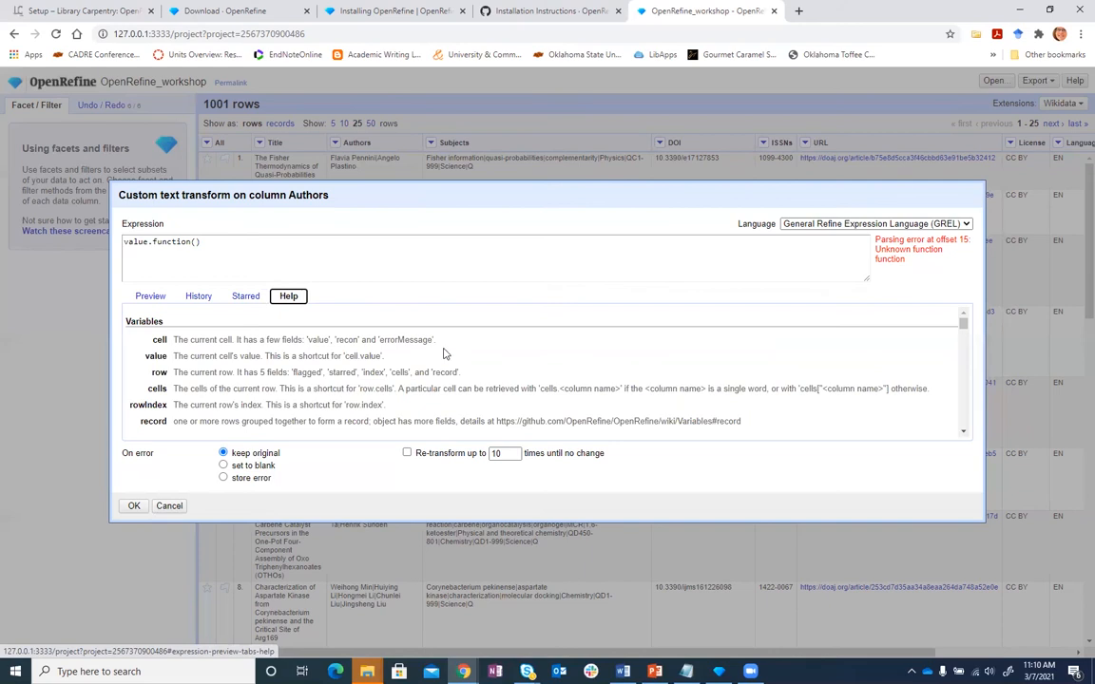
pyautogui.scroll(-5, 325, 326)
pyautogui.scroll(1, 326, 328)
pyautogui.scroll(4, 325, 328)
pyautogui.click(154, 297)
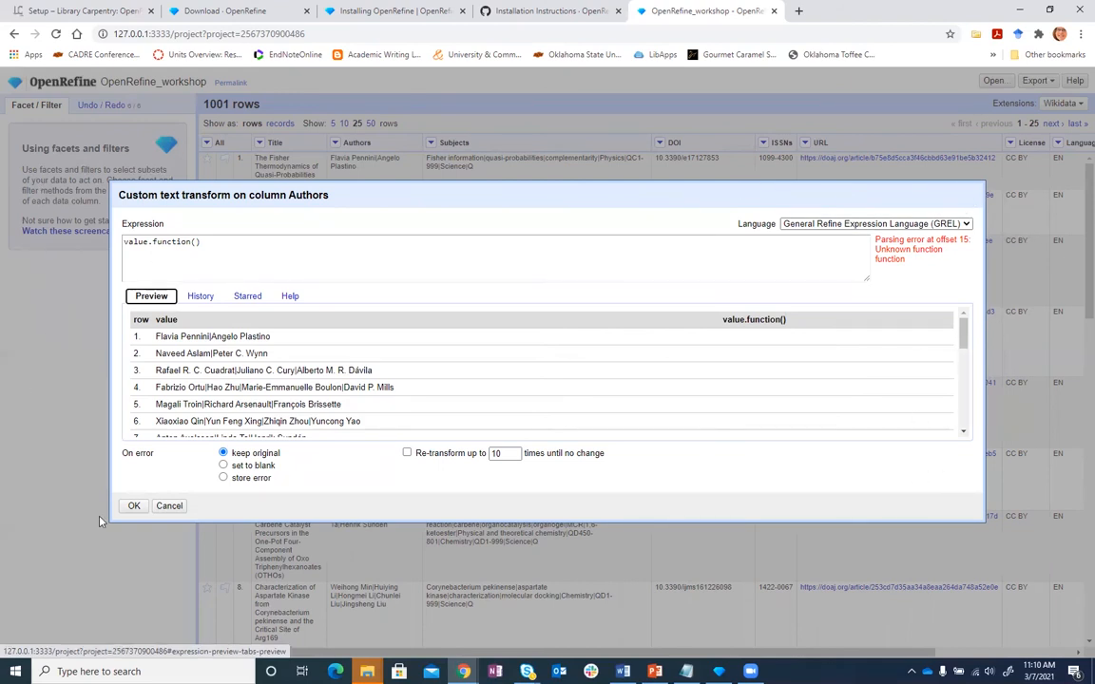
pyautogui.click(172, 507)
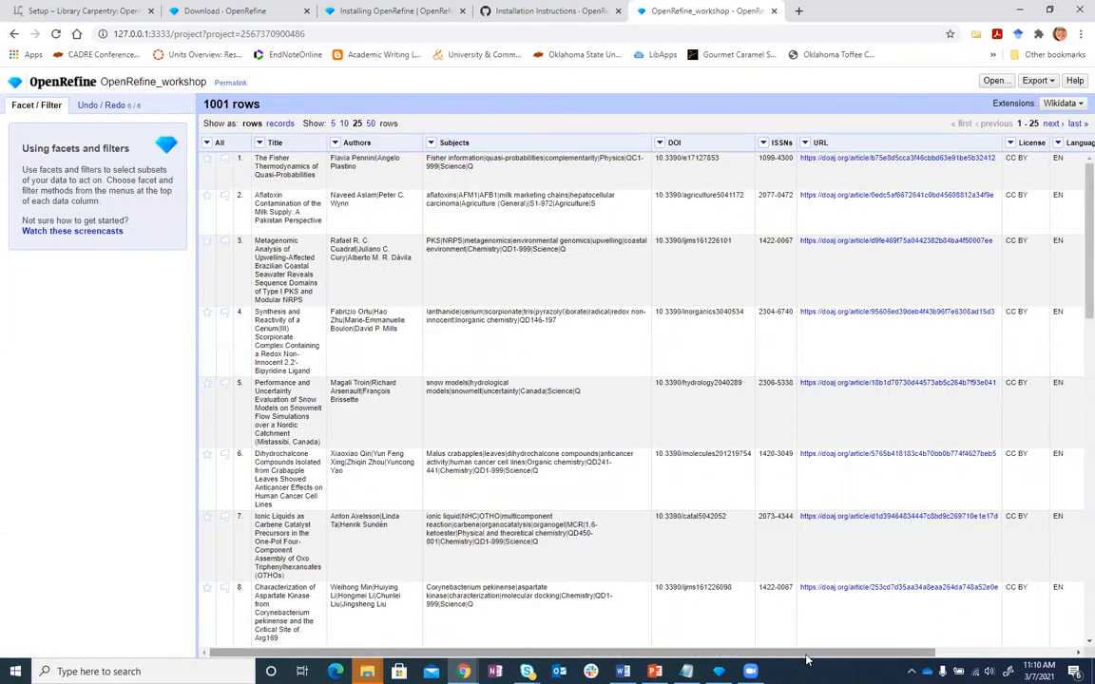
pyautogui.moveTo(806, 656); pyautogui.dragTo(949, 656)
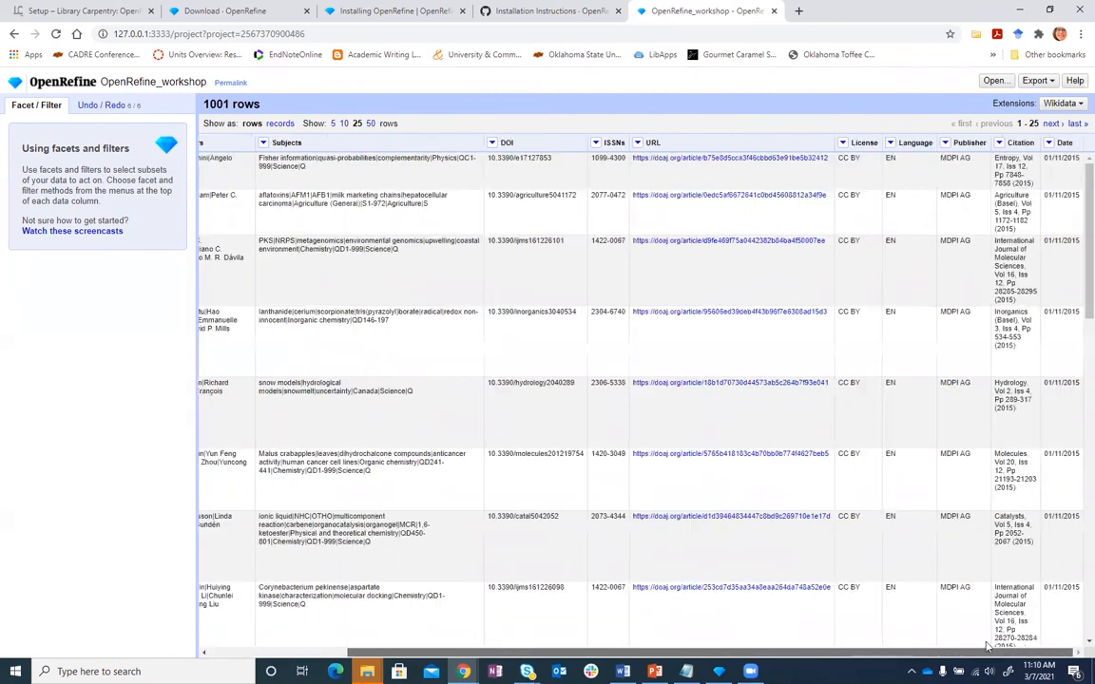
pyautogui.click(946, 143)
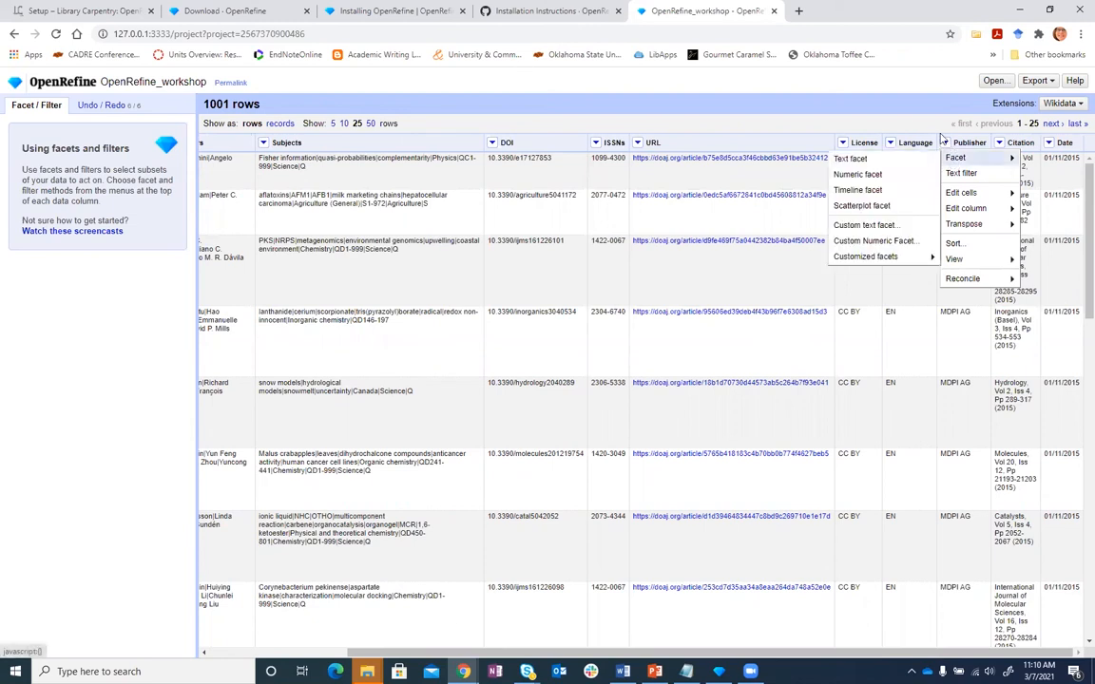
pyautogui.moveTo(962, 195)
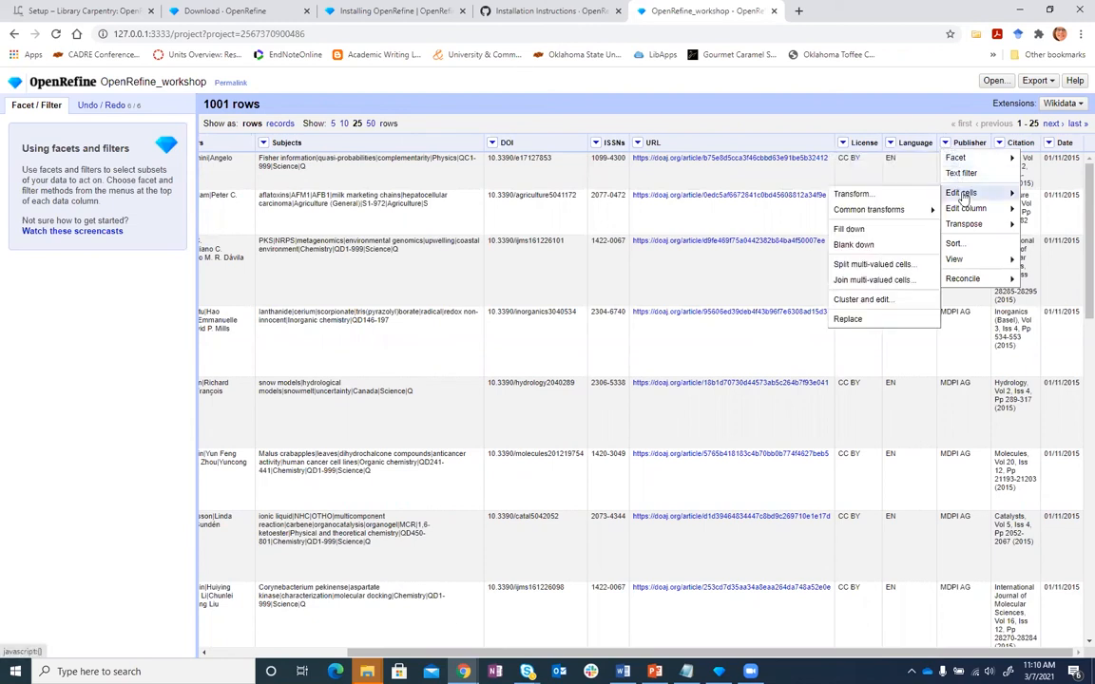
pyautogui.click(846, 194)
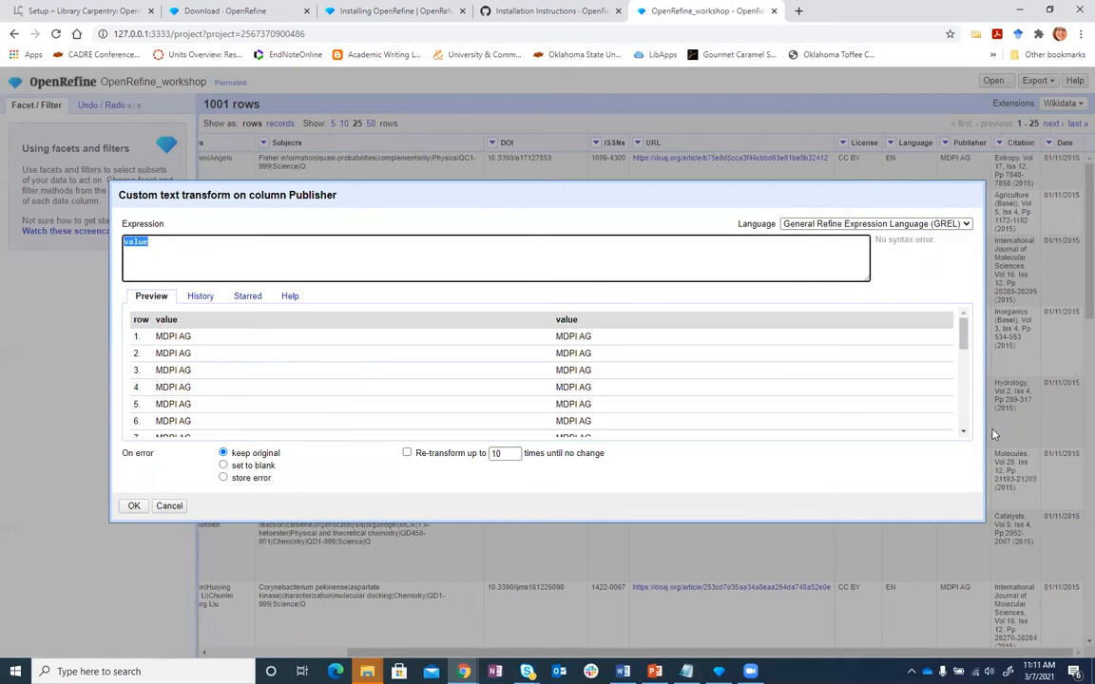
pyautogui.click(169, 506)
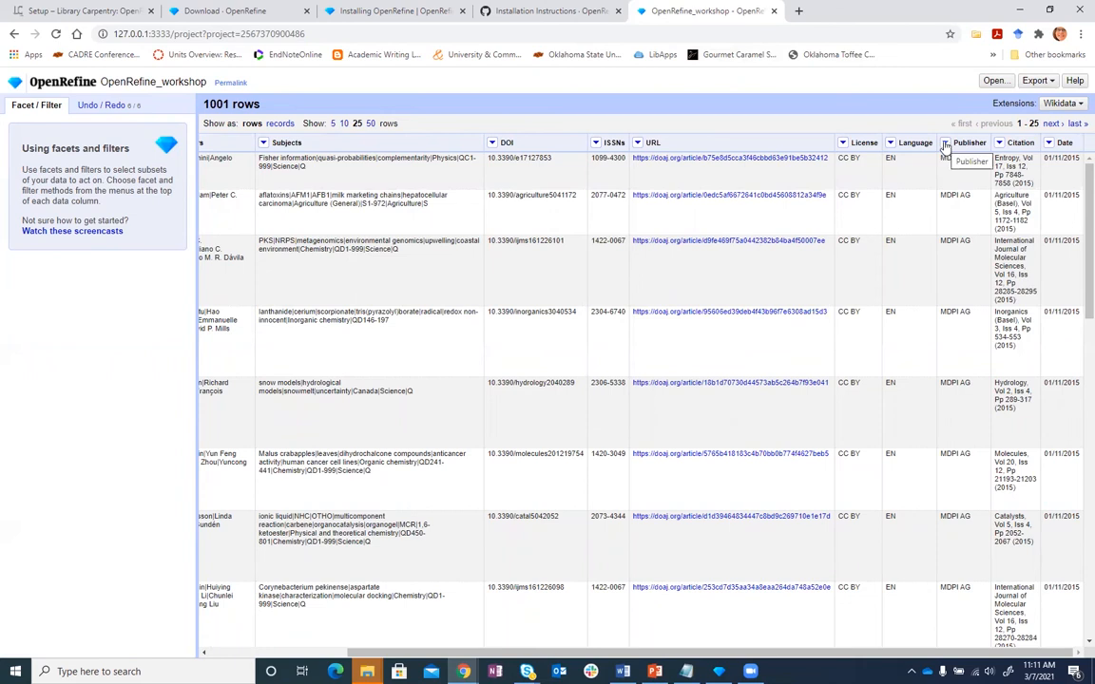
# Add a text facet on the Publisher column and include only Akshantala Enterprises and Society of Pharmaceutical Technocrats.
pyautogui.click(945, 144)
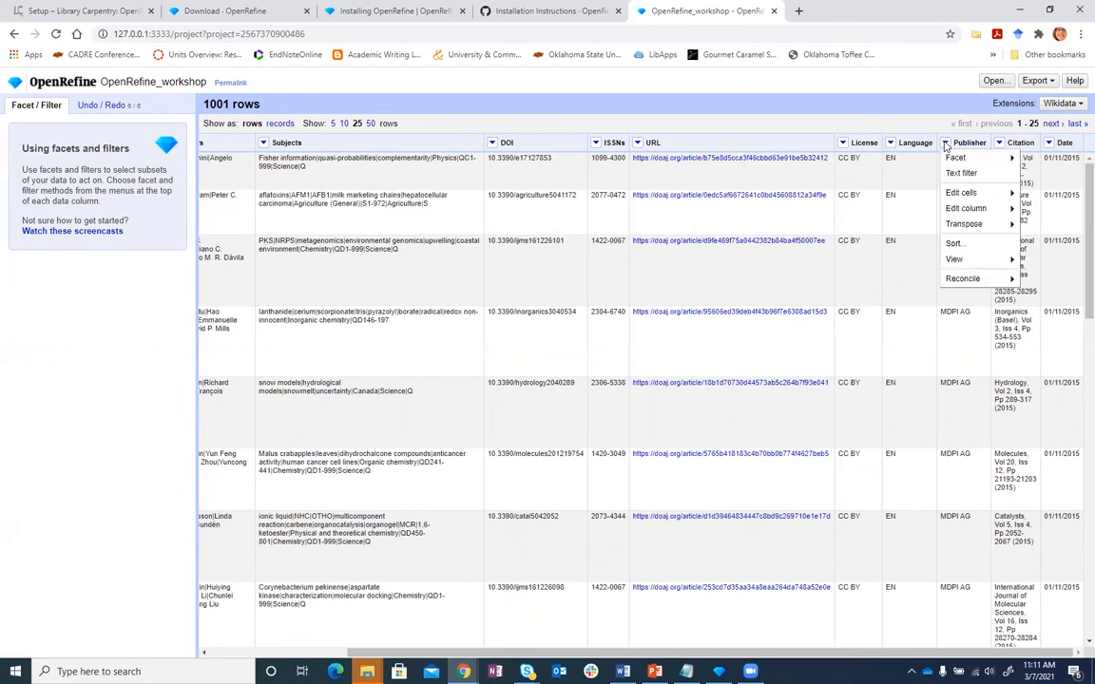
pyautogui.moveTo(956, 159)
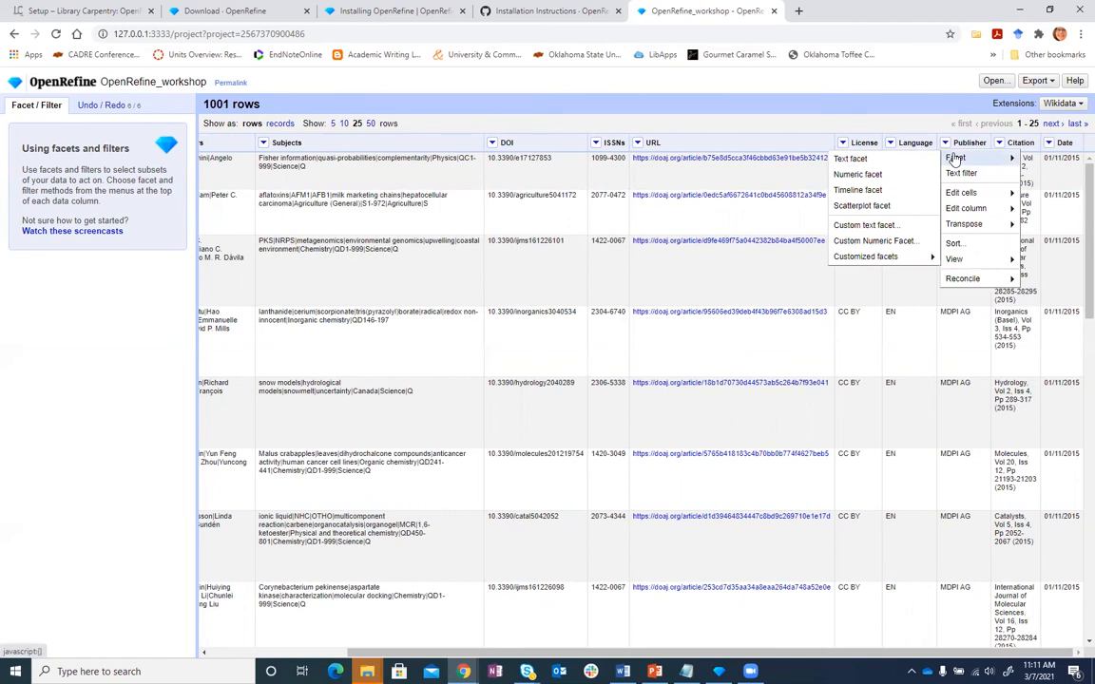
pyautogui.click(860, 159)
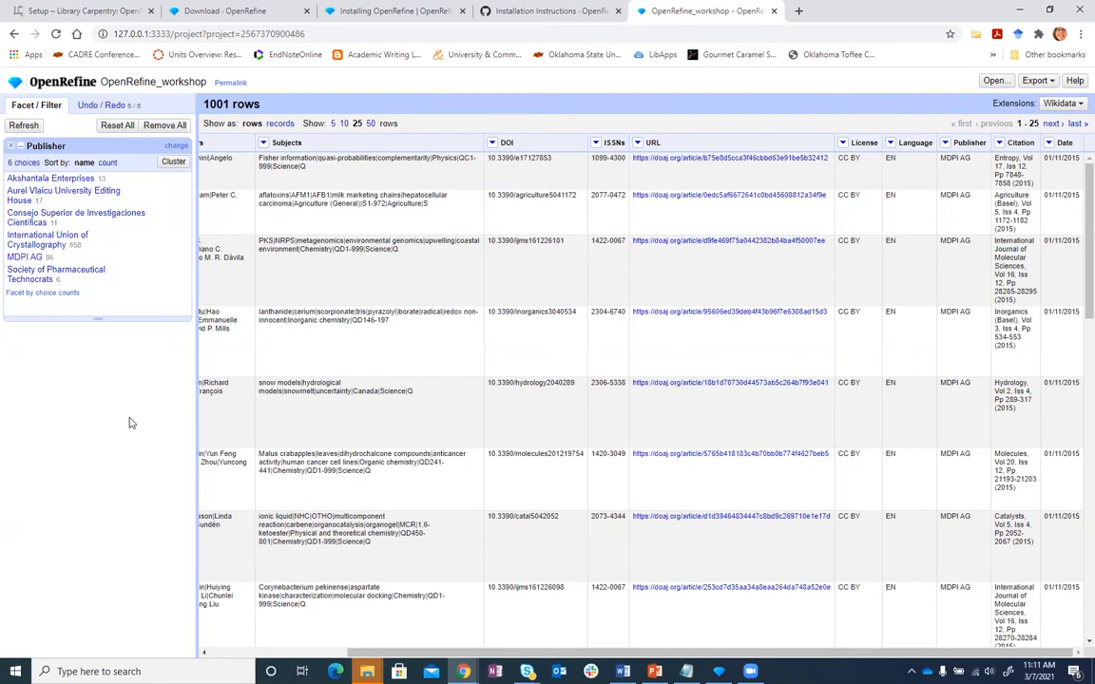
pyautogui.click(42, 179)
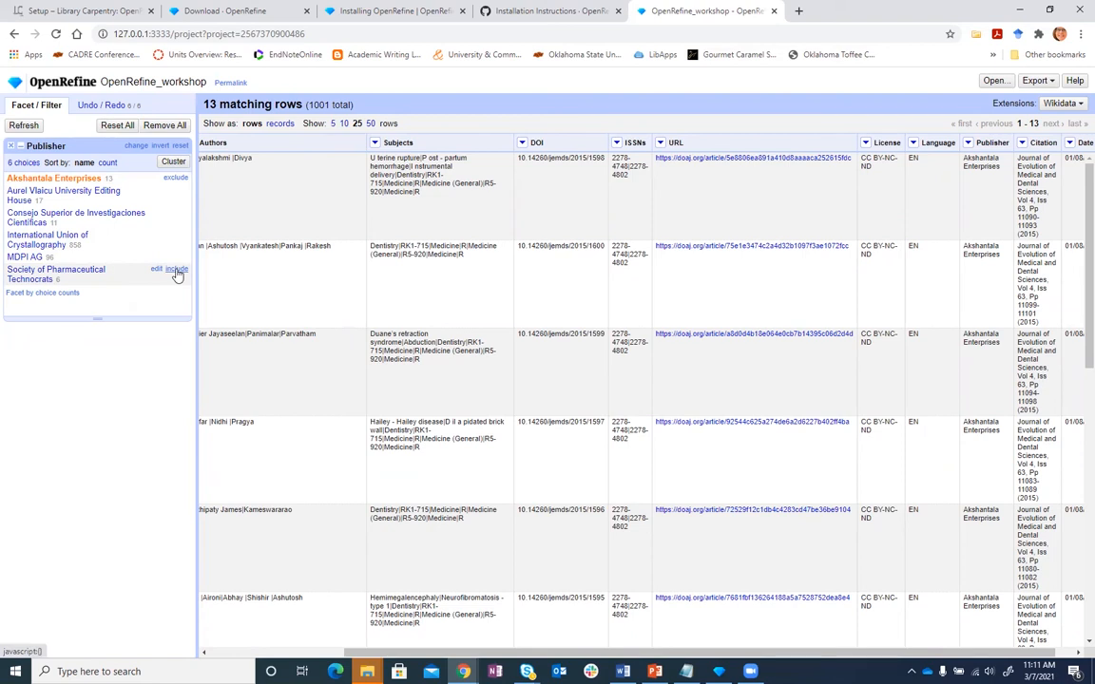
pyautogui.click(176, 271)
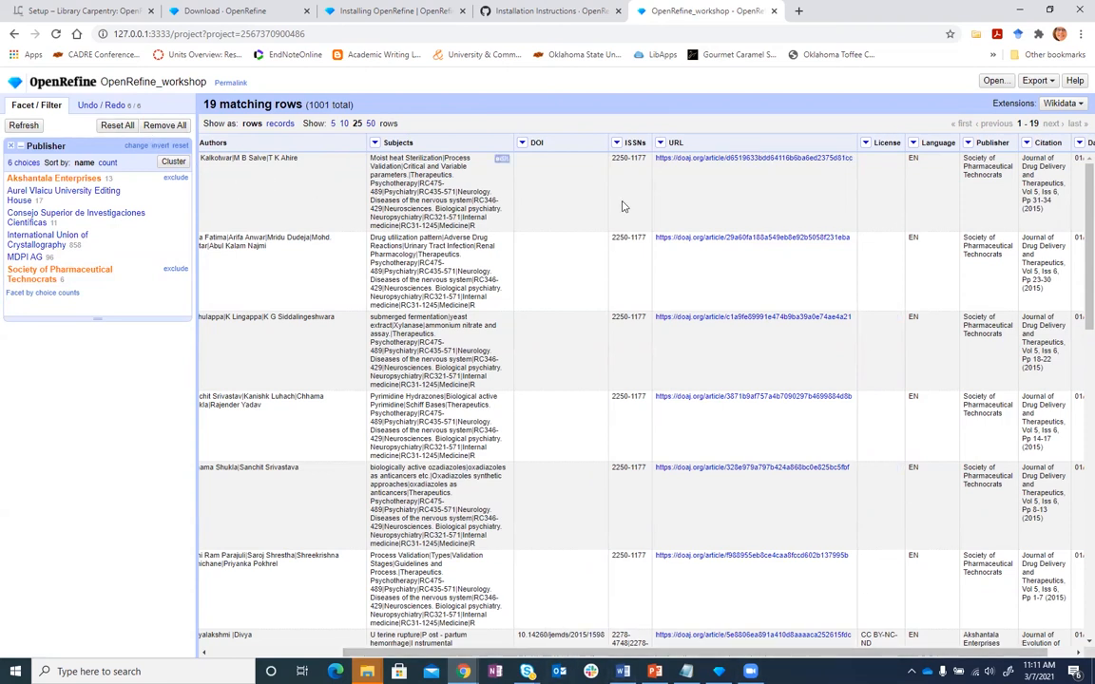
# Apply a custom text transform to the Publisher cells with the GREL expression value.toTitlecase(), checking the preview first.
pyautogui.click(967, 145)
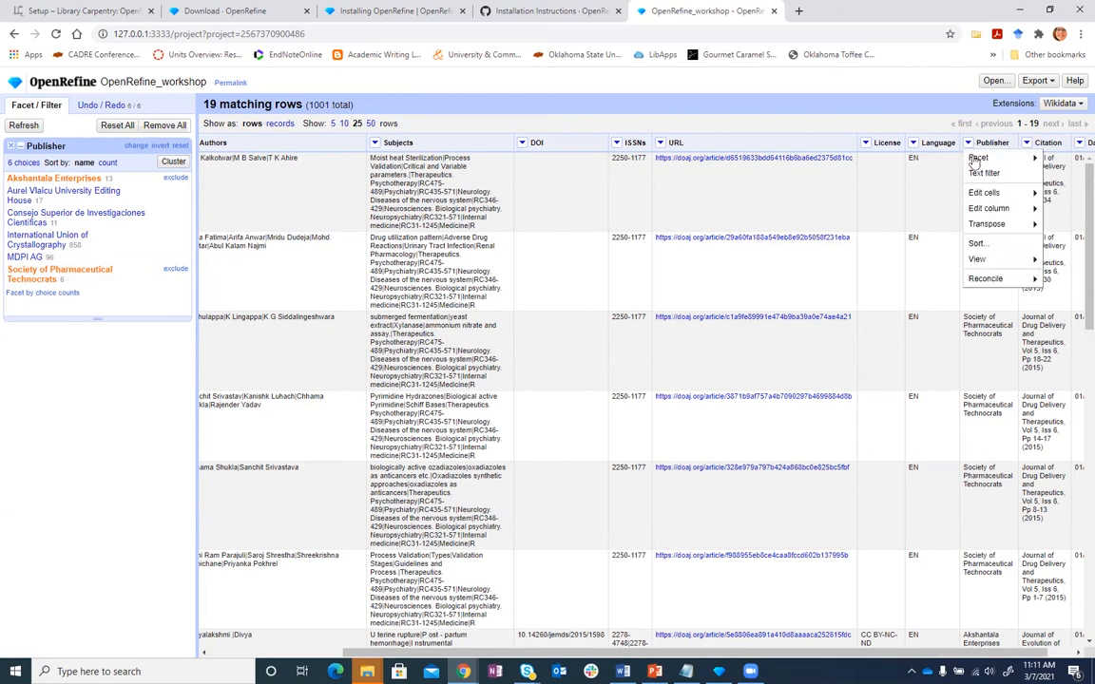
pyautogui.moveTo(983, 193)
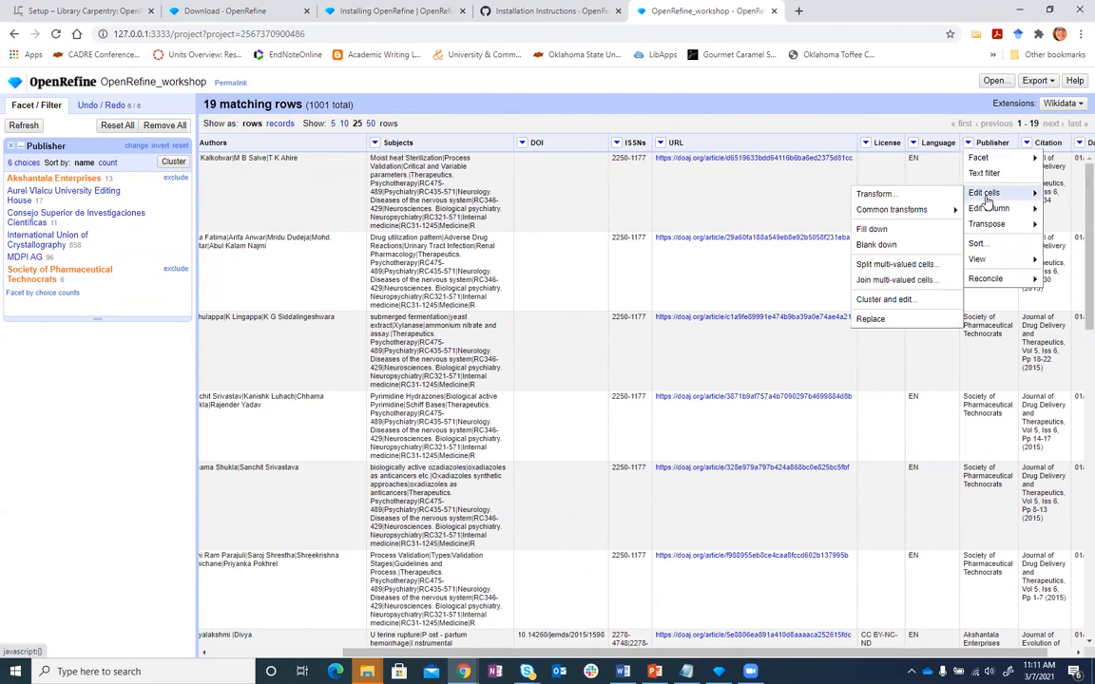
pyautogui.click(872, 195)
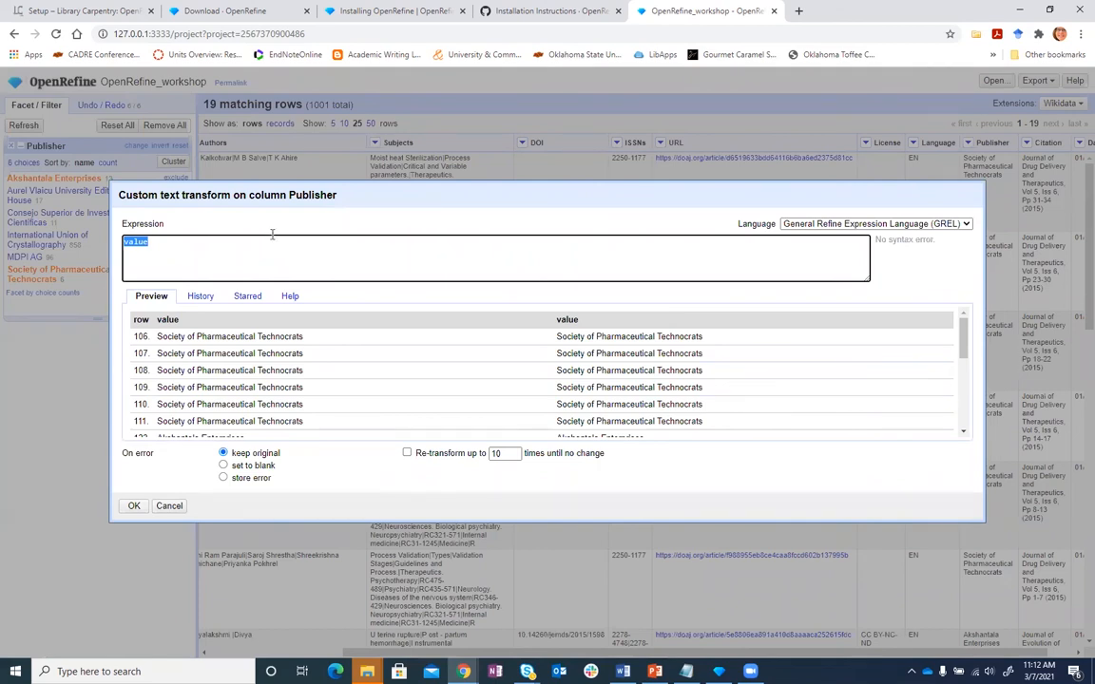
pyautogui.click(157, 245)
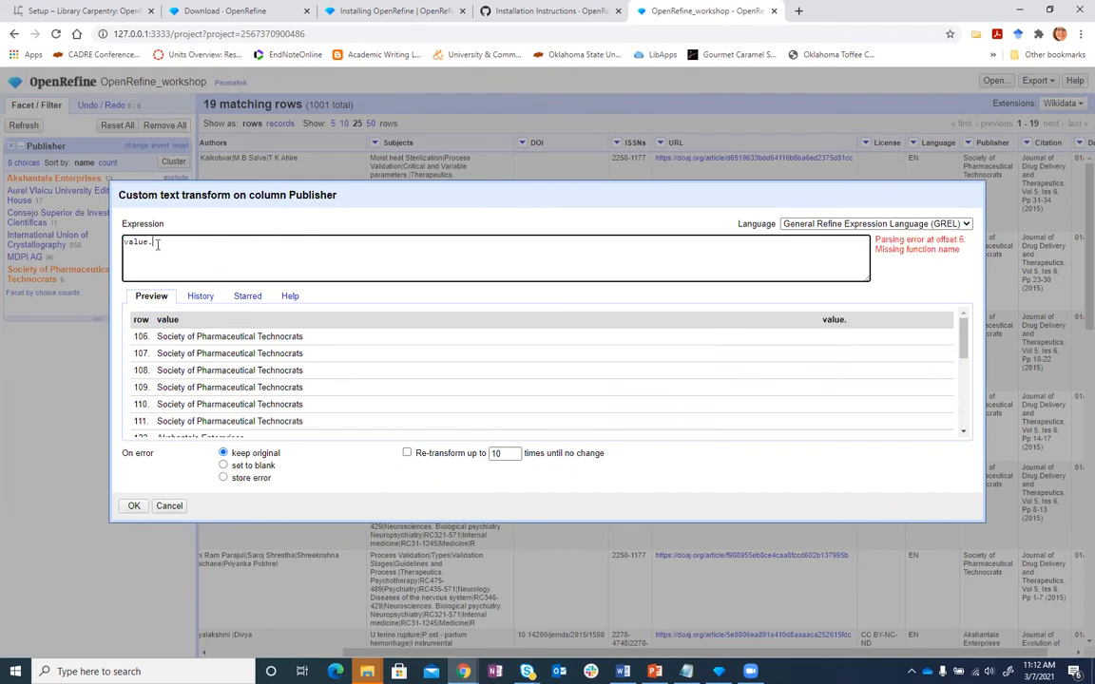
pyautogui.write('toTi')
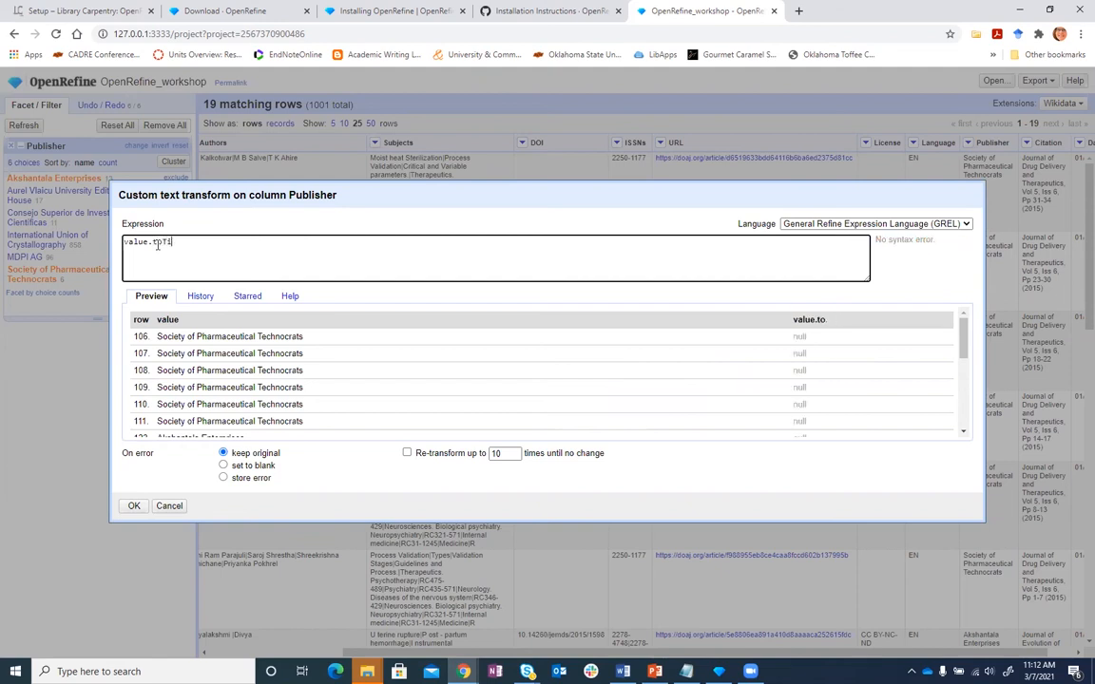
pyautogui.write('tlecase(')
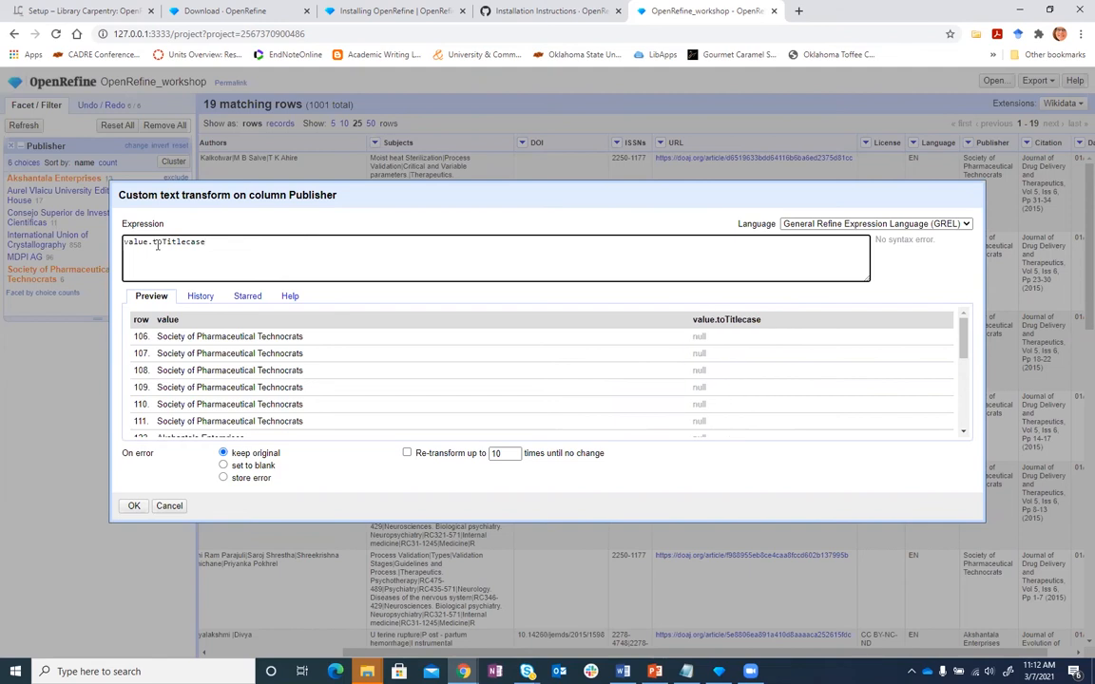
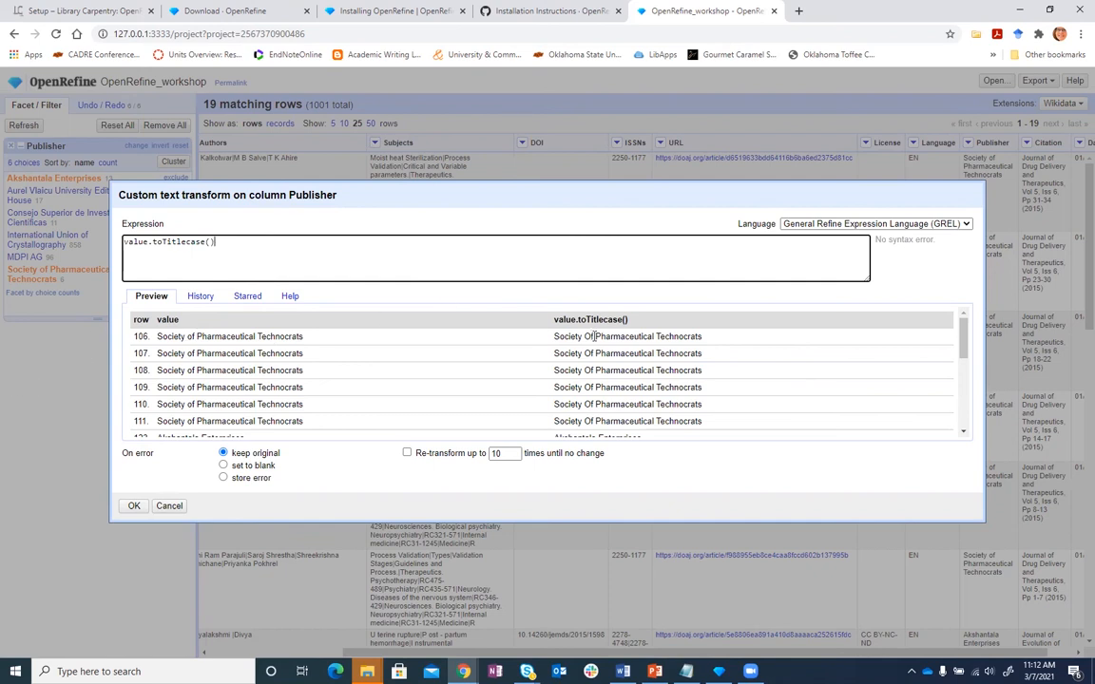
pyautogui.scroll(-5, 565, 395)
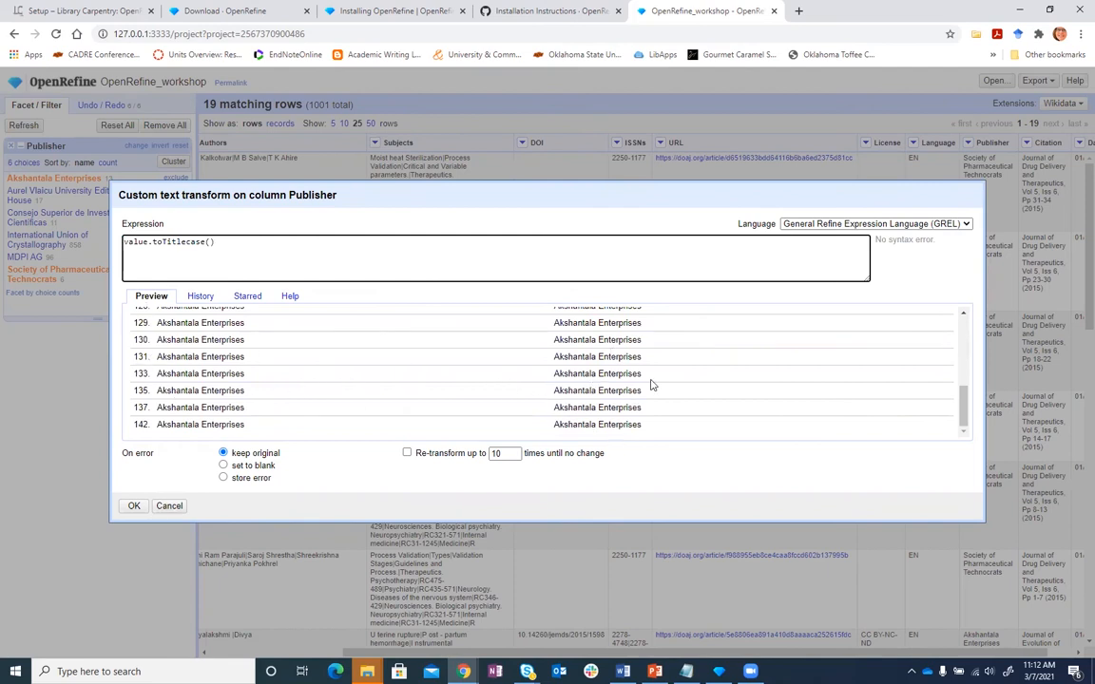
pyautogui.scroll(5, 653, 381)
pyautogui.scroll(-5, 655, 374)
pyautogui.scroll(-1, 648, 381)
pyautogui.click(134, 509)
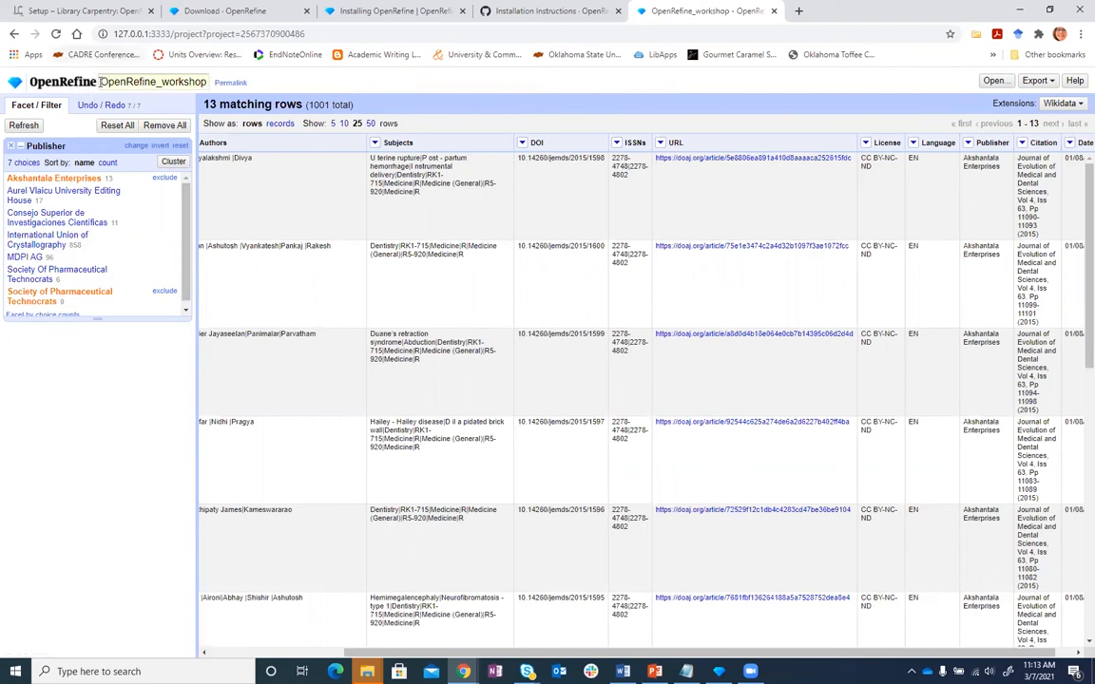
# Undo the title-case transform by reverting the project history to the Licence column rename, and remove the Publisher facet.
pyautogui.click(91, 105)
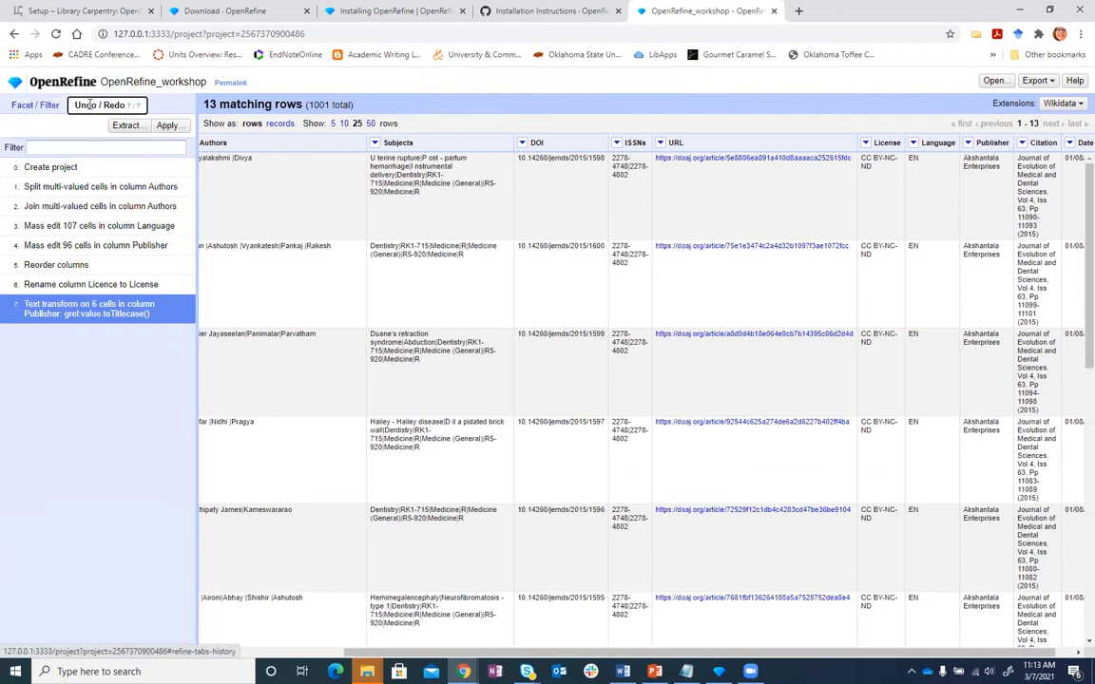
pyautogui.click(35, 106)
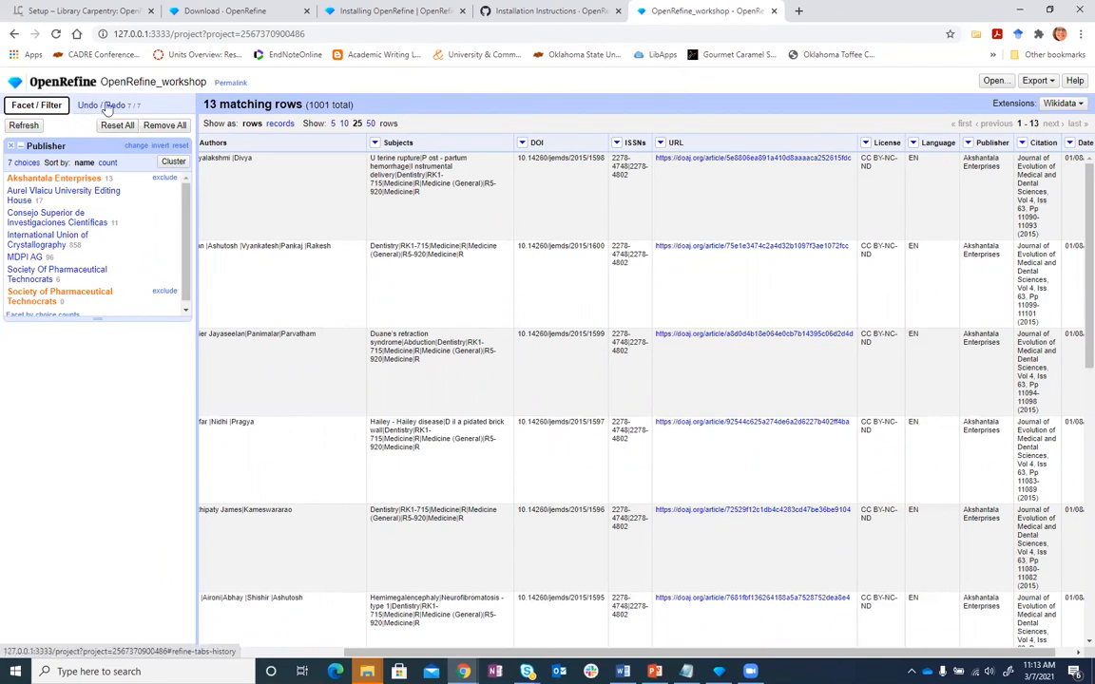
pyautogui.click(107, 107)
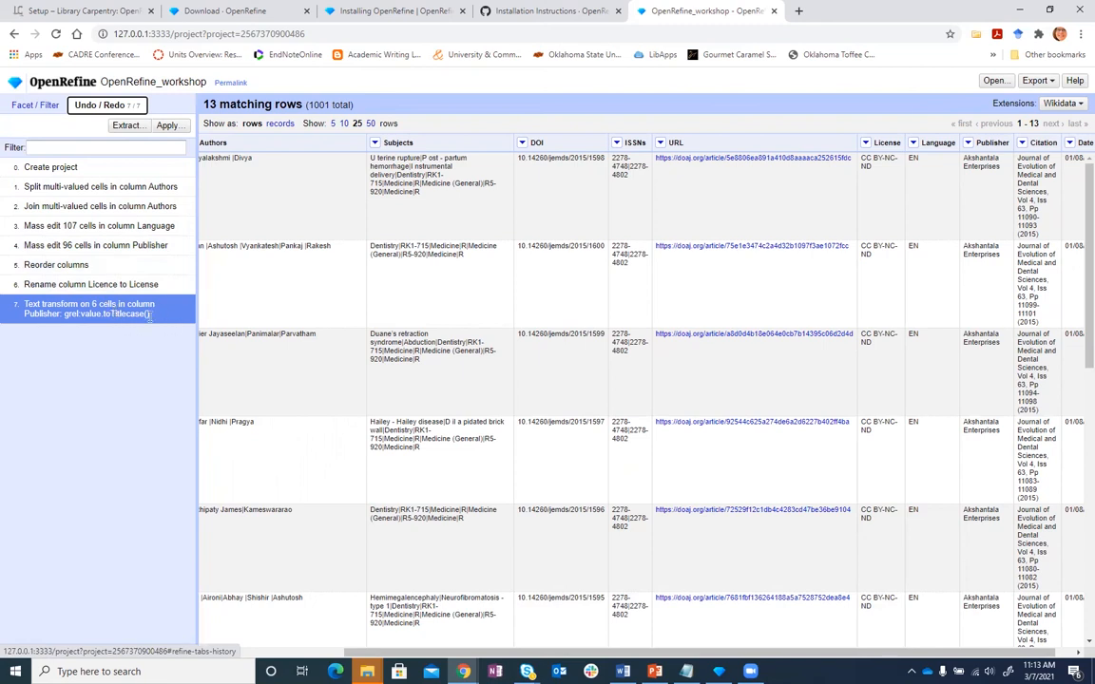
pyautogui.click(44, 285)
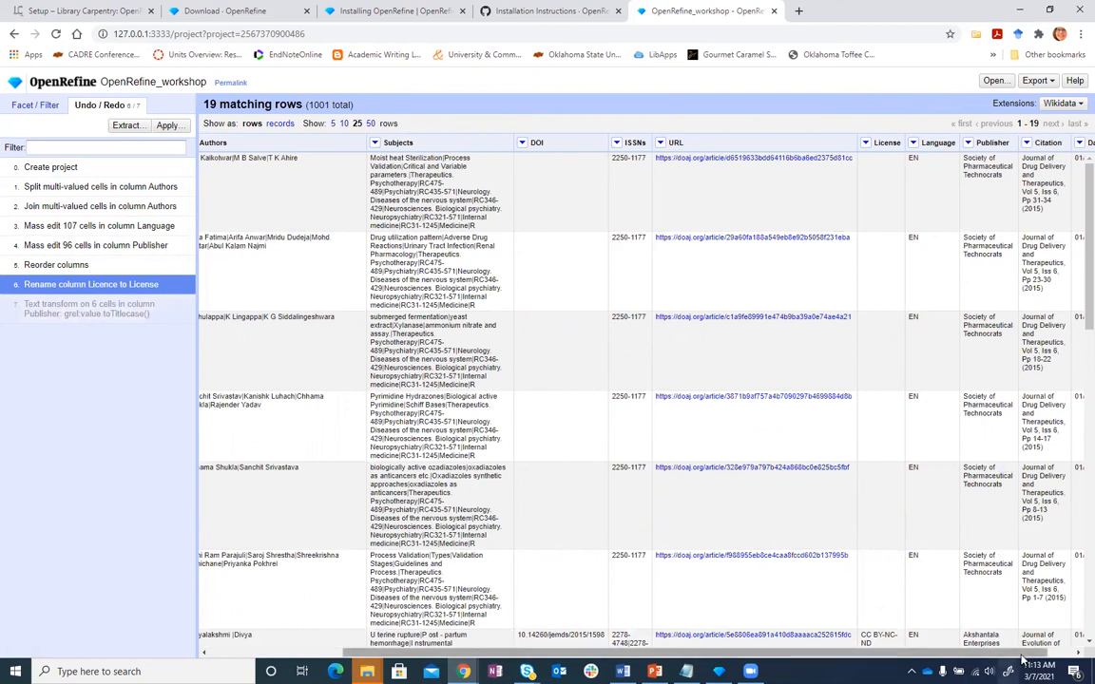
pyautogui.hscroll(1, 950, 590)
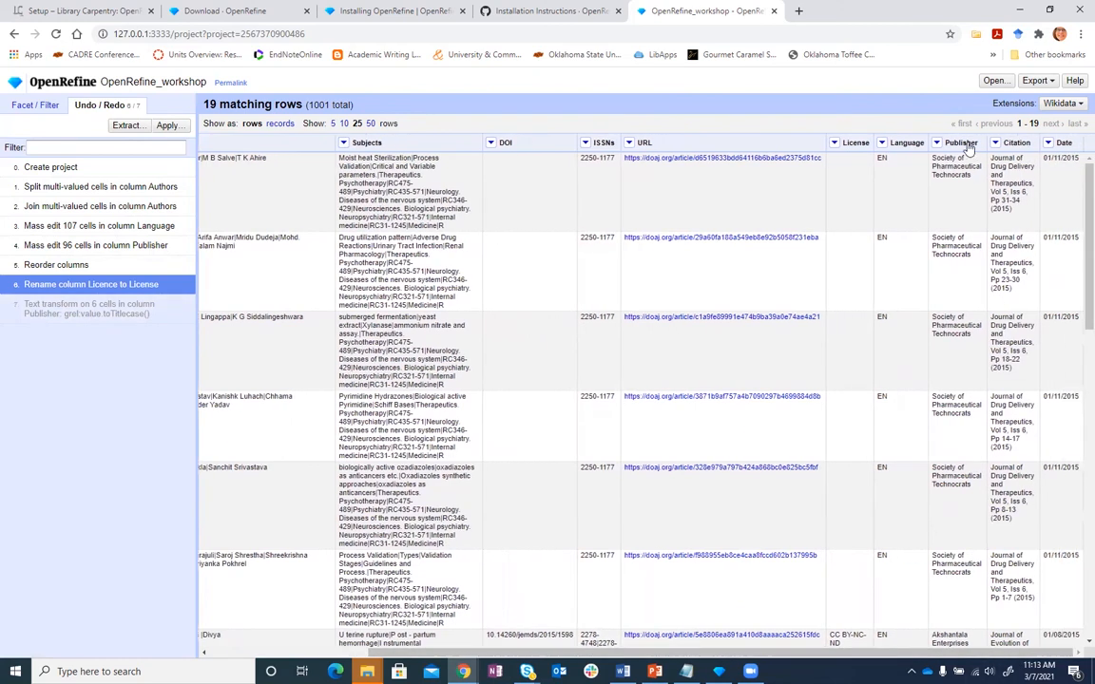
pyautogui.moveTo(962, 163)
pyautogui.click(40, 107)
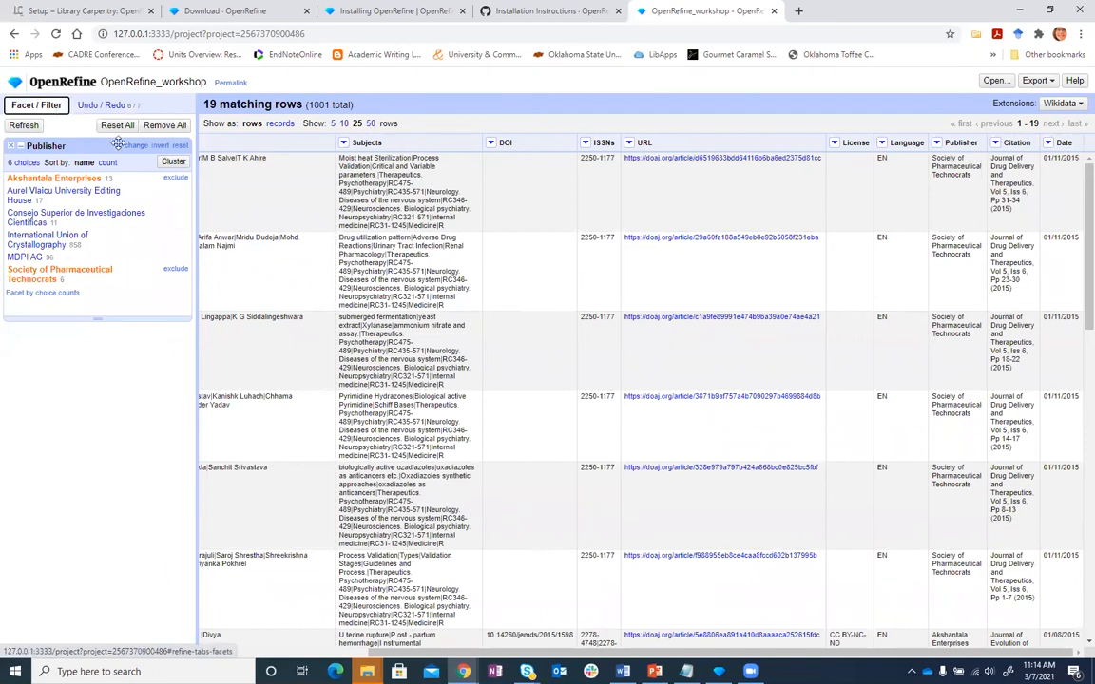
pyautogui.click(11, 148)
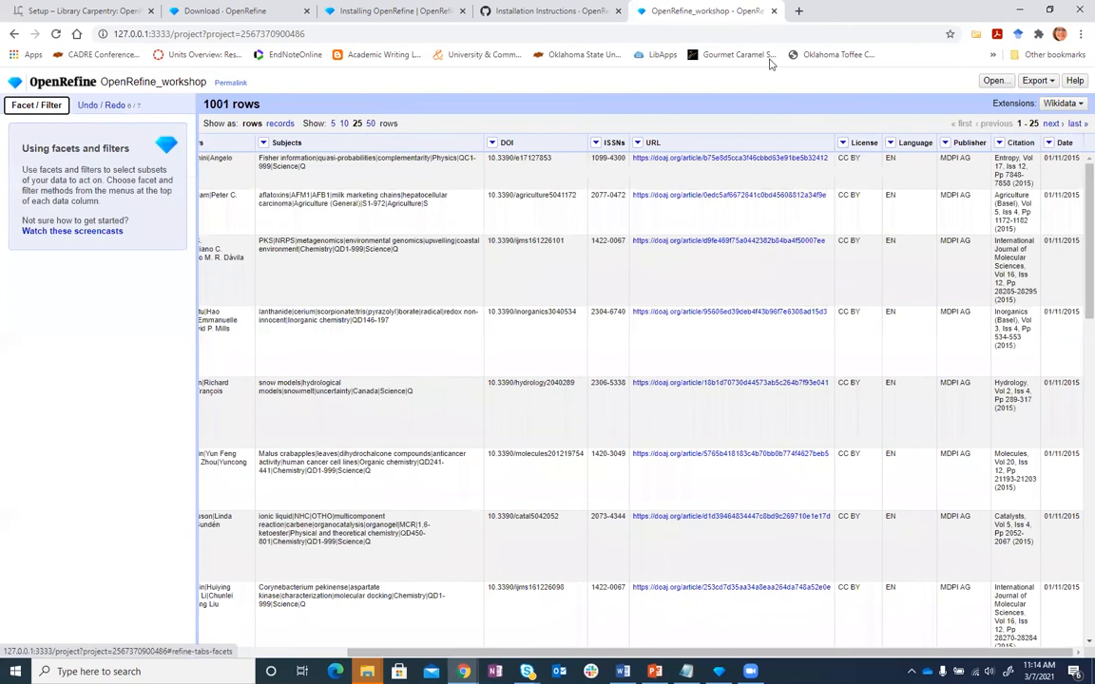
# Convert all Publisher cells to title case with the ready-made common transform and check the resulting rows.
pyautogui.click(946, 142)
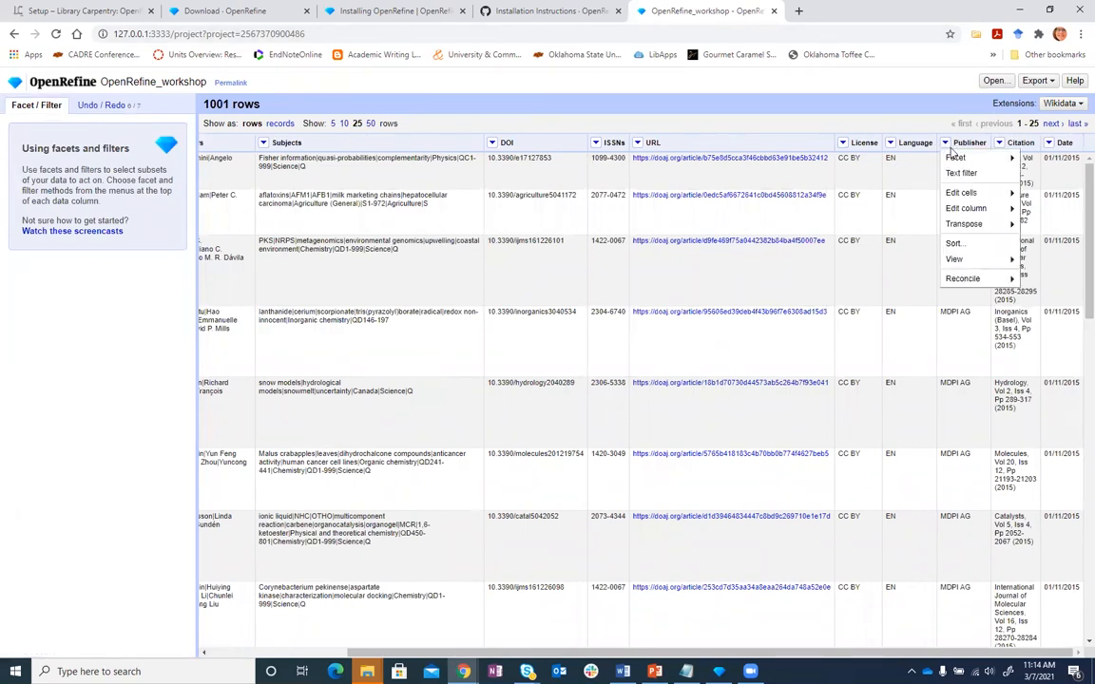
pyautogui.moveTo(960, 193)
pyautogui.moveTo(842, 209)
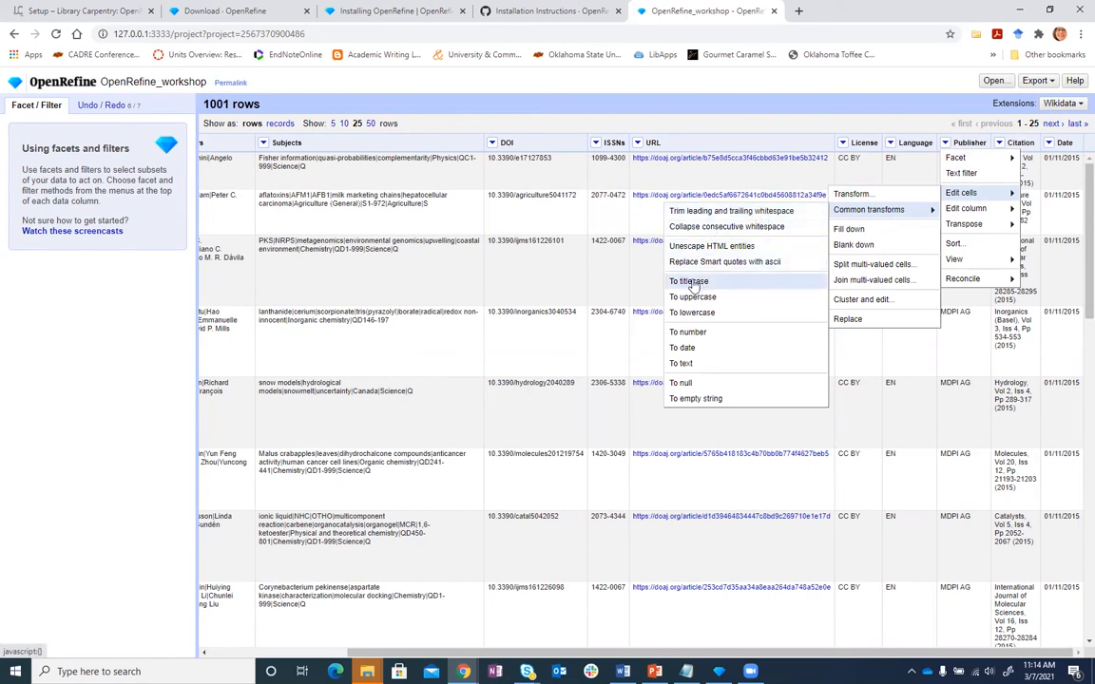
pyautogui.click(690, 282)
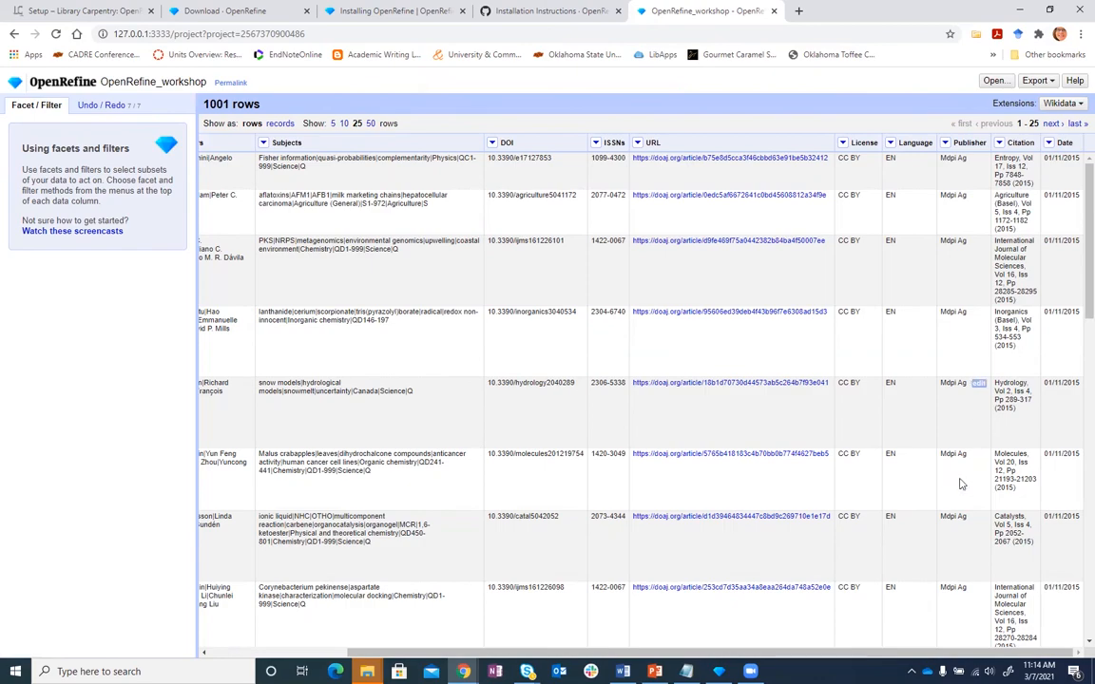
pyautogui.scroll(-6, 958, 485)
pyautogui.scroll(-5, 958, 493)
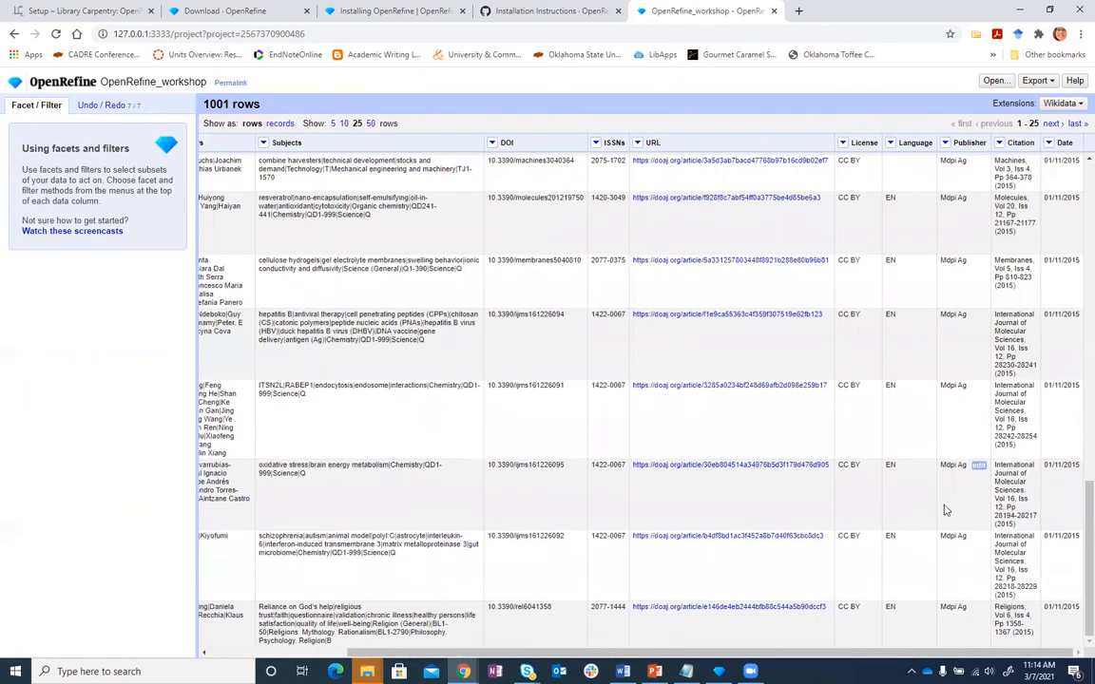
pyautogui.scroll(8, 968, 503)
pyautogui.scroll(7, 968, 490)
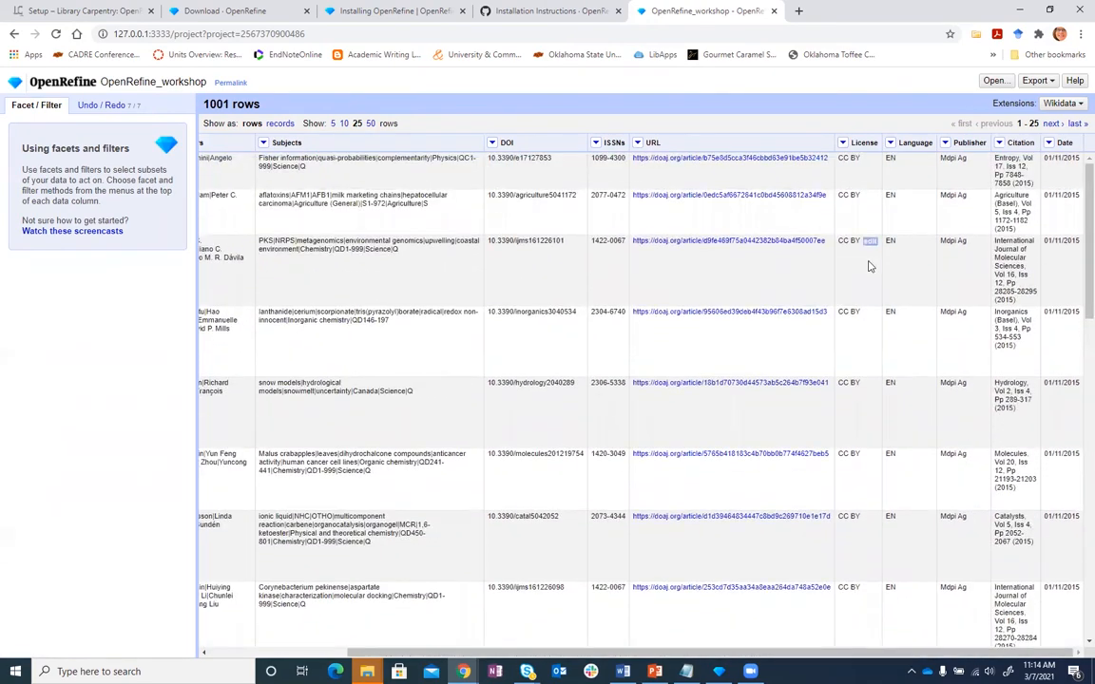
# Show 50 rows per page and add a text filter on the Publisher column.
pyautogui.click(368, 123)
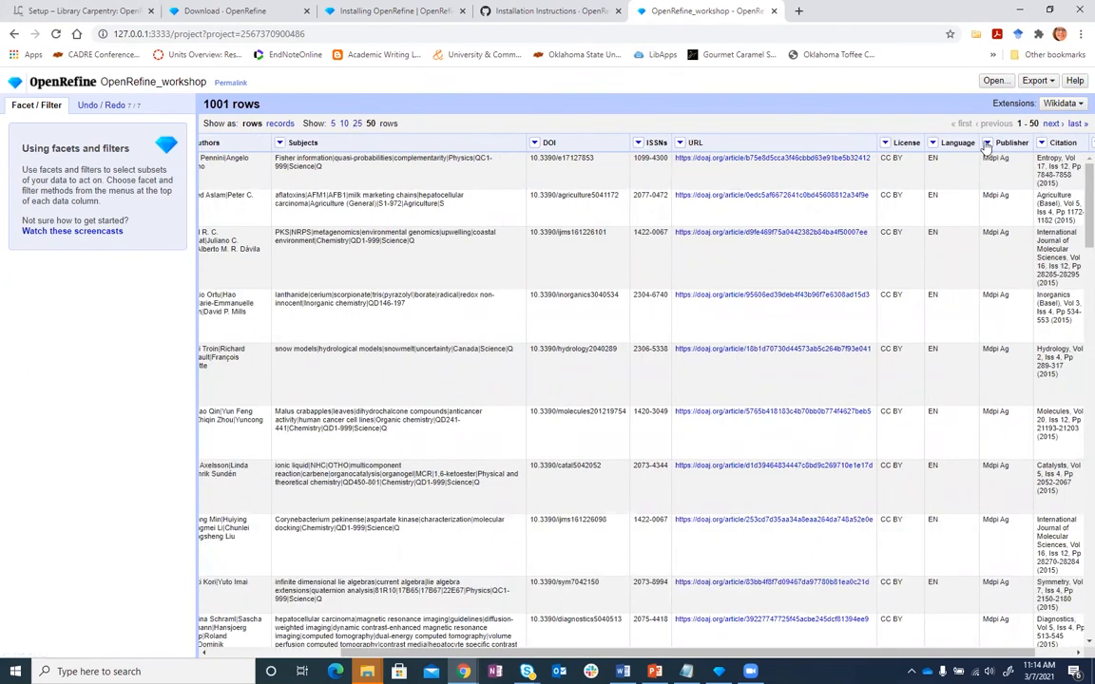
pyautogui.click(886, 142)
pyautogui.click(987, 143)
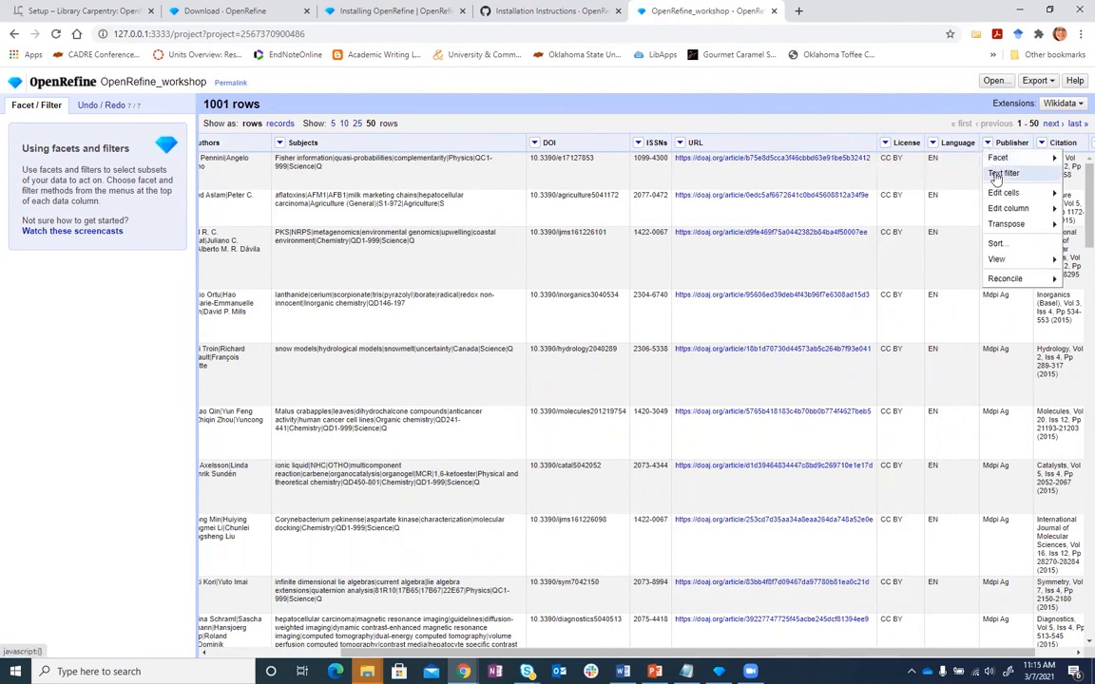
pyautogui.click(1000, 175)
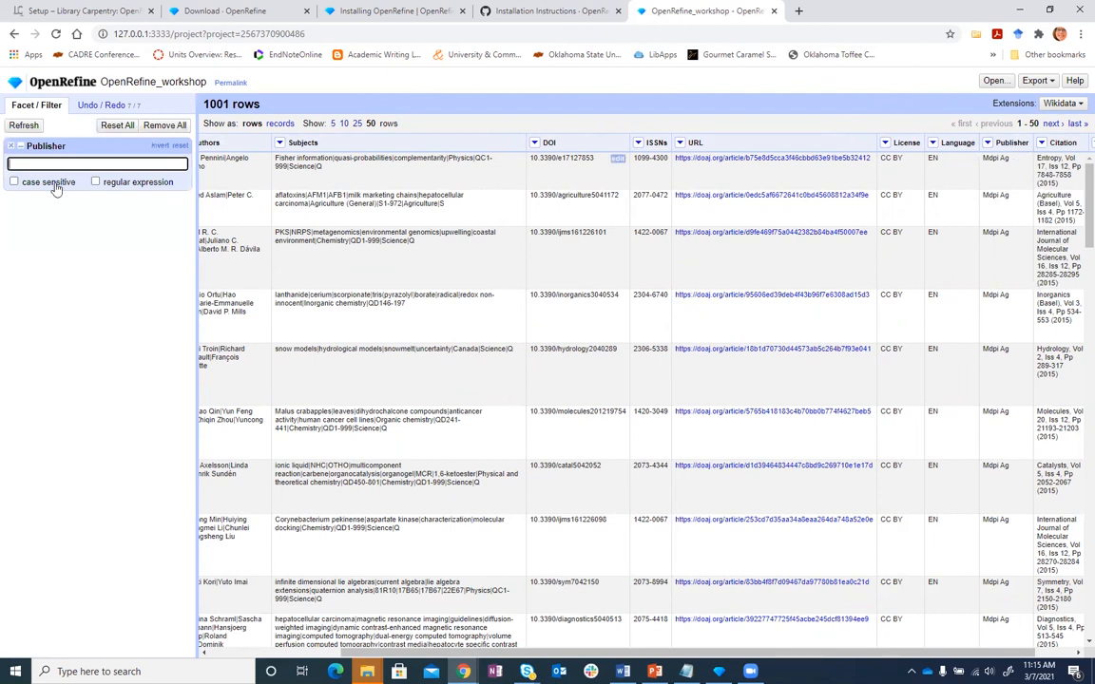
pyautogui.click(15, 181)
pyautogui.click(21, 166)
pyautogui.write('as')
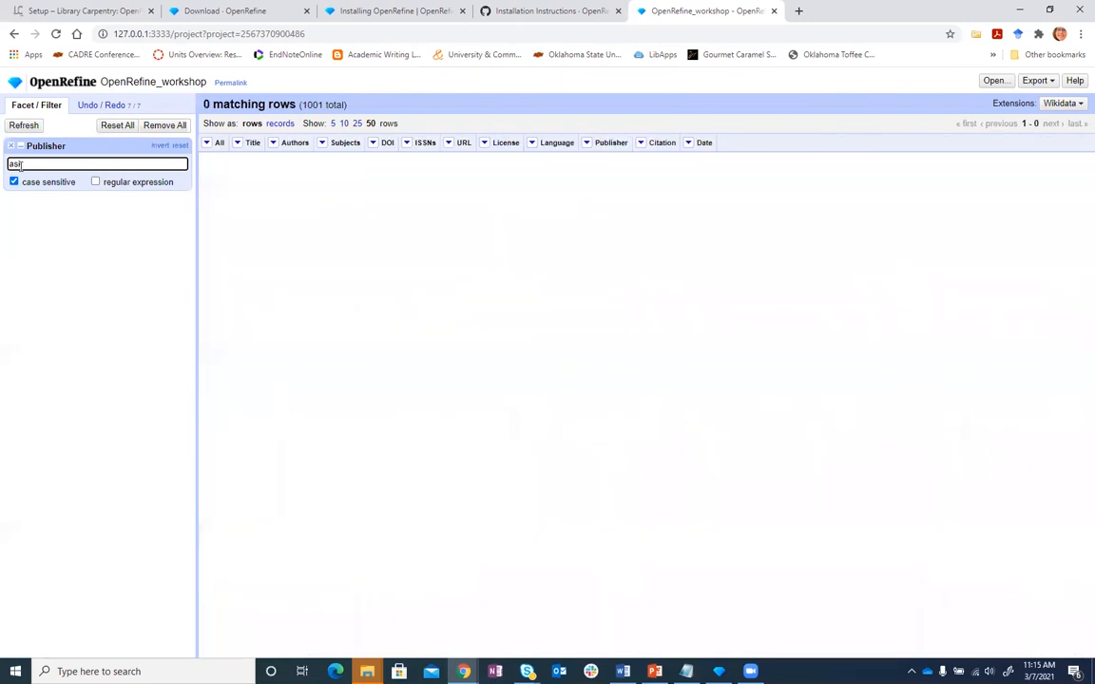
pyautogui.write('ikanrt')
pyautogui.press('BackSpace')
pyautogui.press('BackSpace')
pyautogui.press('BackSpace')
pyautogui.write('h')
pyautogui.click(14, 181)
pyautogui.click(71, 163)
# Add a second, empty text filter on Publisher, and invert and remove the "ashkantala" filter.
pyautogui.click(587, 143)
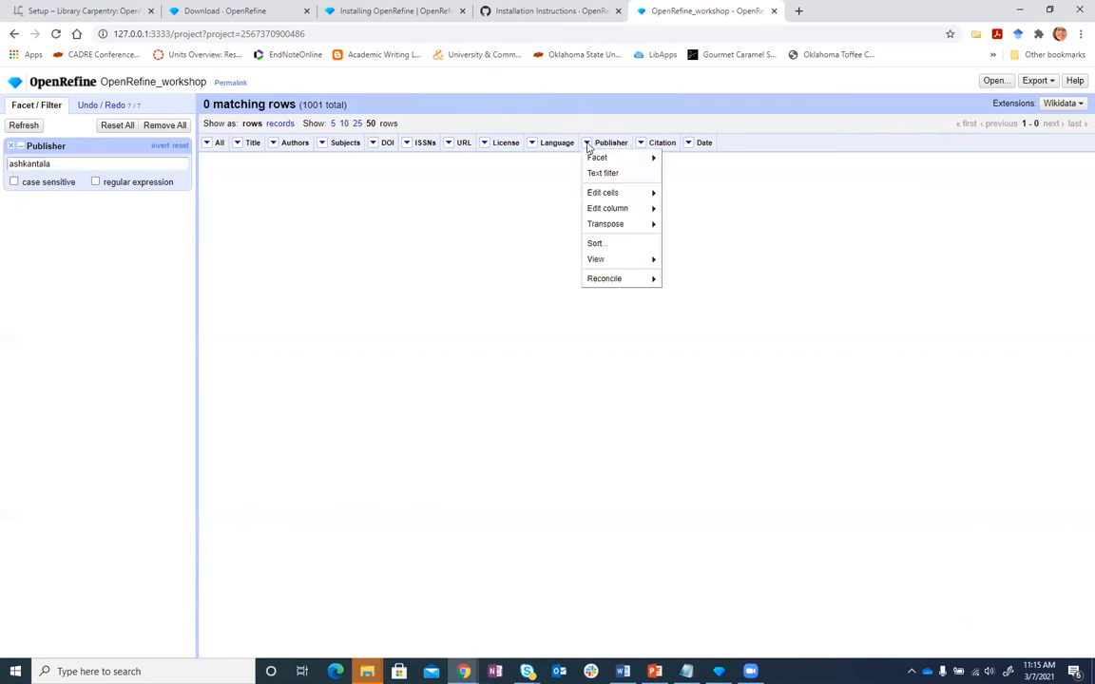
pyautogui.click(597, 173)
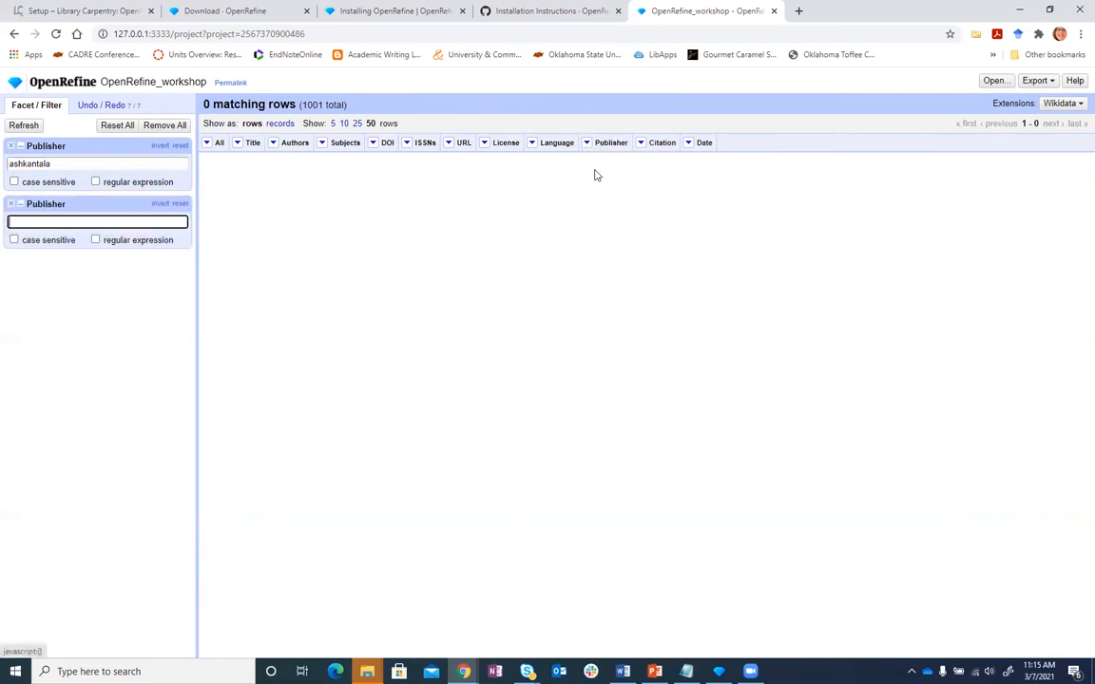
pyautogui.click(155, 148)
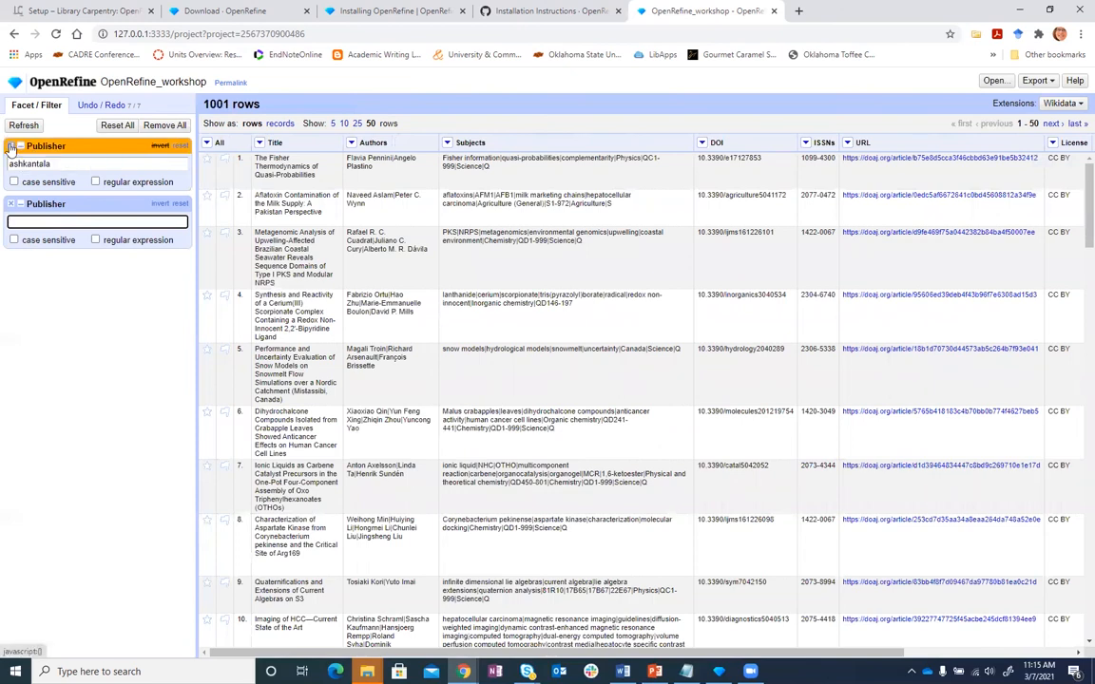
pyautogui.click(12, 147)
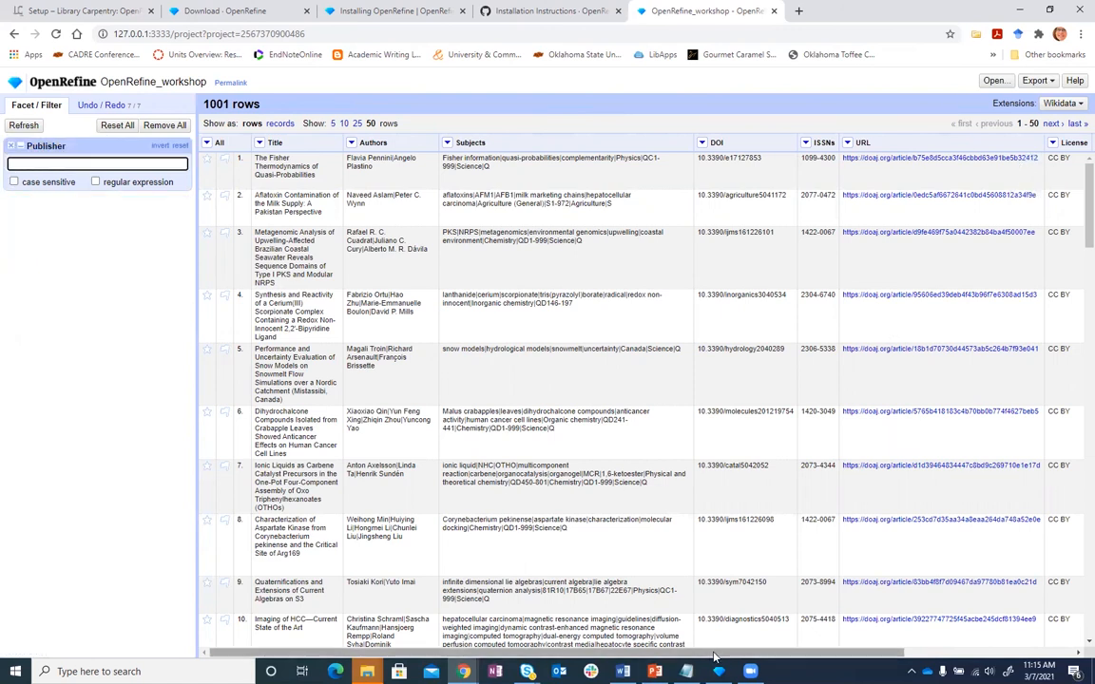
pyautogui.moveTo(711, 656); pyautogui.dragTo(879, 656)
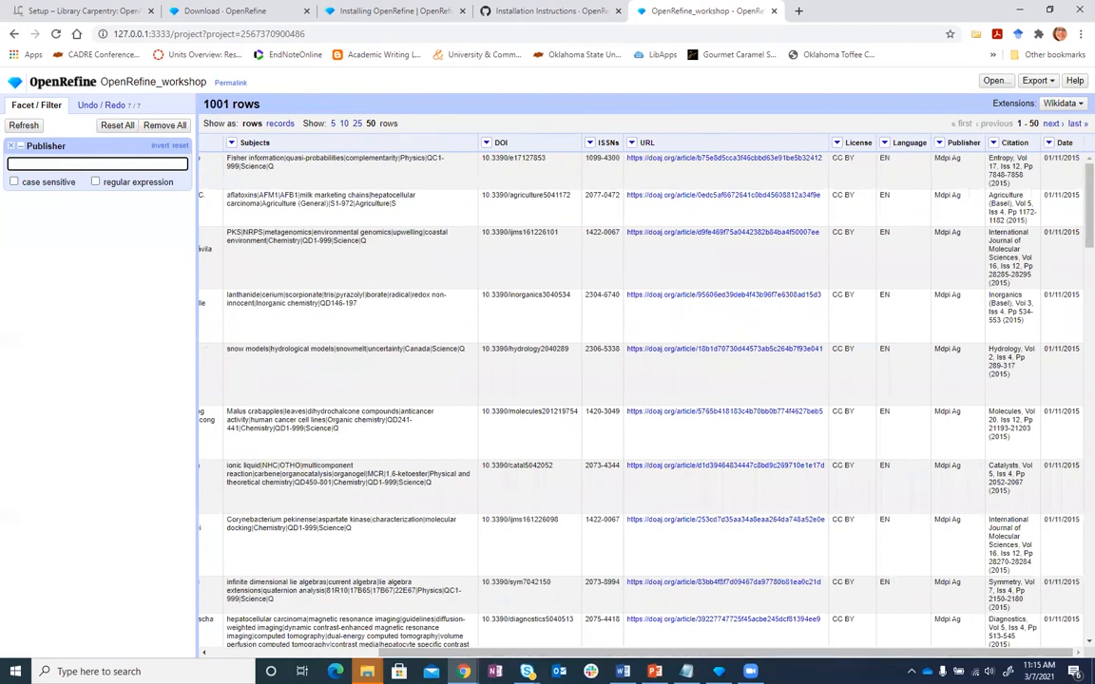
# Add a text facet on the Publisher column to list its distinct publisher names.
pyautogui.click(939, 143)
pyautogui.moveTo(949, 158)
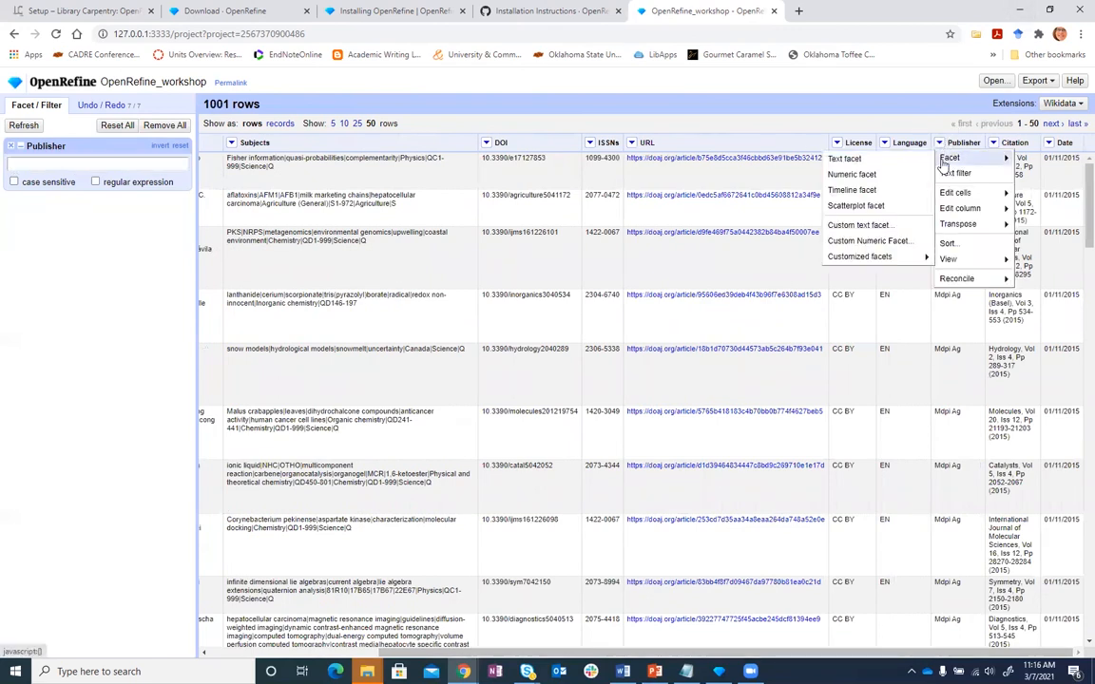
pyautogui.click(864, 162)
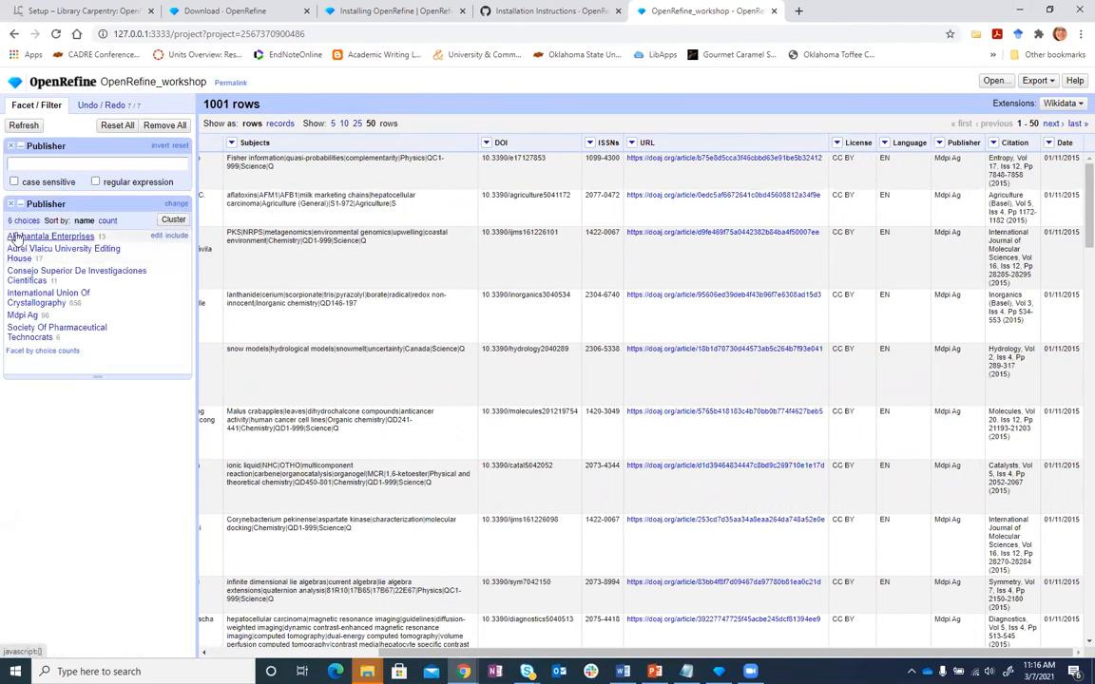
# Filter Publisher by "akshantala", try it with case sensitivity on and off, and remove both the text filter and the Publisher facet.
pyautogui.click(17, 162)
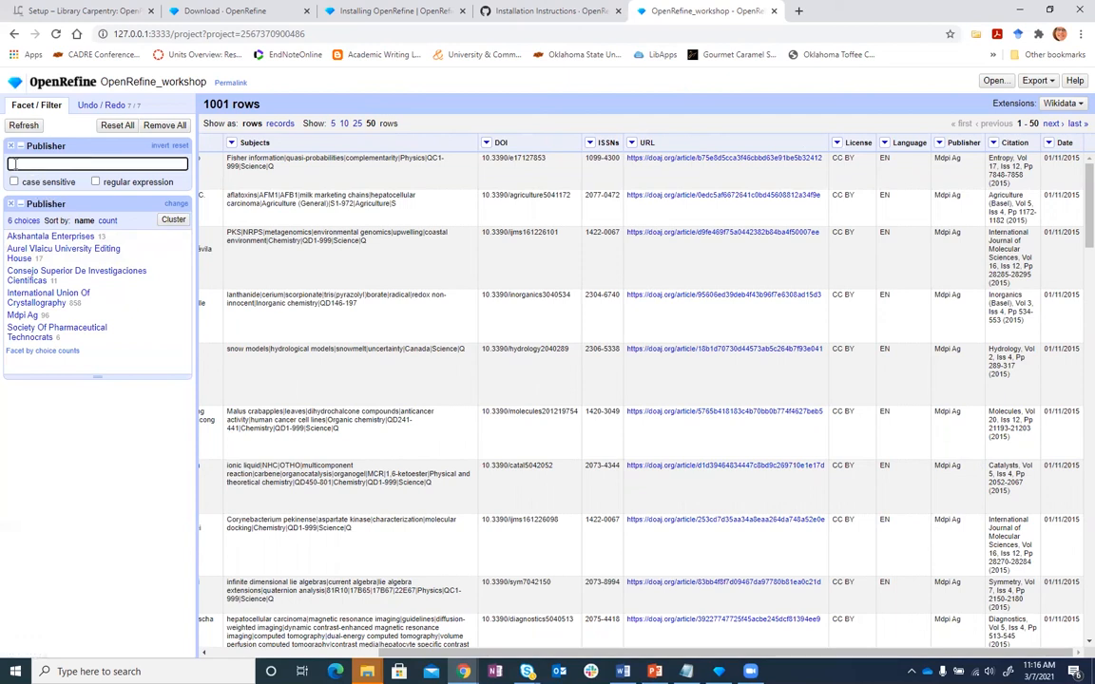
pyautogui.write('akshantala')
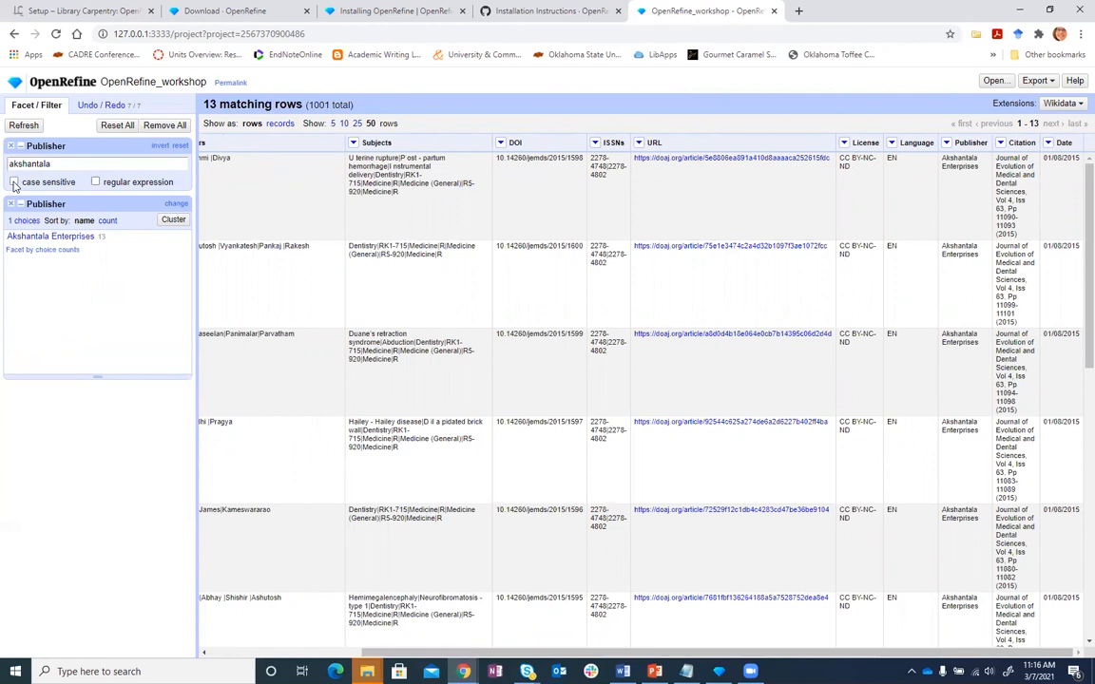
pyautogui.click(14, 182)
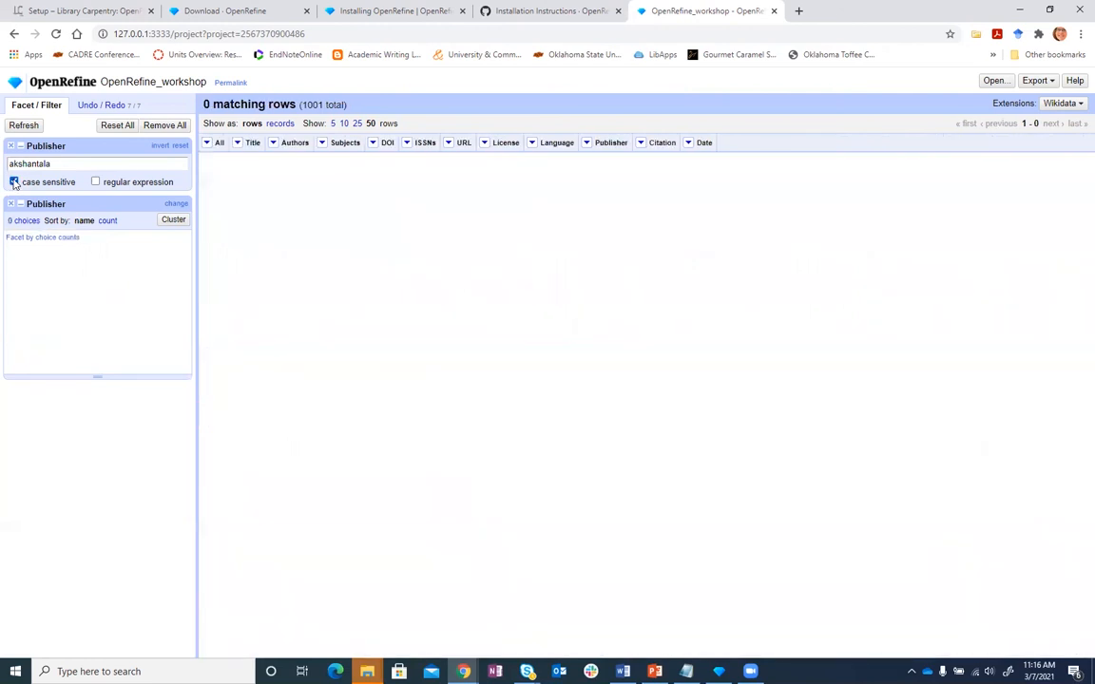
pyautogui.click(15, 183)
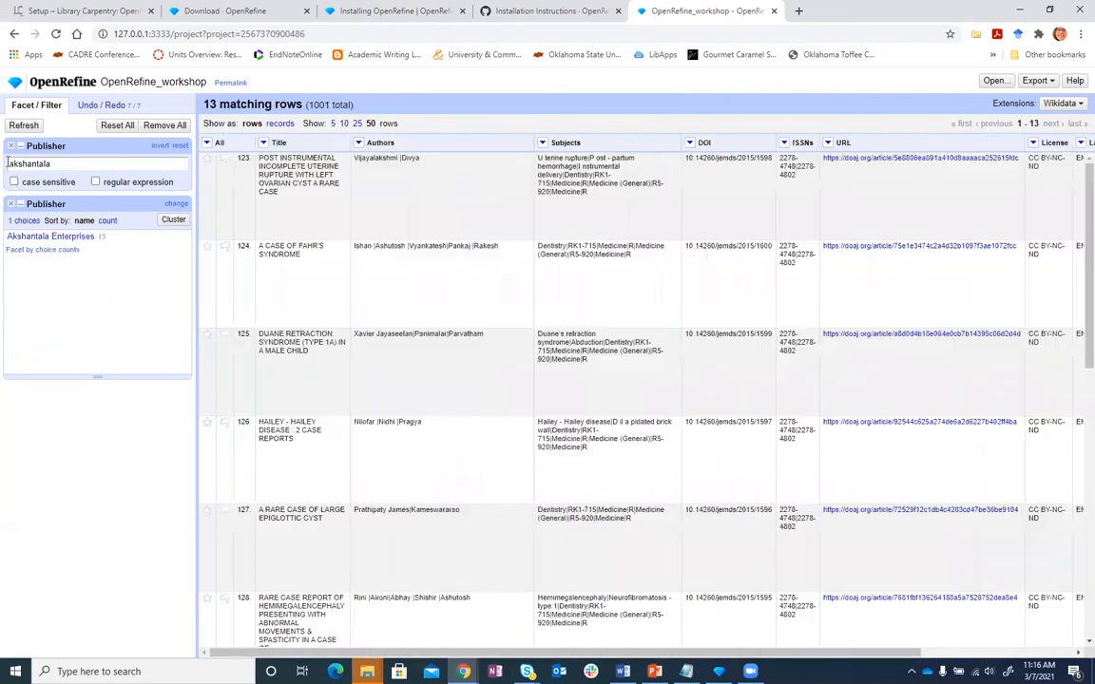
pyautogui.click(10, 147)
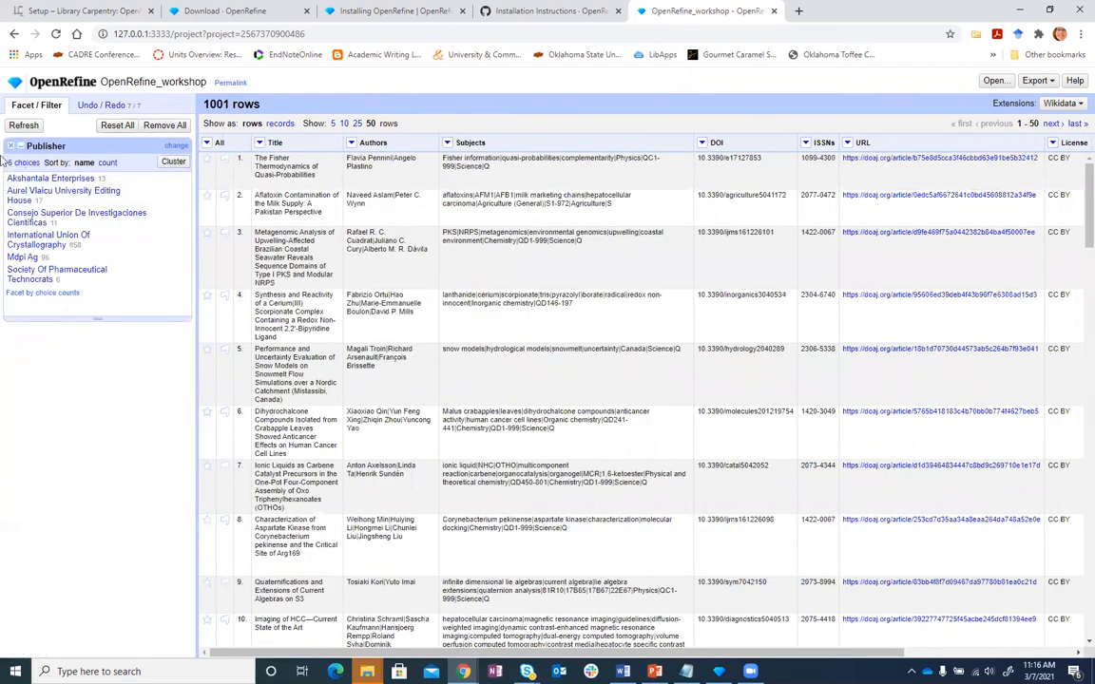
pyautogui.click(12, 148)
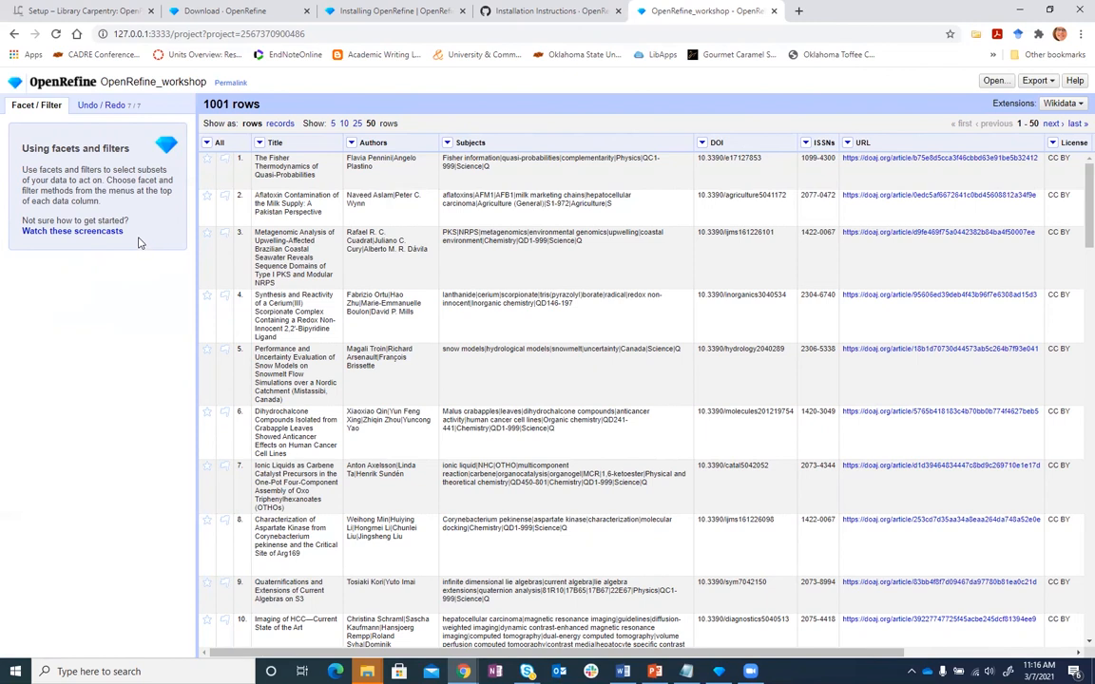
# Examine the project's operation history extracted as JSON and the saved GRELforOpenRefine file in Notepad, and close both.
pyautogui.click(105, 106)
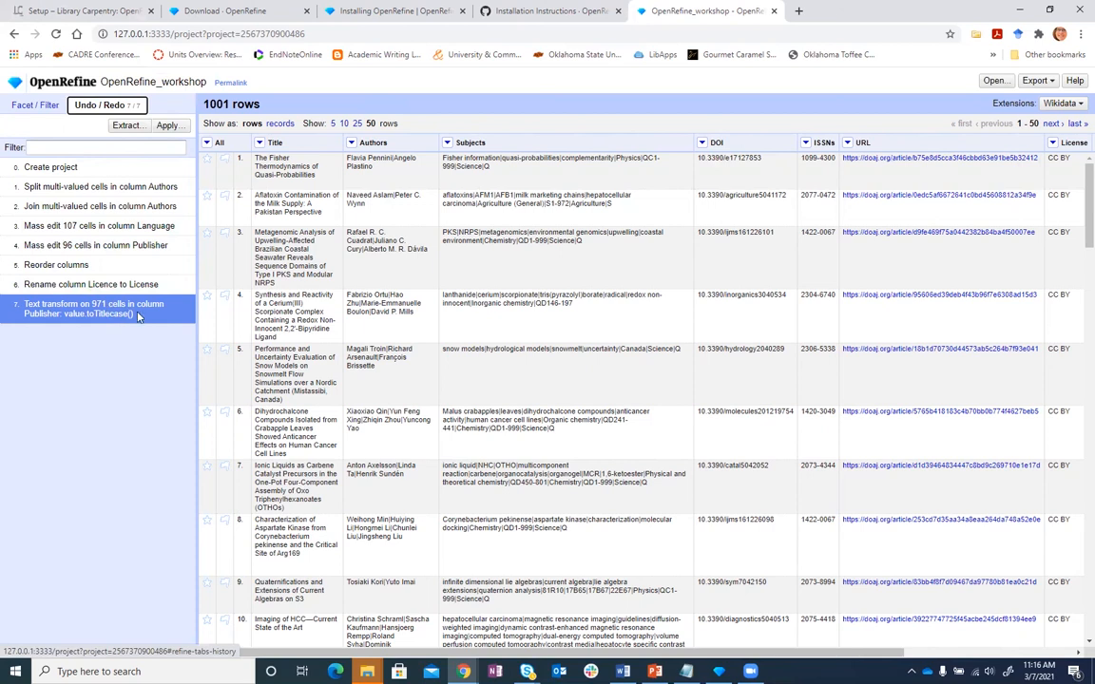
pyautogui.click(56, 309)
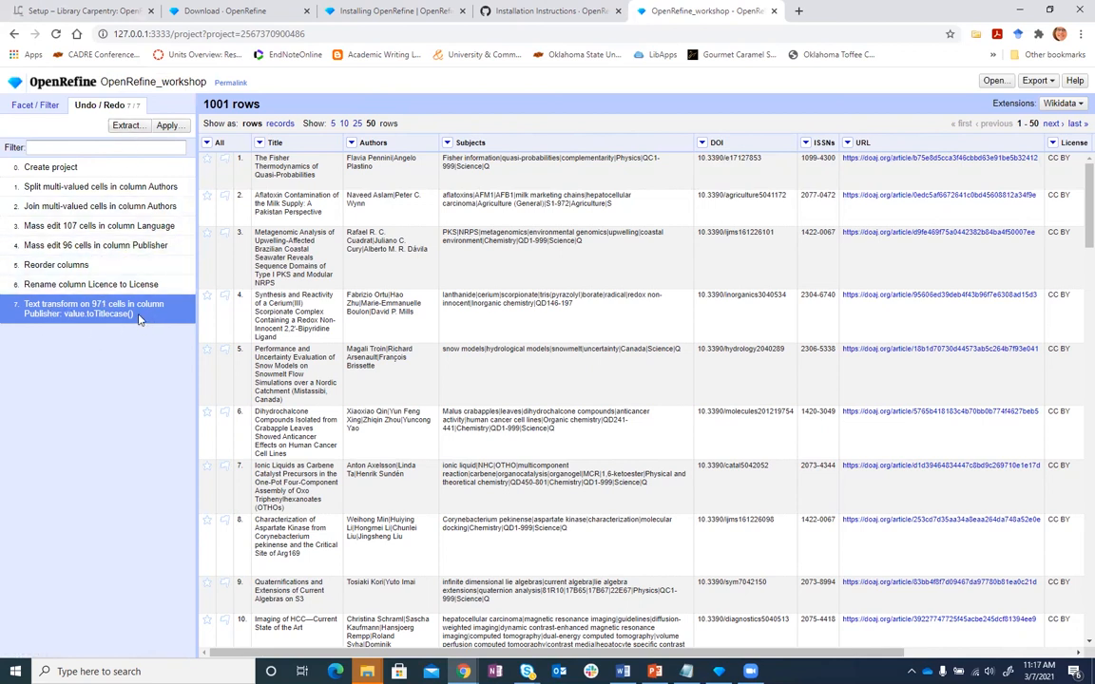
pyautogui.click(126, 125)
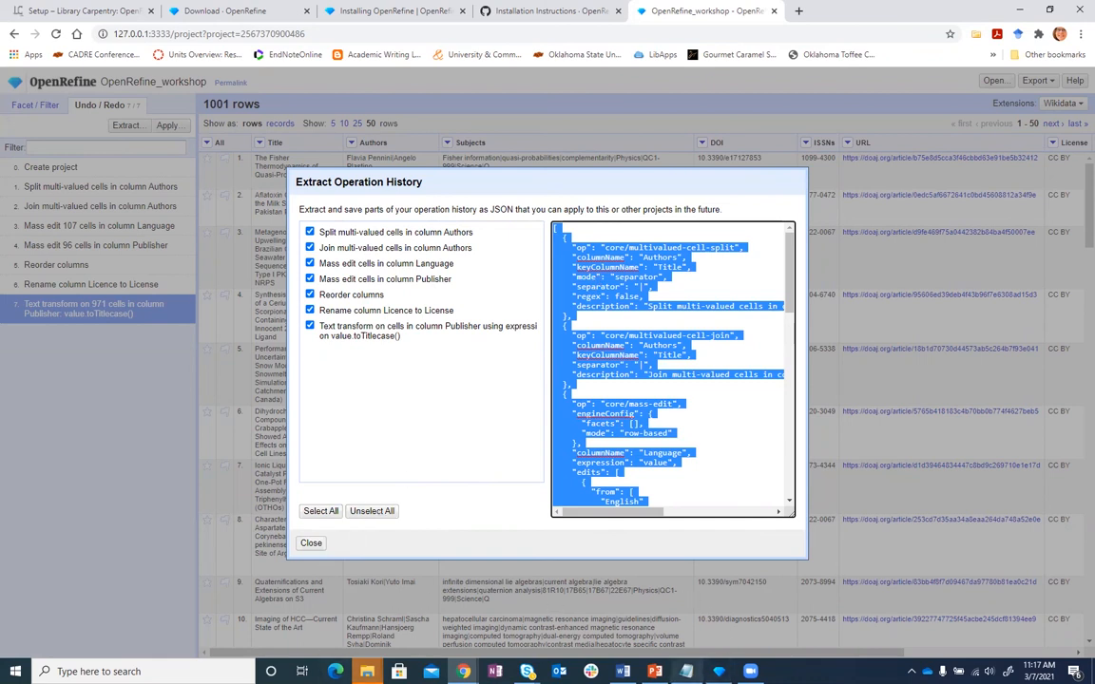
pyautogui.click(686, 671)
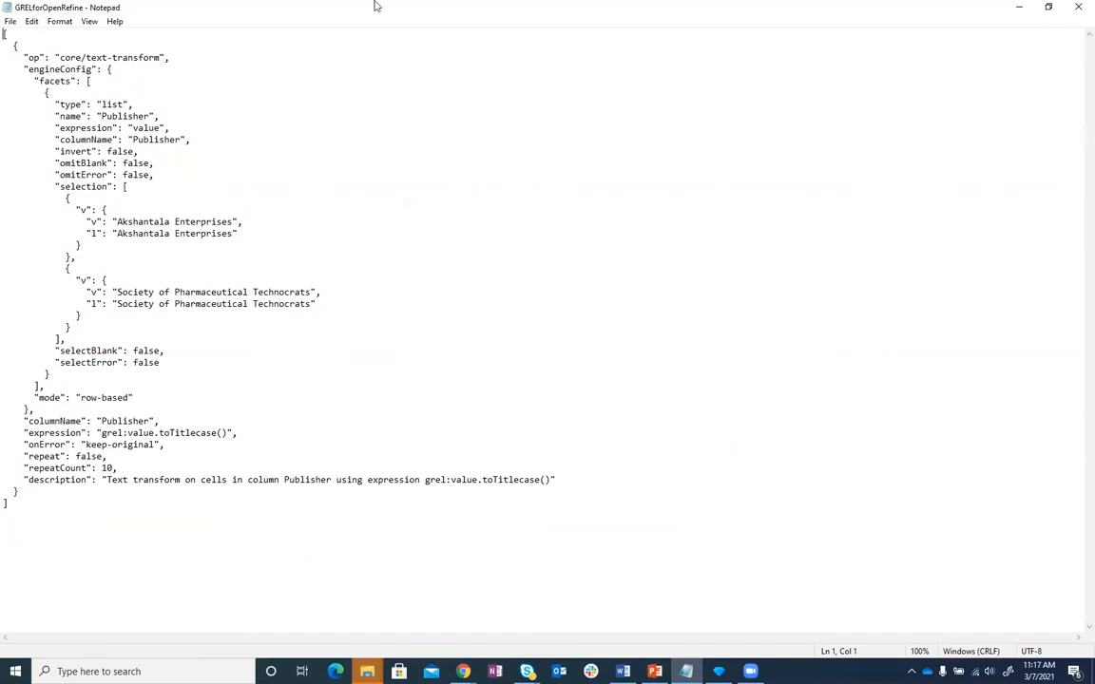
pyautogui.click(1078, 7)
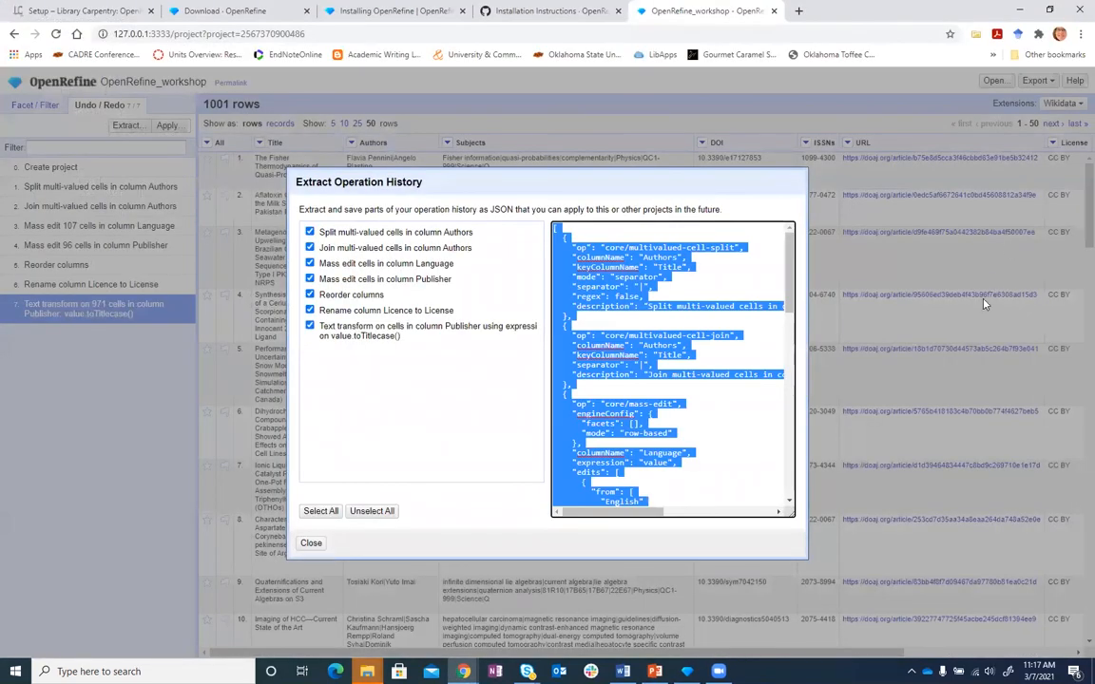
pyautogui.click(309, 546)
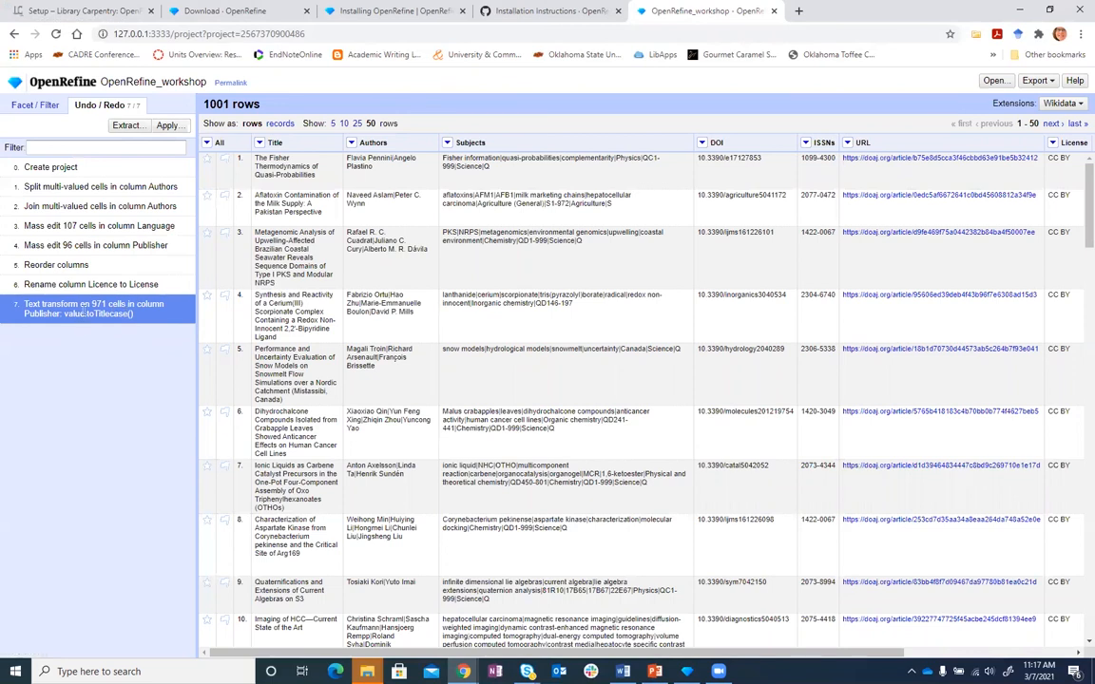
# Try pasting the clipboard contents as an operation history to apply, clear the pasted text and cancel without performing operations.
pyautogui.click(168, 125)
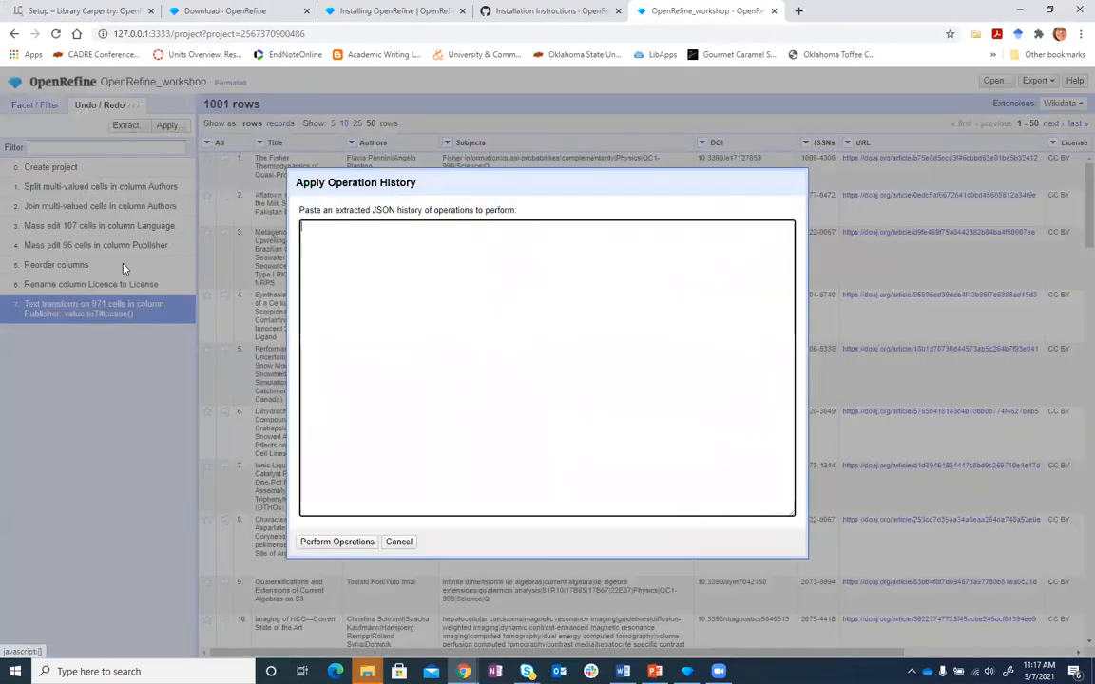
pyautogui.rightClick(311, 229)
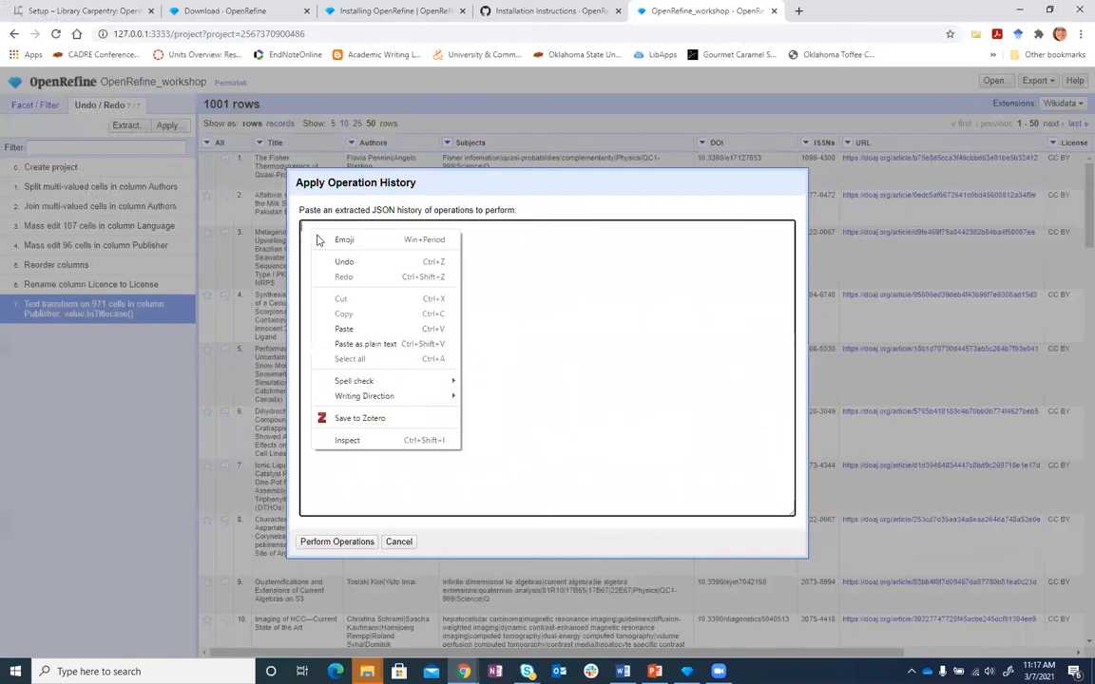
pyautogui.click(351, 327)
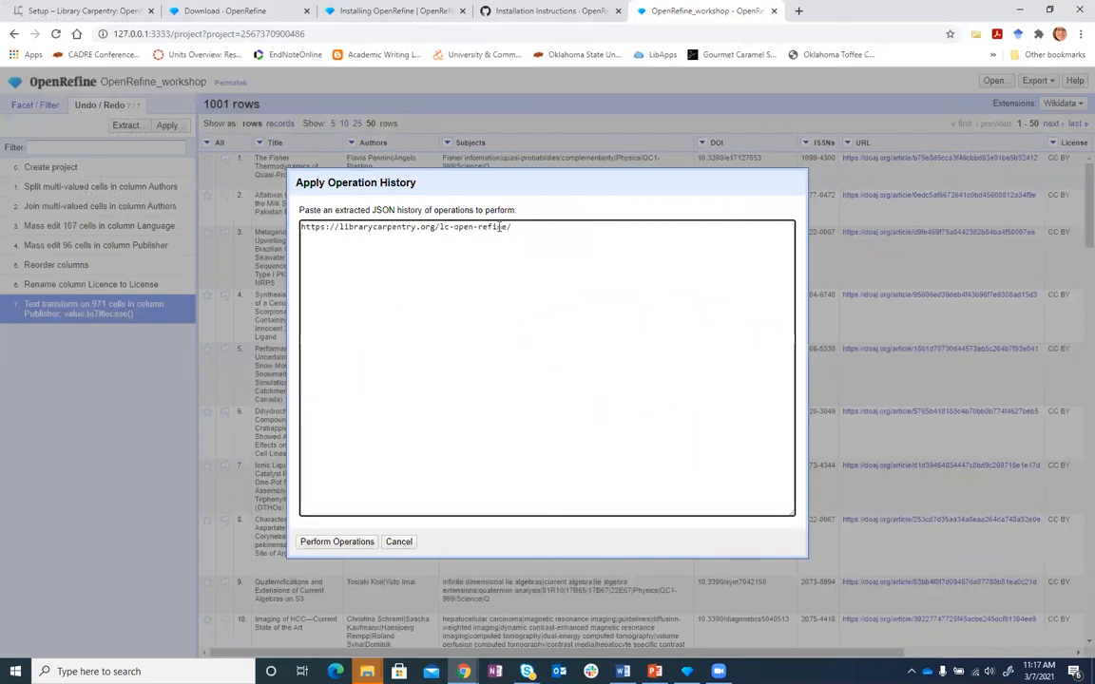
pyautogui.moveTo(510, 227); pyautogui.dragTo(297, 229)
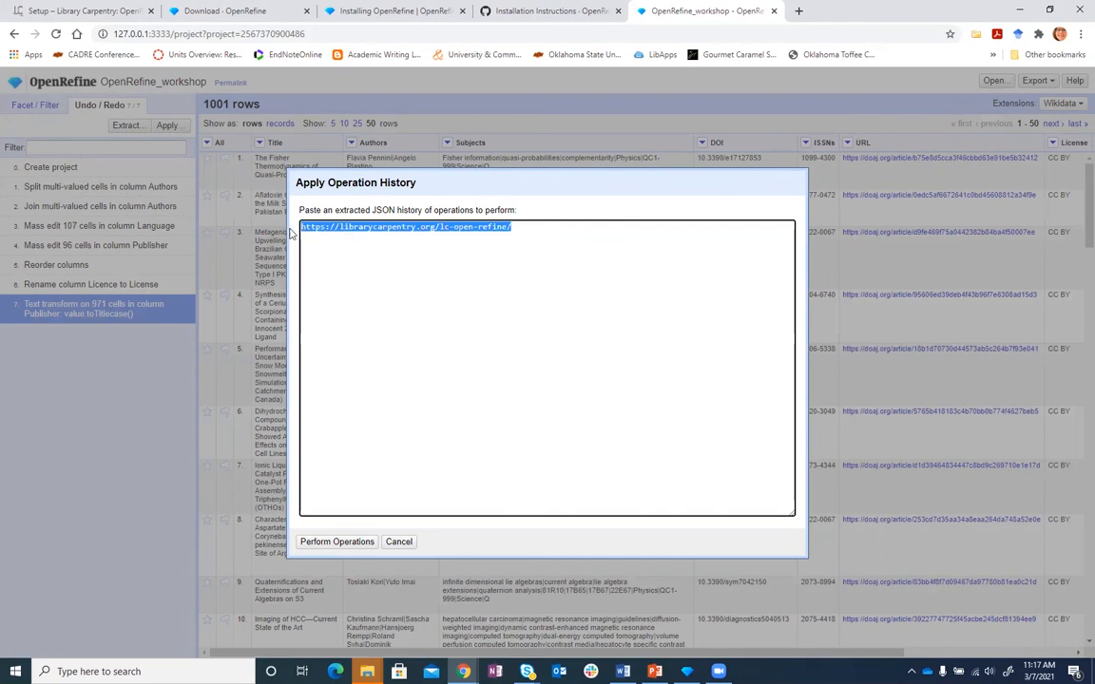
pyautogui.press('BackSpace')
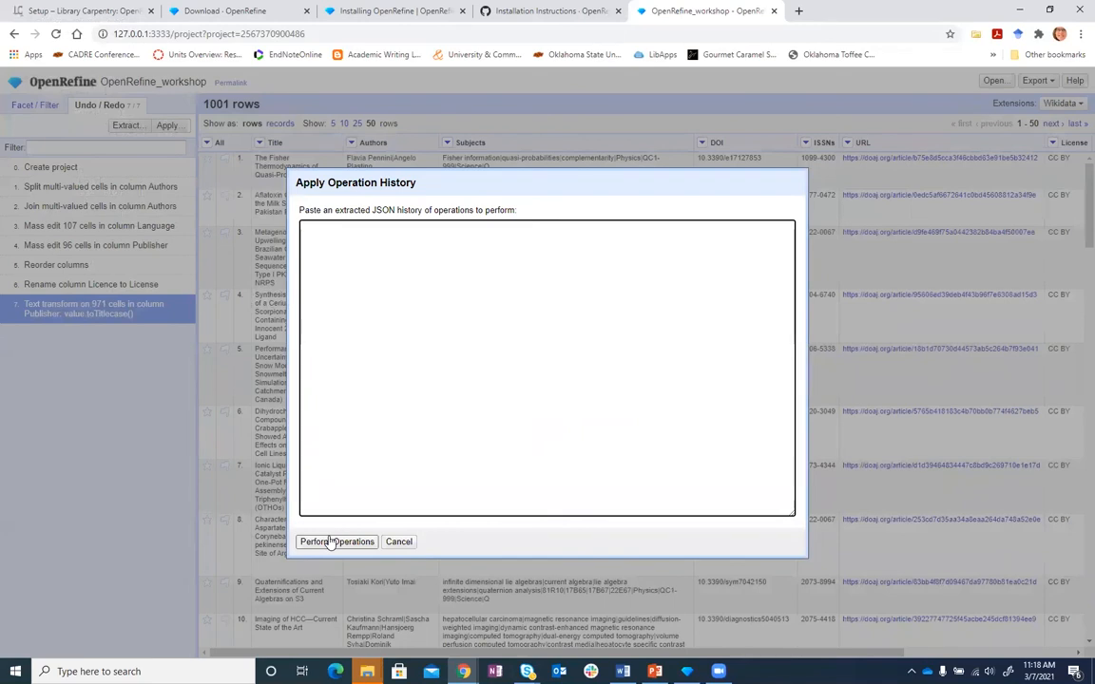
pyautogui.click(398, 544)
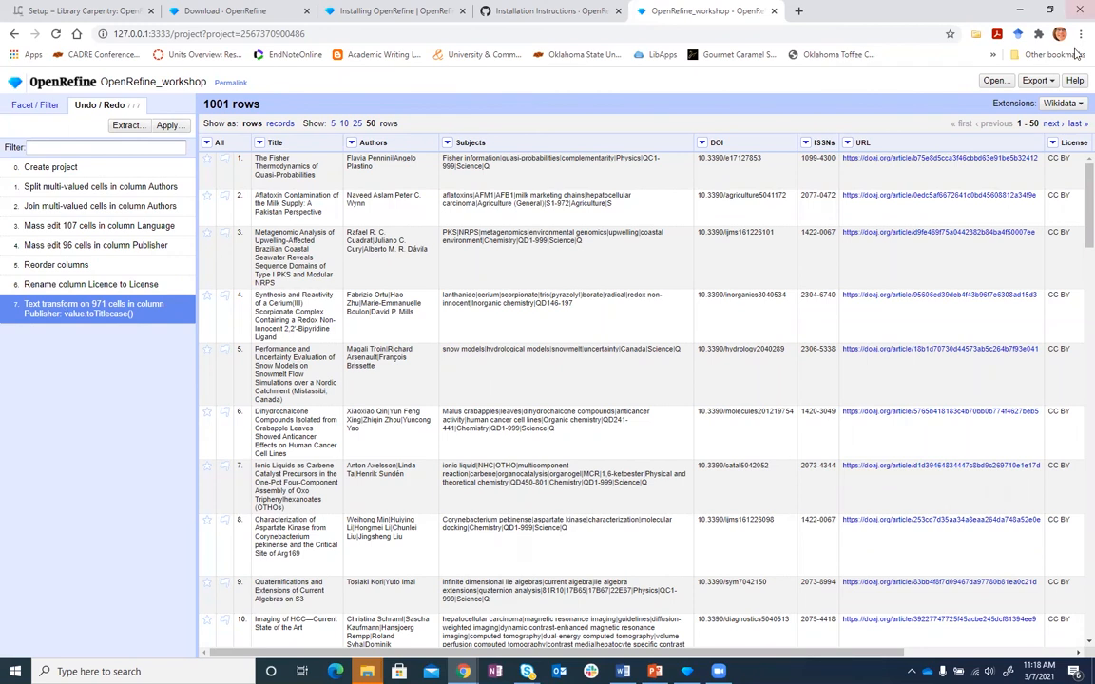
# Export the project as a comma-separated value file, return to the facets and filters view, and repeat the export.
pyautogui.click(1038, 84)
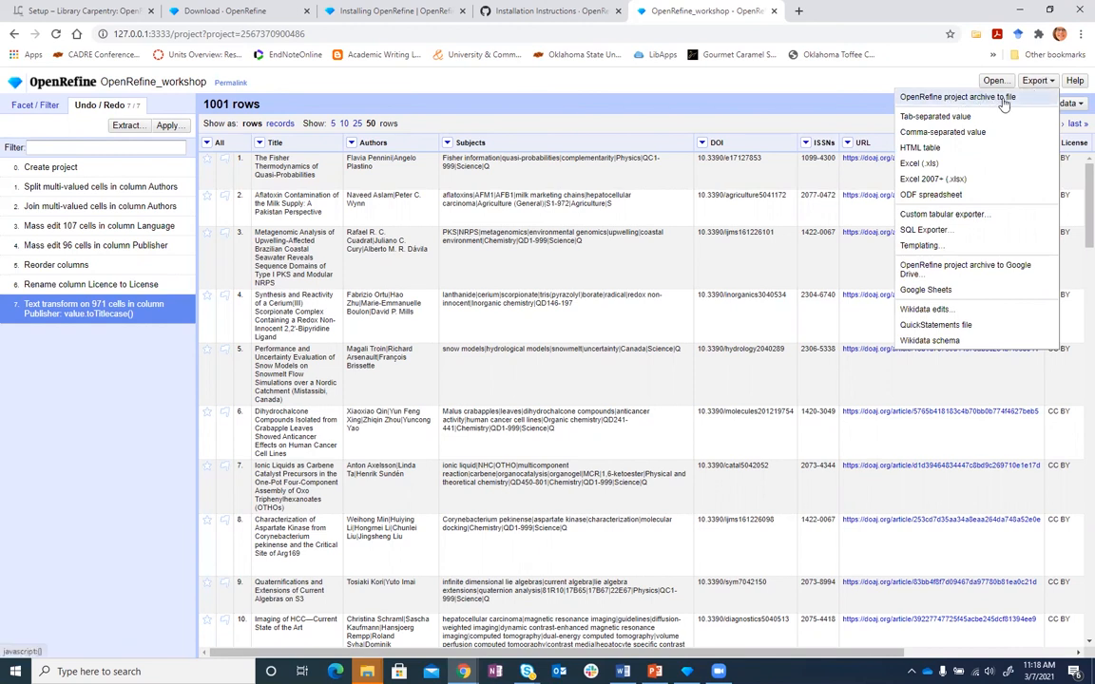
pyautogui.click(949, 140)
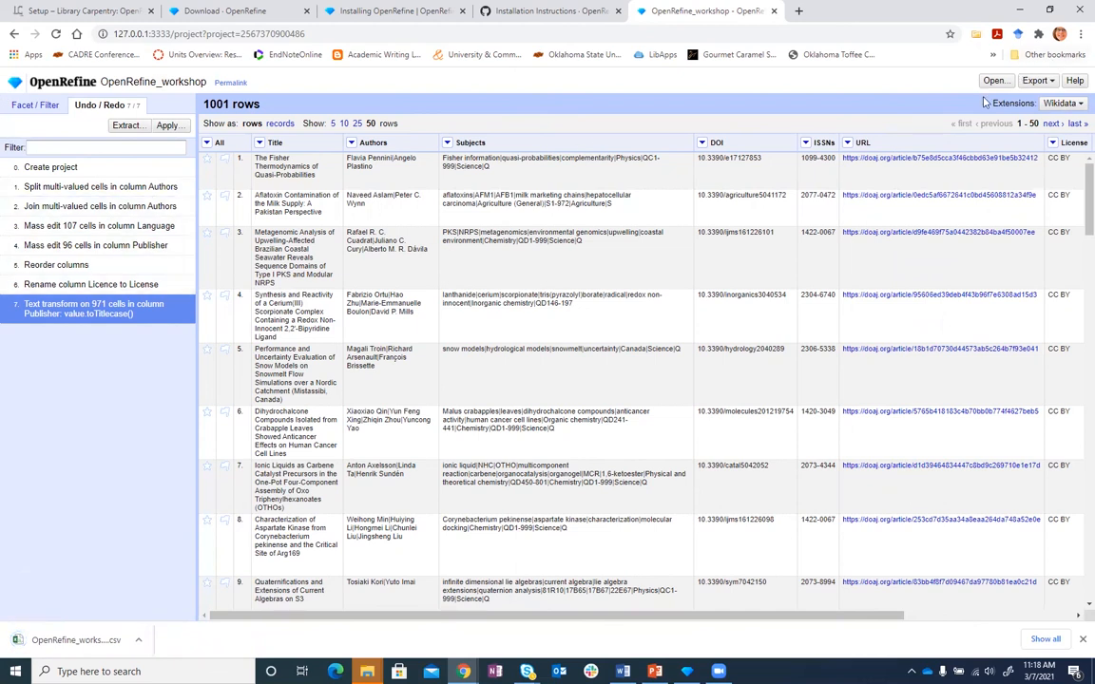
pyautogui.click(38, 106)
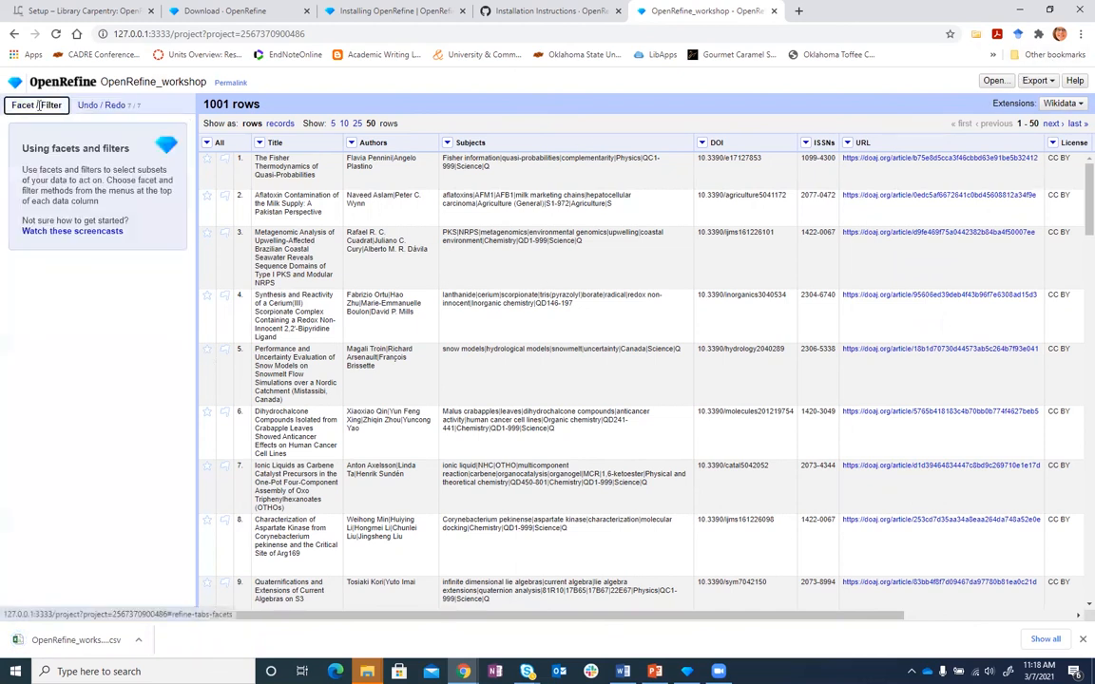
pyautogui.click(1038, 83)
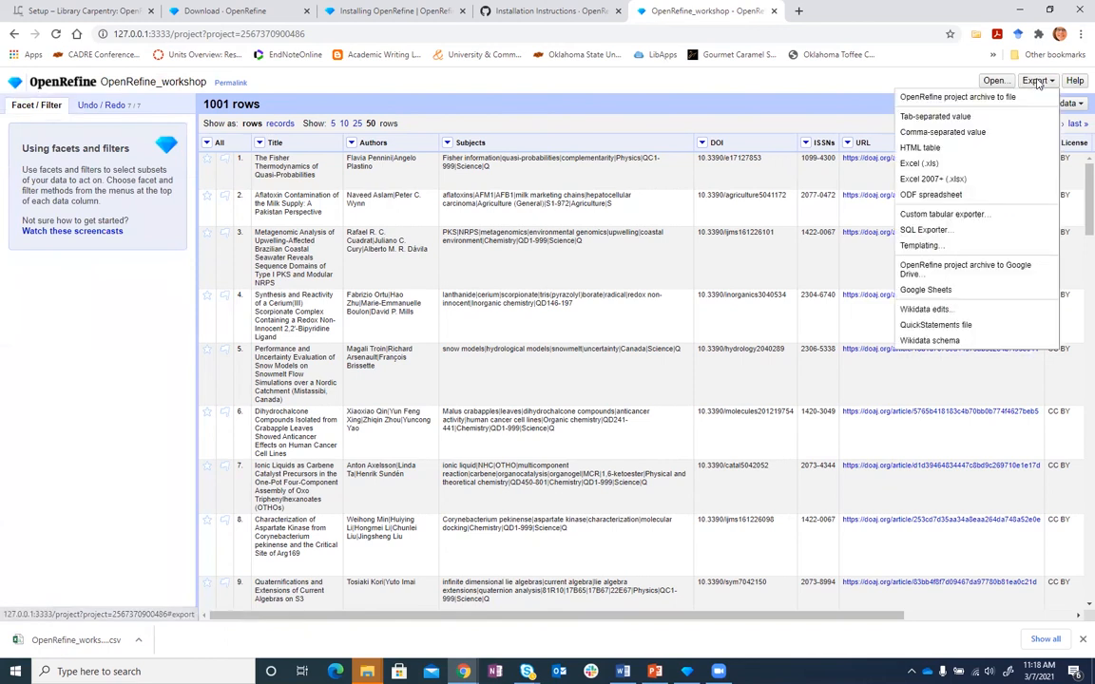
pyautogui.click(938, 135)
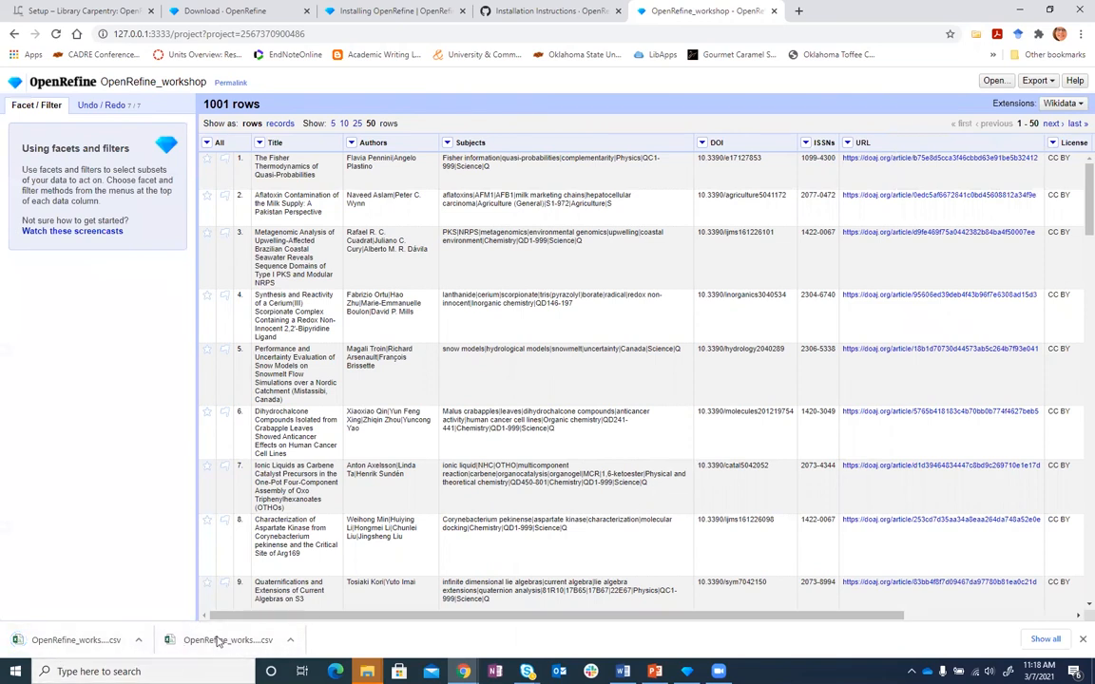
# Open the most recently exported OpenRefine_workshop CSV file in Excel, look over its columns and close it.
pyautogui.click(289, 641)
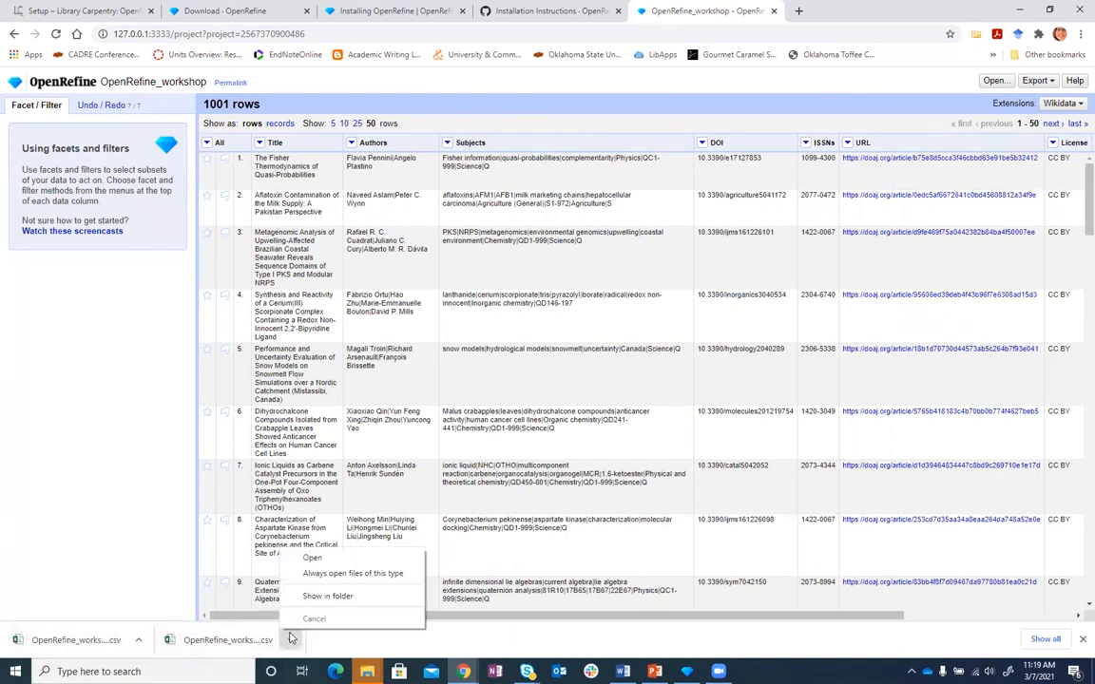
pyautogui.click(346, 560)
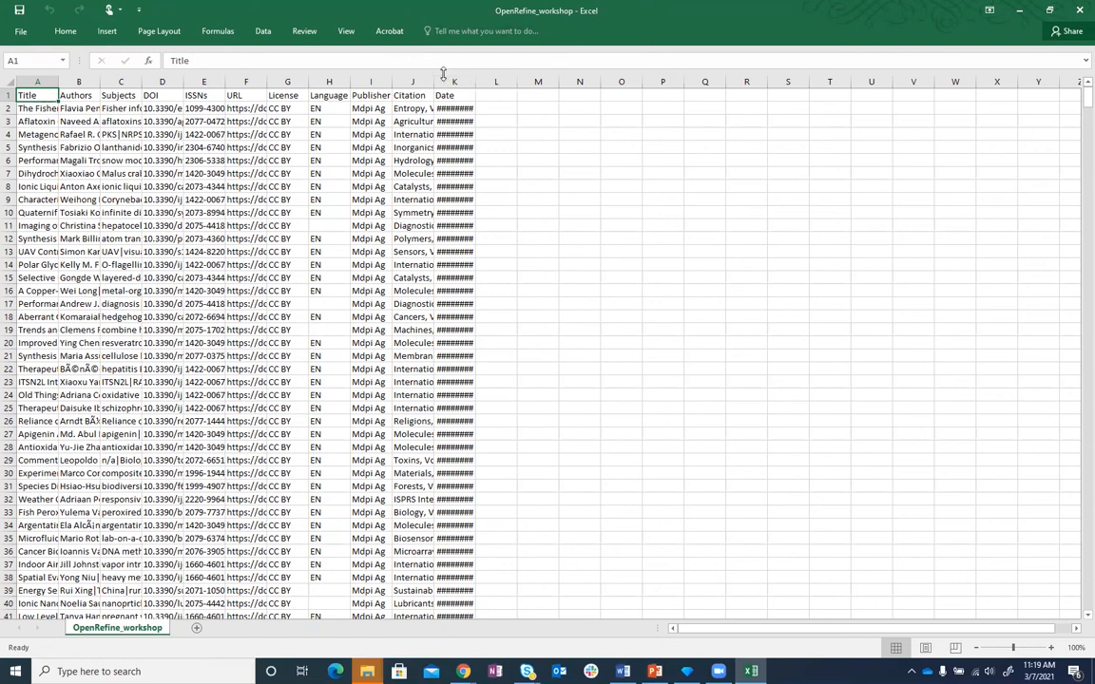
pyautogui.click(1078, 9)
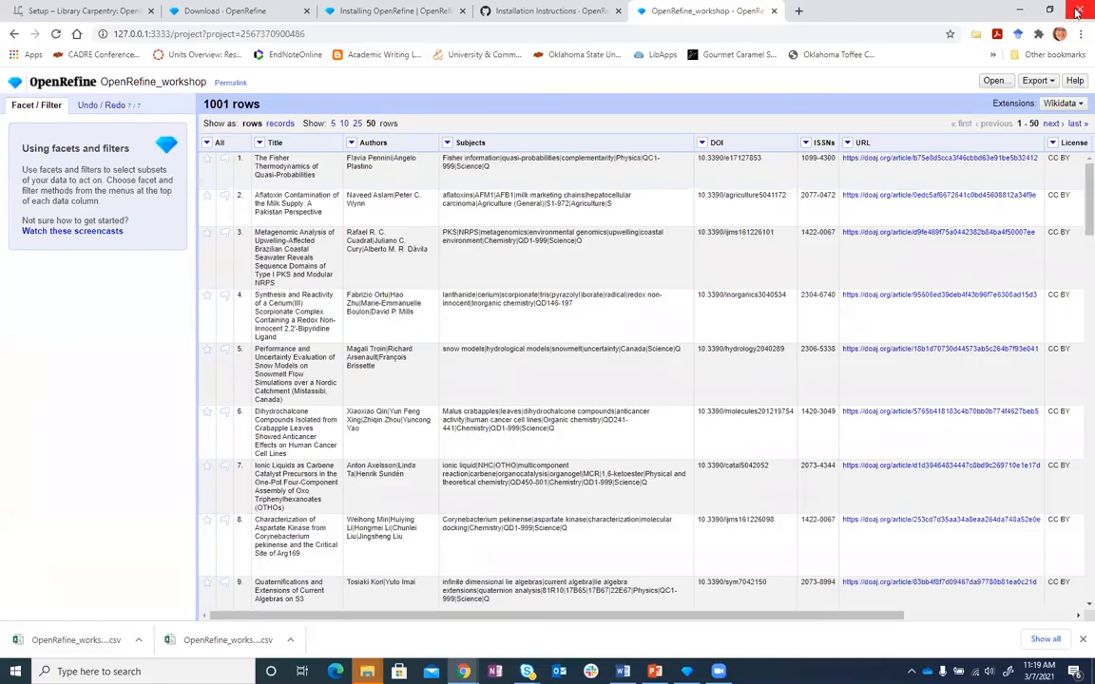